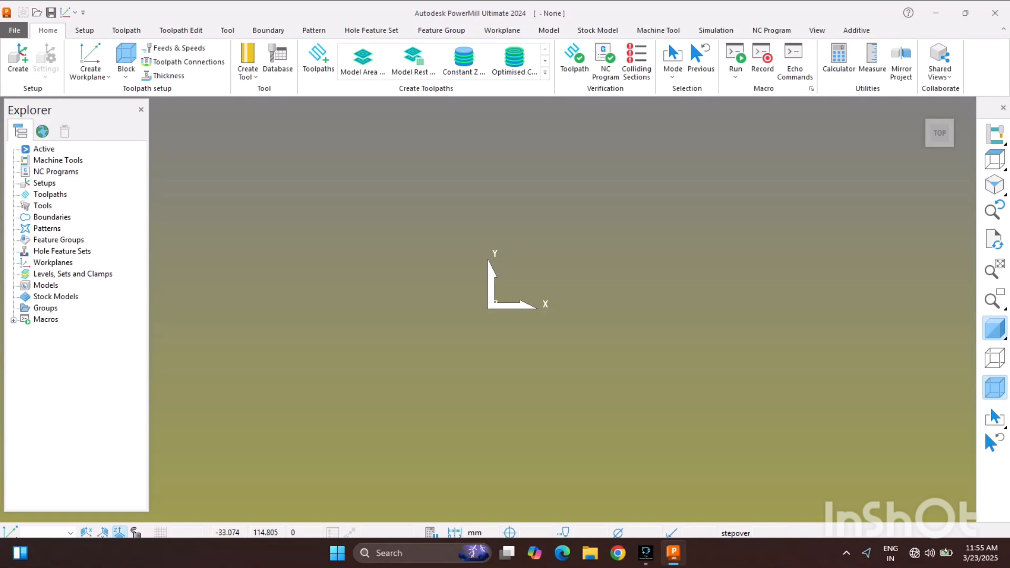
# Start importing a model and browse to the New Volume (D:) drive
pyautogui.rightClick(46, 286)
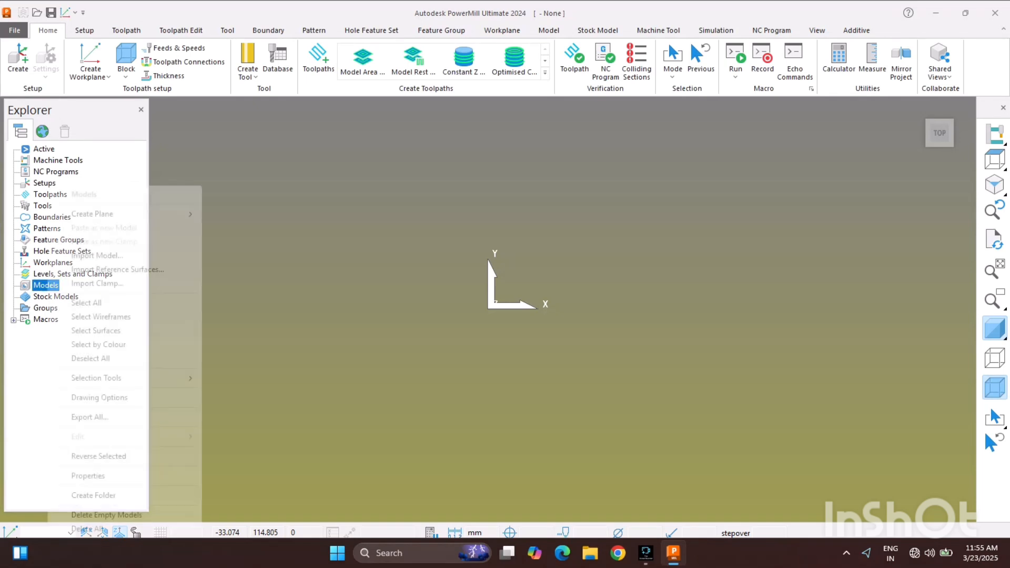
pyautogui.click(79, 256)
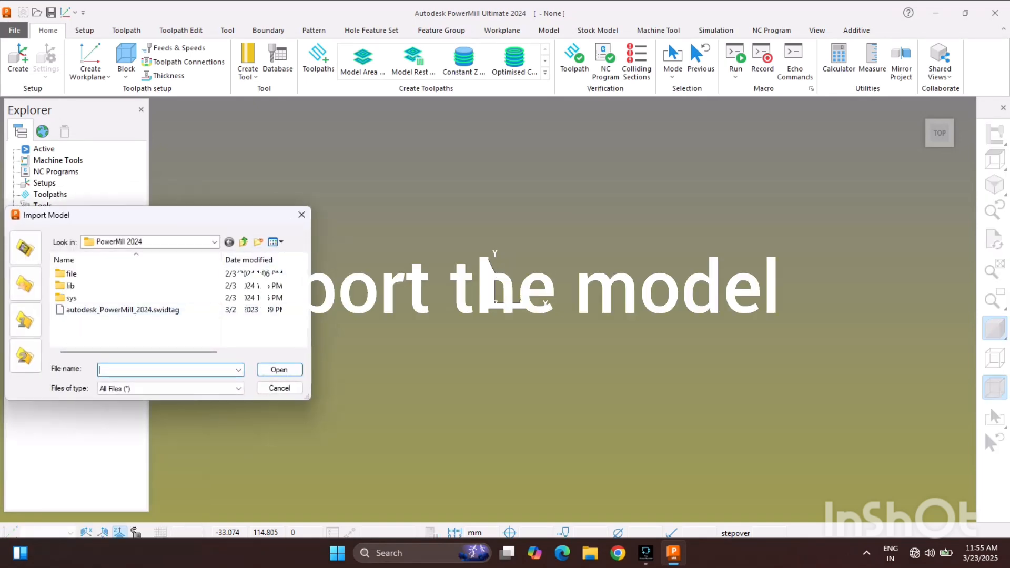
pyautogui.click(243, 242)
pyautogui.click(243, 242)
pyautogui.click(244, 242)
pyautogui.click(243, 242)
pyautogui.click(243, 242)
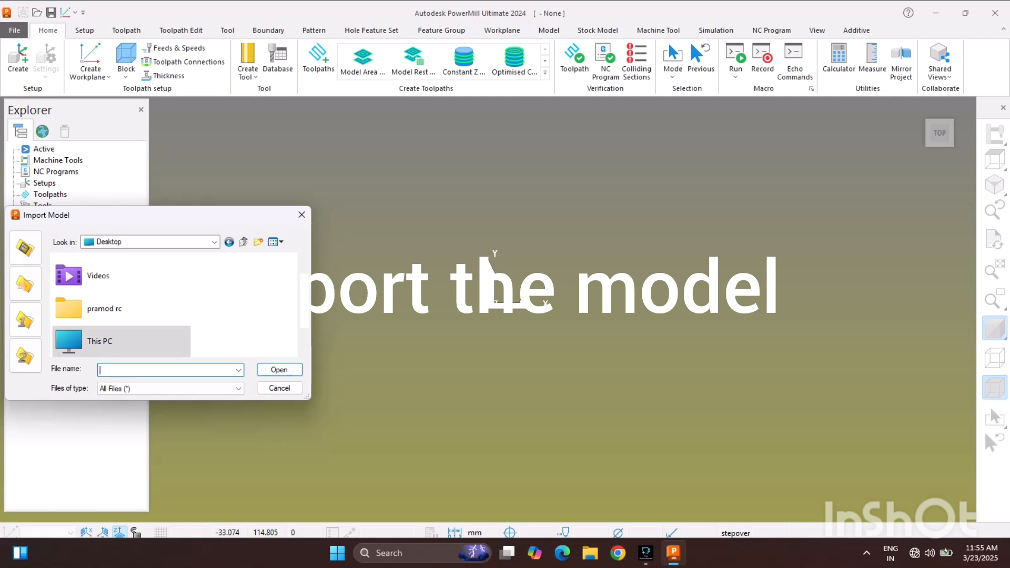
pyautogui.scroll(5, 121, 305)
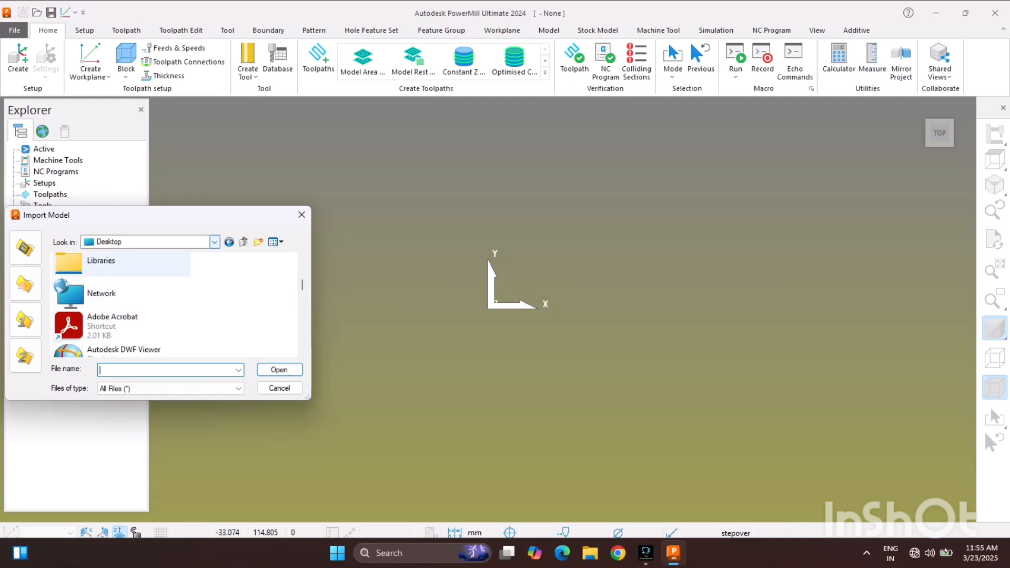
pyautogui.scroll(1, 128, 289)
pyautogui.doubleClick(128, 287)
pyautogui.doubleClick(129, 311)
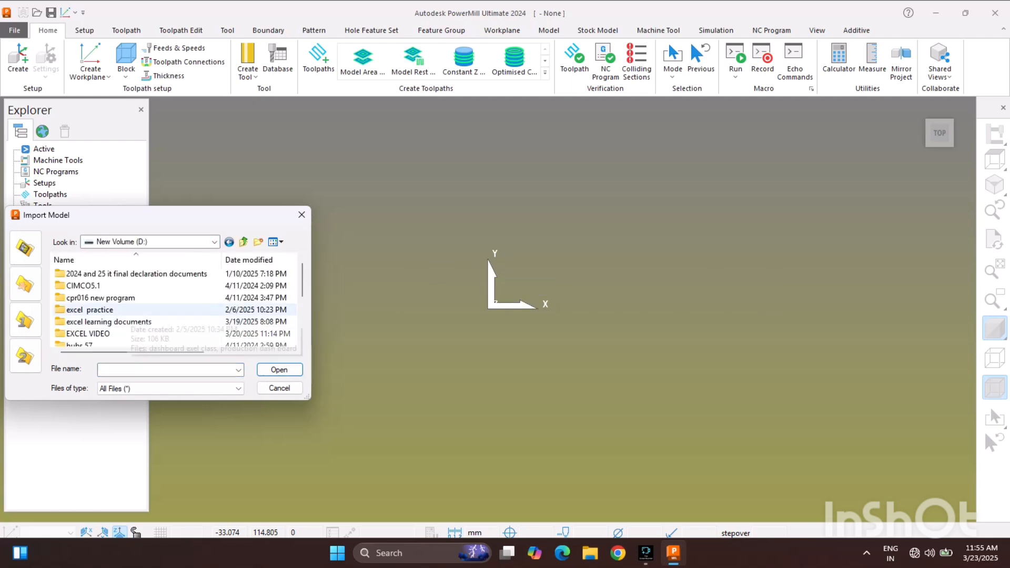
# Import the P24R5W100712008 model from the "new model exmple" folder
pyautogui.scroll(-2, 126, 316)
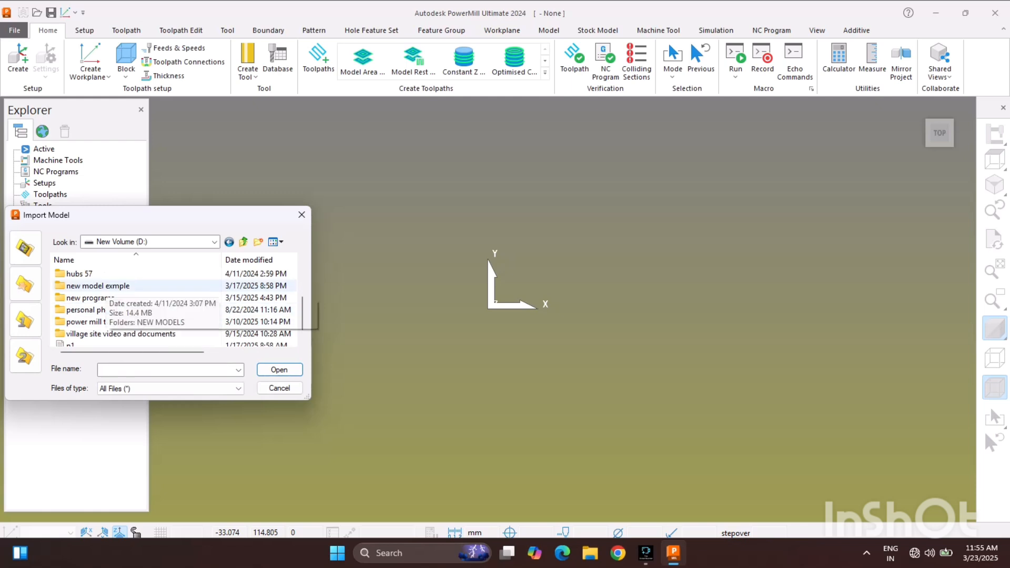
pyautogui.doubleClick(98, 286)
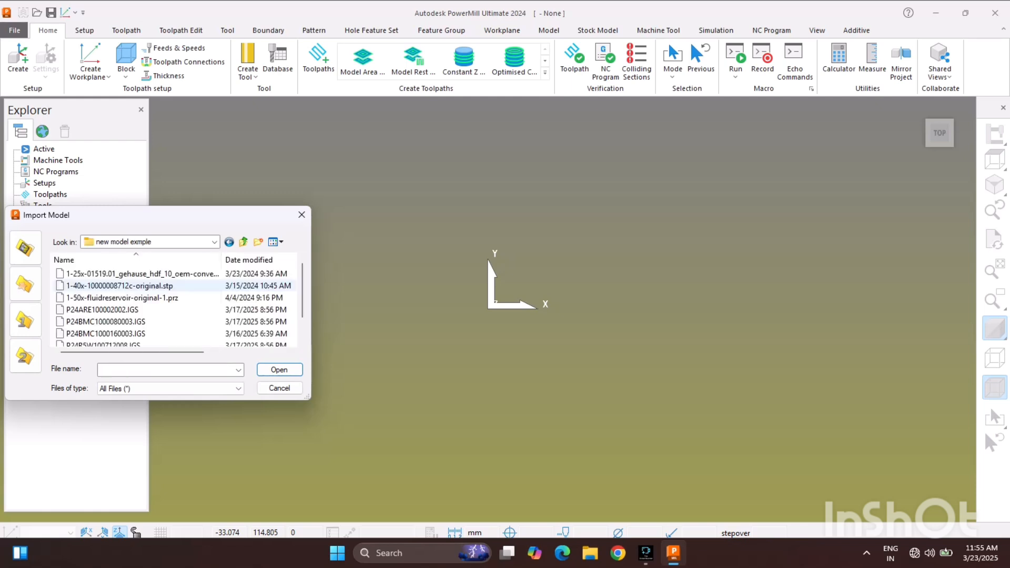
pyautogui.scroll(-1, 98, 286)
pyautogui.doubleClick(127, 309)
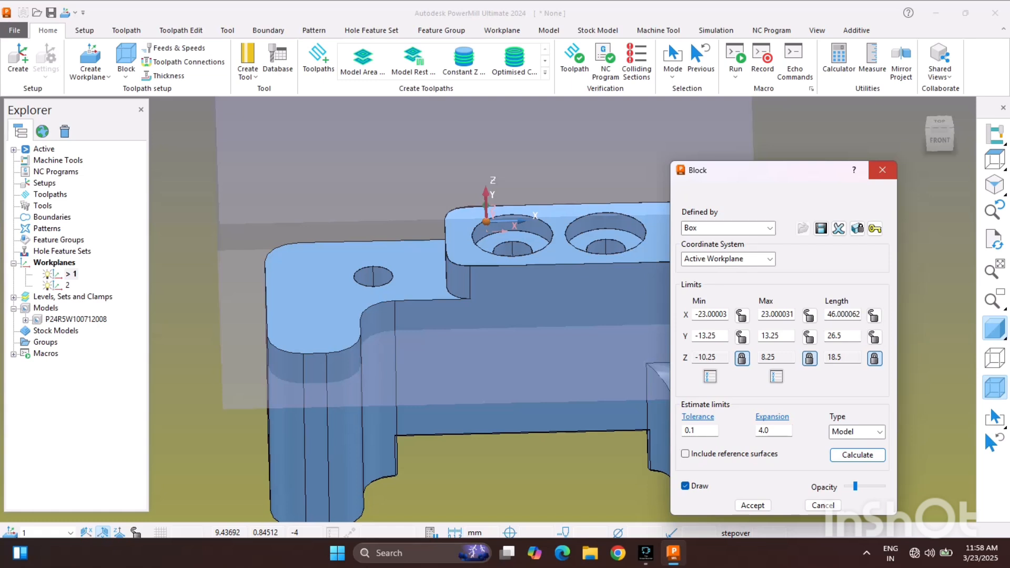
# Leave the block settings and delete all existing workplanes
pyautogui.click(882, 170)
pyautogui.click(53, 262)
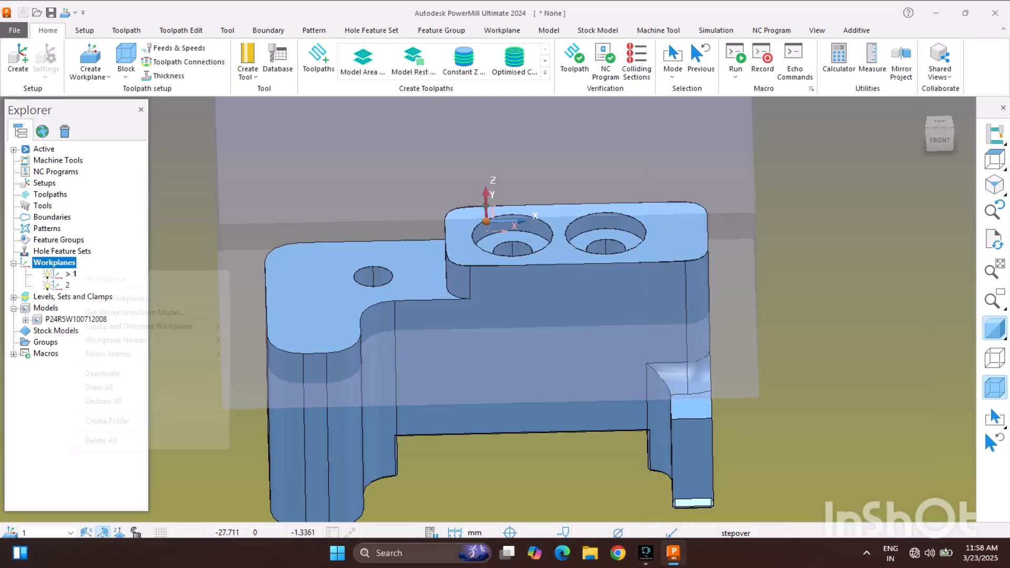
pyautogui.rightClick(63, 263)
pyautogui.click(105, 440)
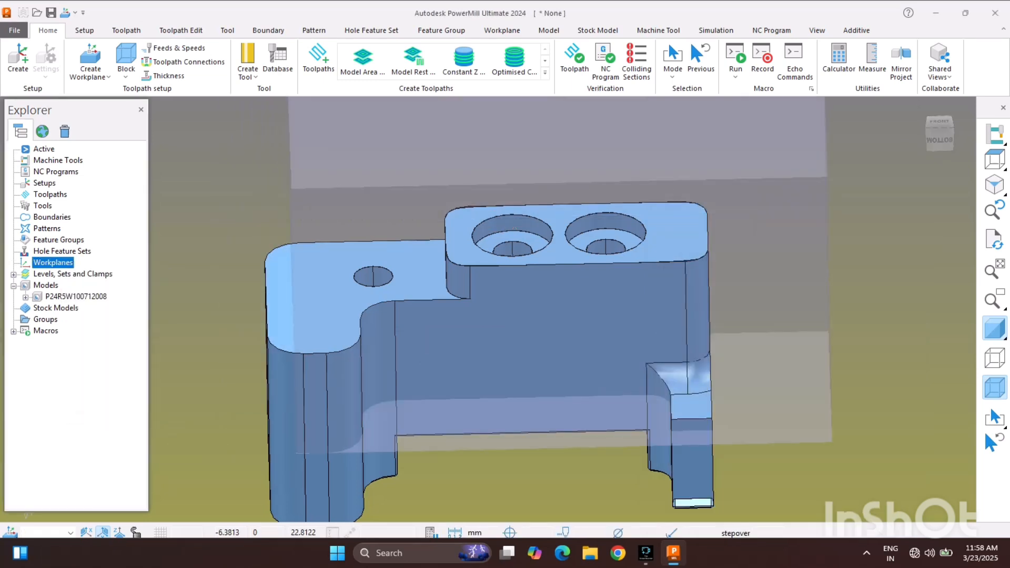
# Set the box block's coordinate system to Global Transform and accept the block
pyautogui.click(126, 76)
pyautogui.click(142, 98)
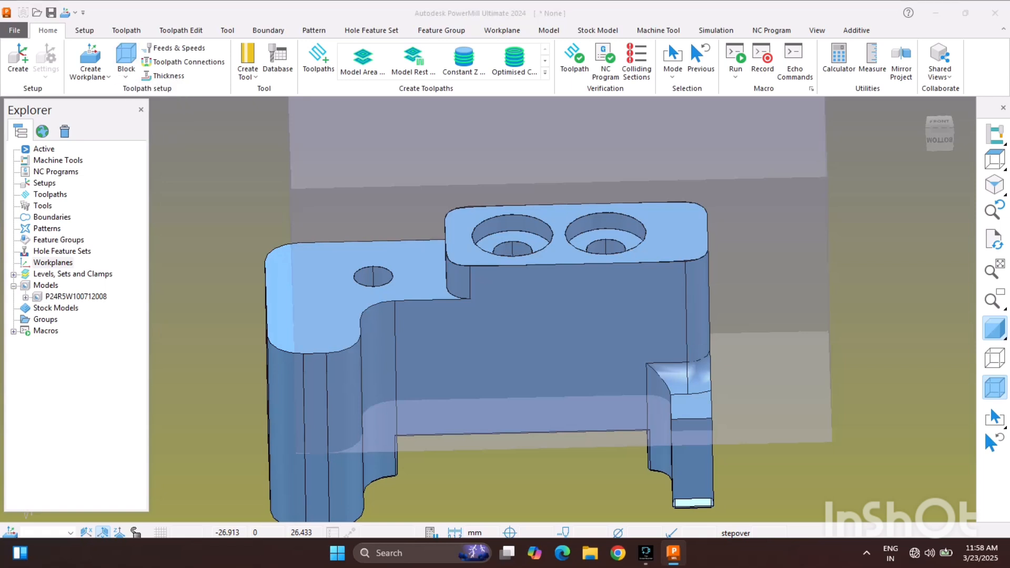
pyautogui.click(728, 259)
pyautogui.click(716, 284)
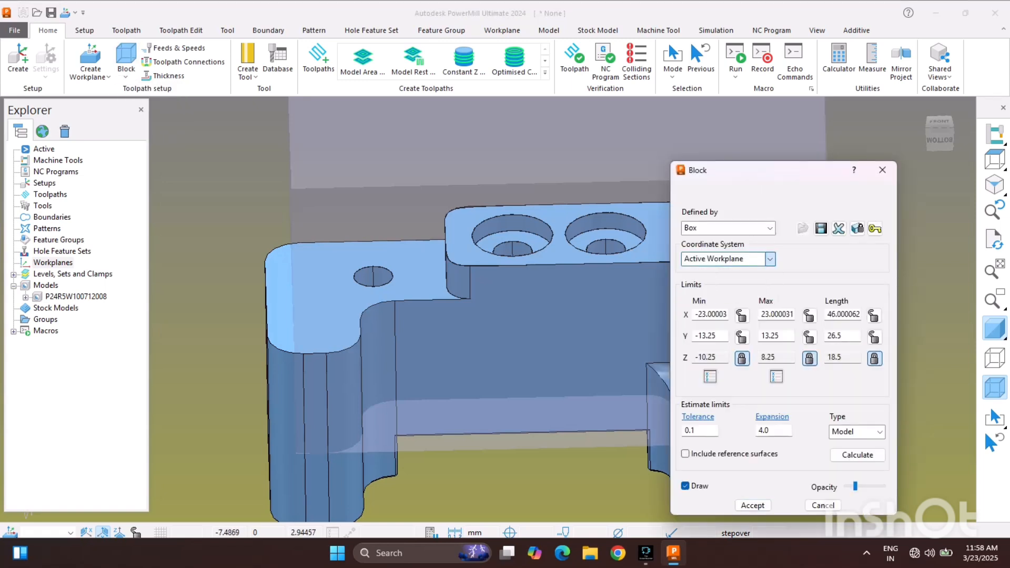
pyautogui.click(753, 505)
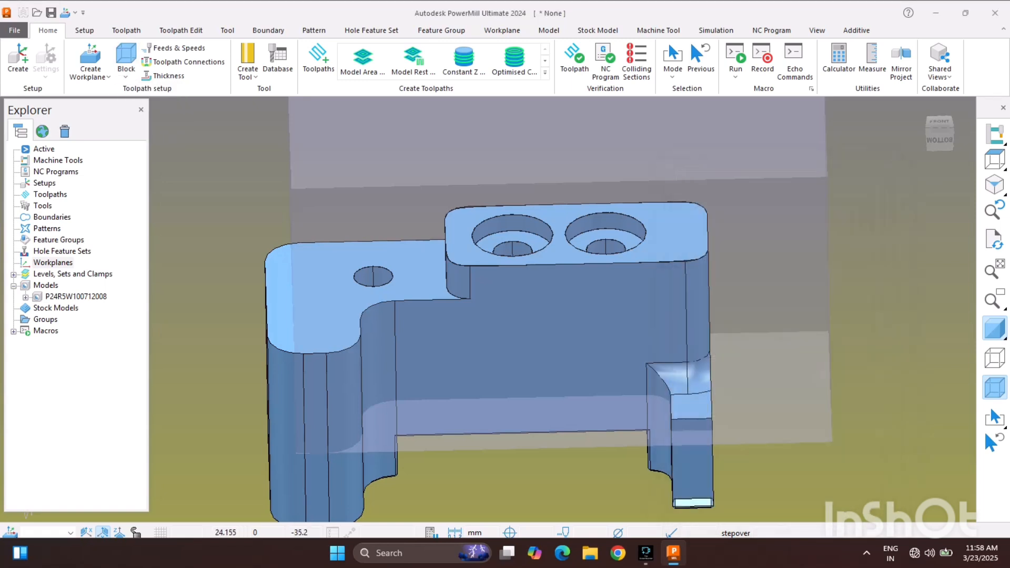
# Recalculate the block limits around the model and accept the block
pyautogui.click(127, 55)
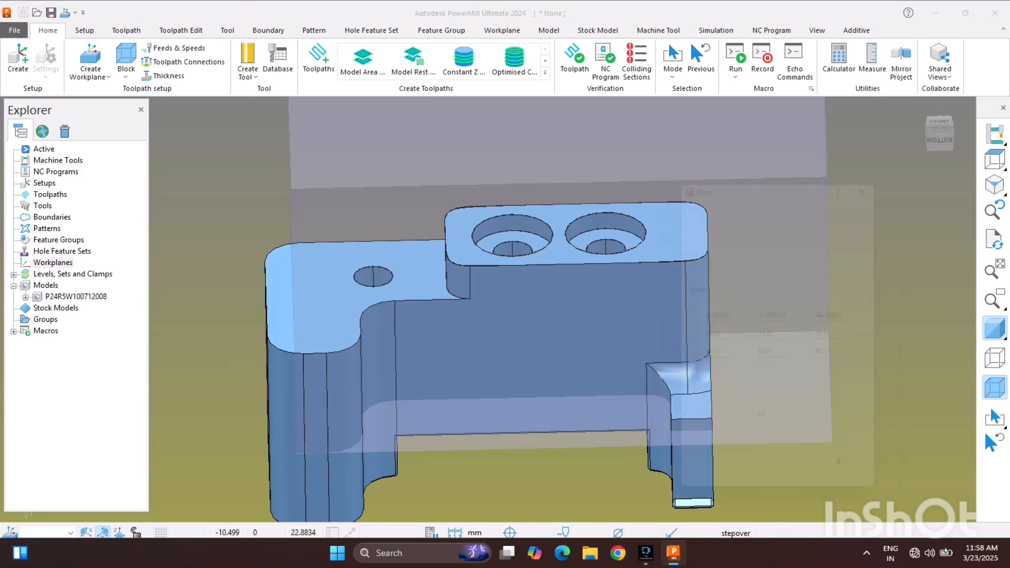
pyautogui.click(858, 455)
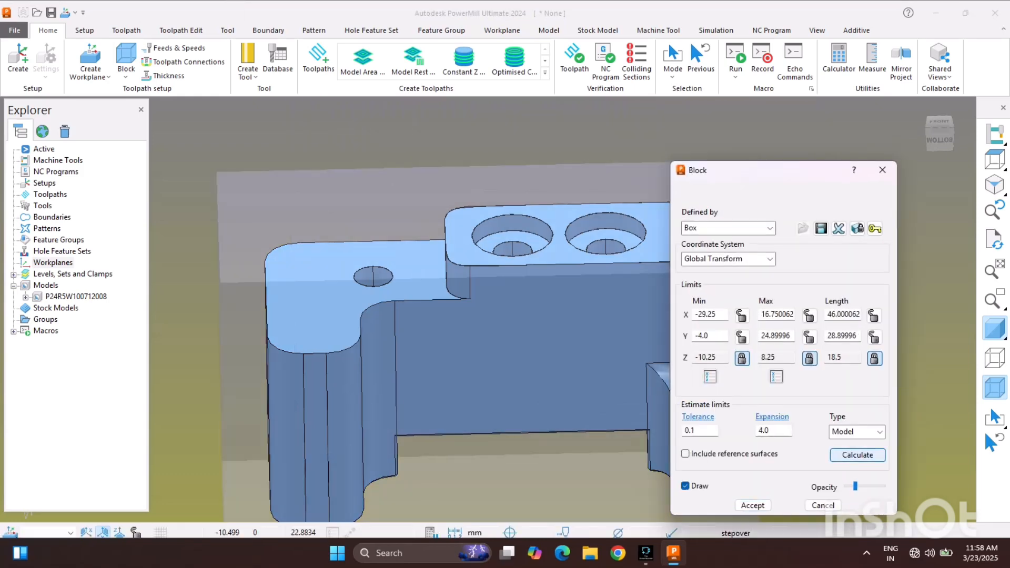
pyautogui.click(753, 506)
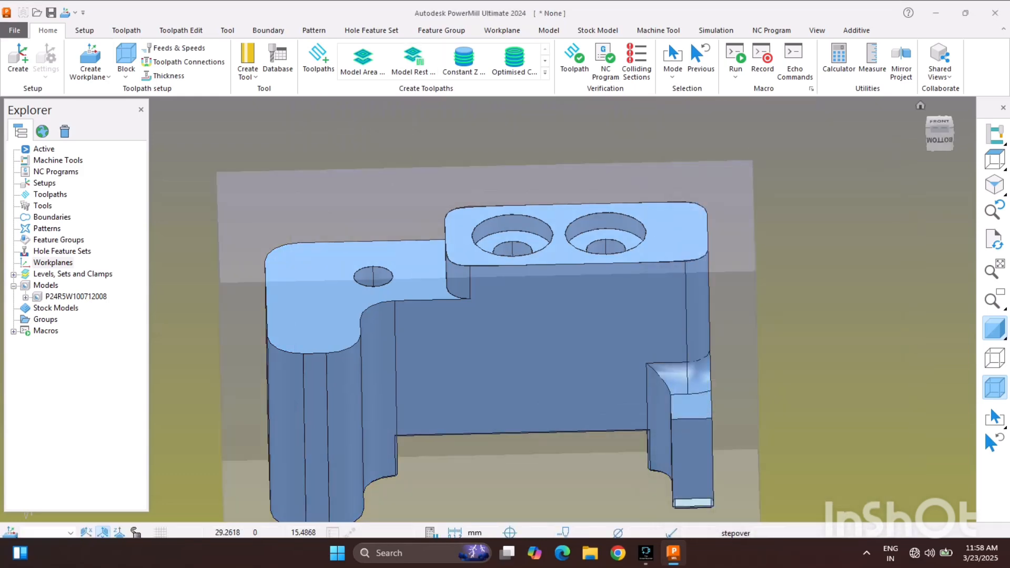
# Create a workplane positioned on the block at the centre of its top face
pyautogui.click(995, 186)
pyautogui.moveTo(492, 340); pyautogui.dragTo(463, 226, button='middle')
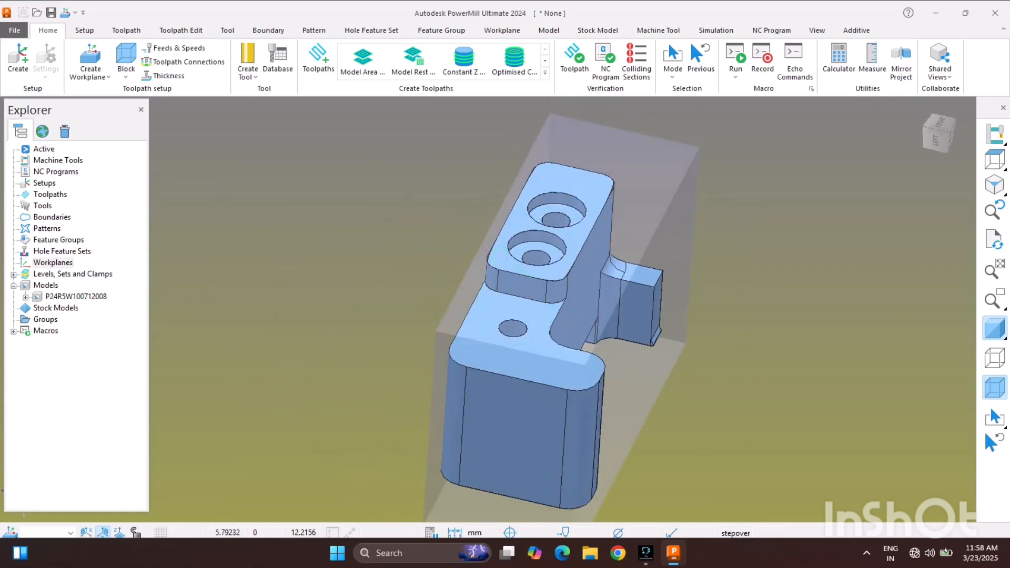
pyautogui.click(90, 60)
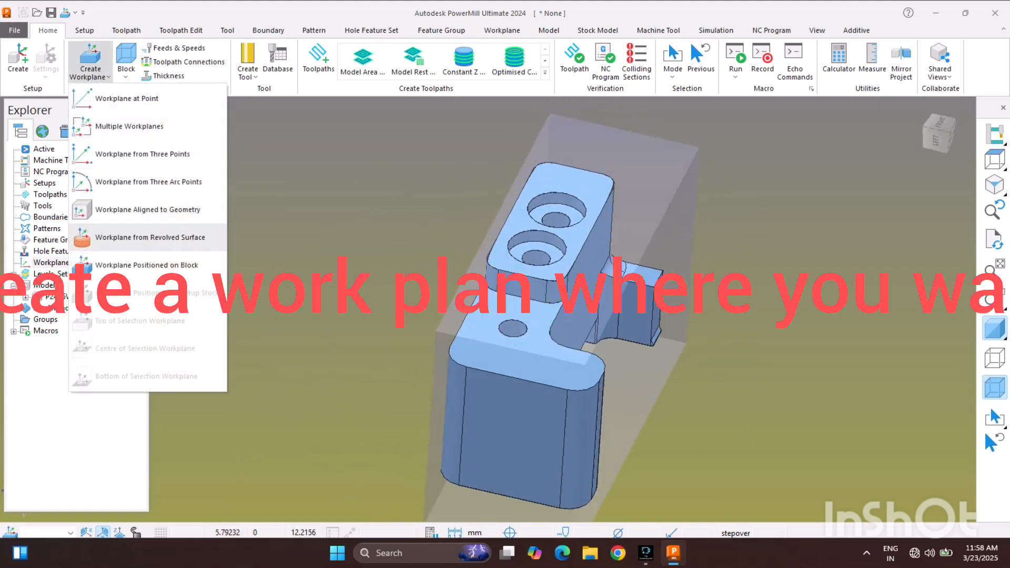
pyautogui.click(147, 265)
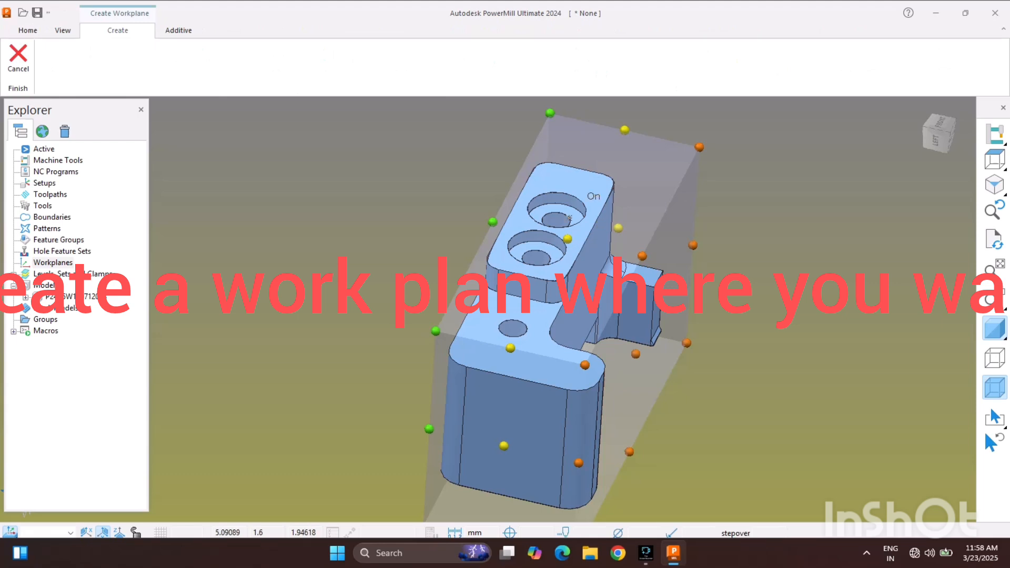
pyautogui.click(568, 239)
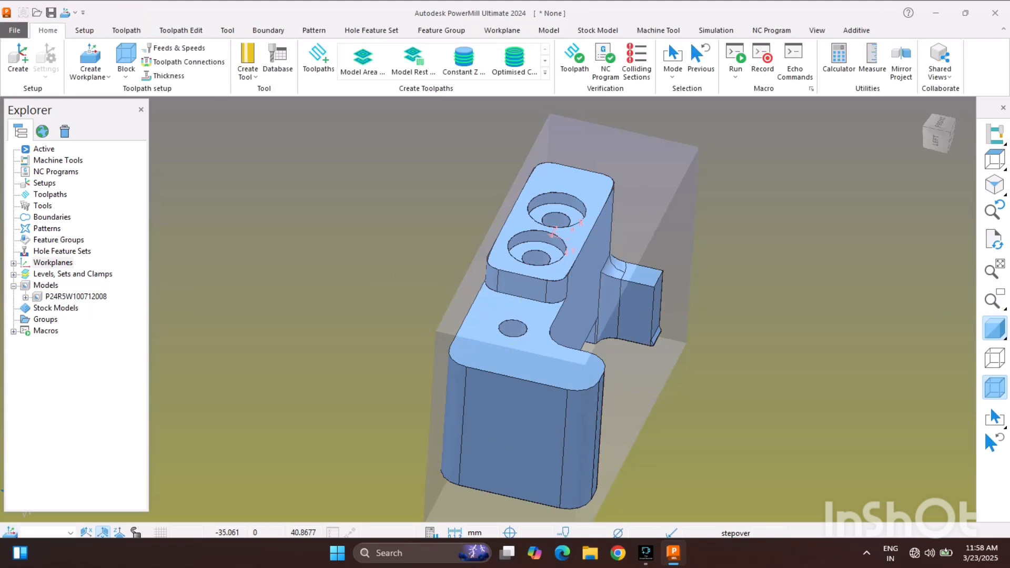
# Edit workplane 1 by swapping its axes so that Z points up out of the block's top face, and accept it
pyautogui.doubleClick(53, 264)
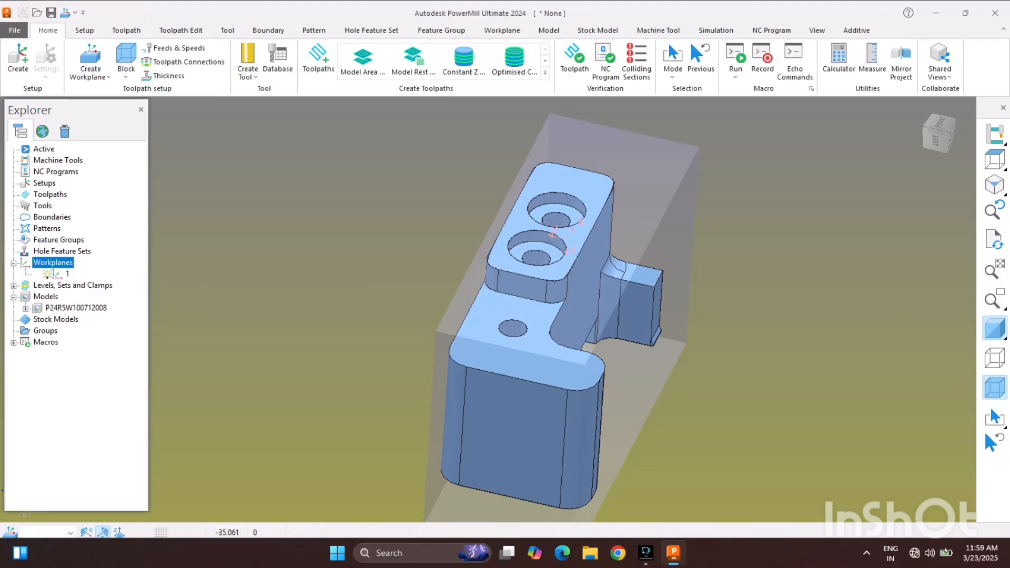
pyautogui.rightClick(54, 278)
pyautogui.click(90, 84)
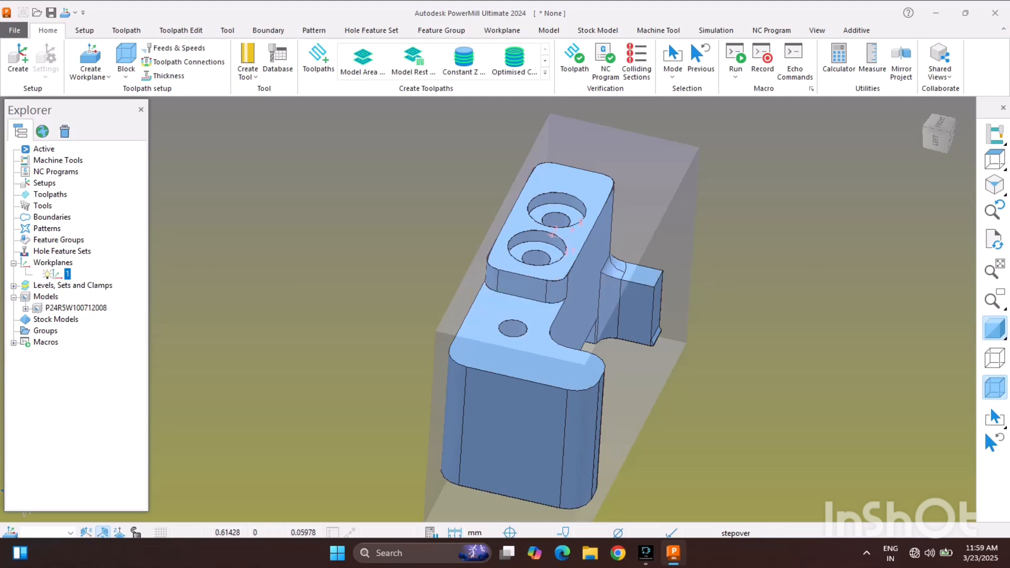
pyautogui.doubleClick(567, 239)
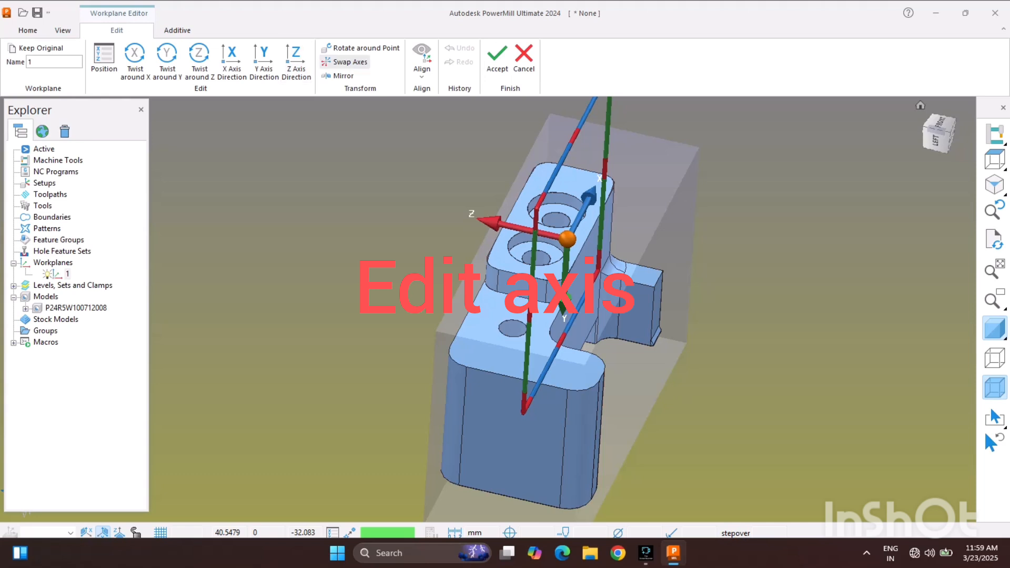
pyautogui.click(345, 62)
pyautogui.click(492, 204)
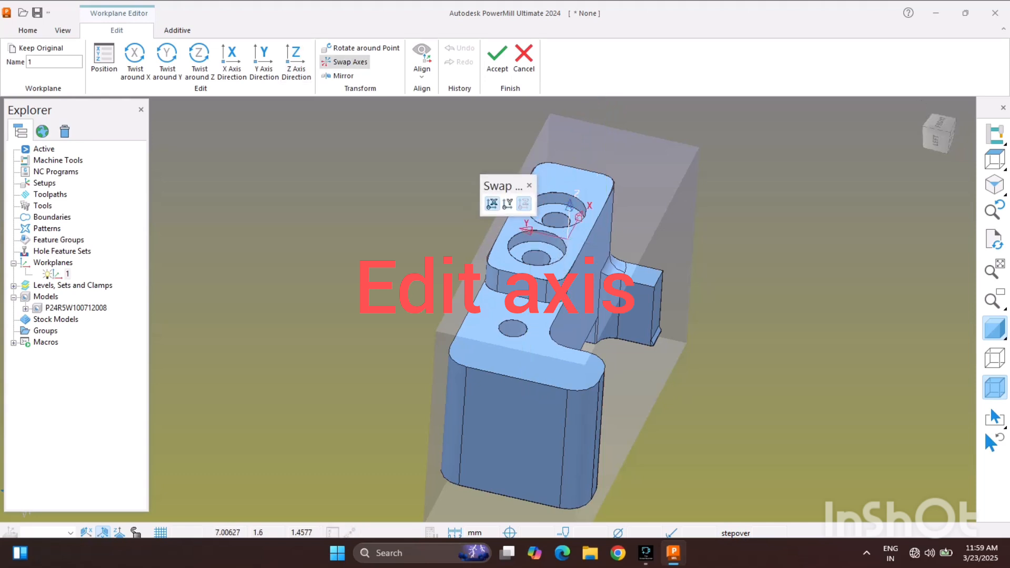
pyautogui.click(580, 216)
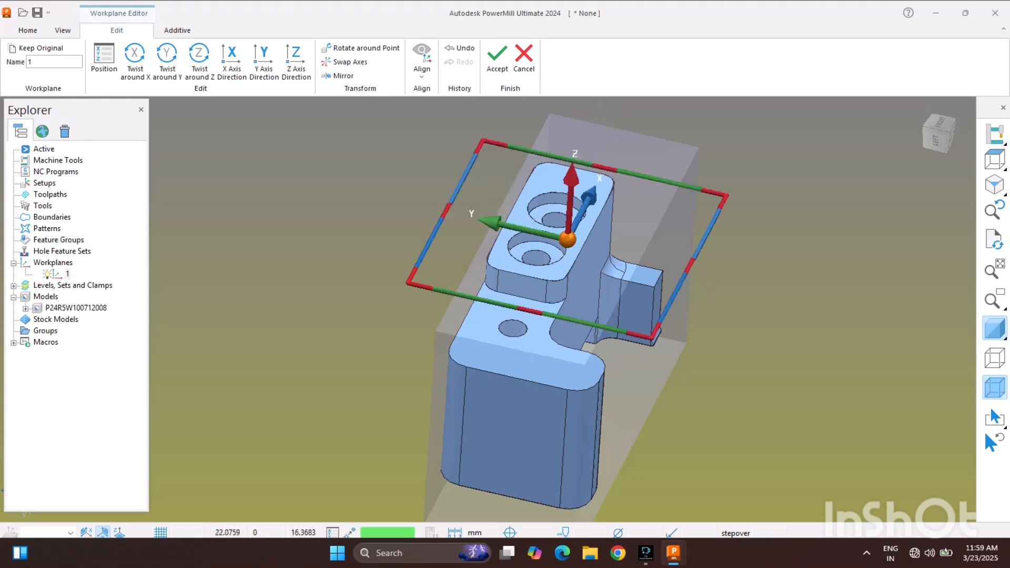
pyautogui.click(498, 58)
pyautogui.moveTo(486, 304); pyautogui.dragTo(398, 255, button='middle')
pyautogui.scroll(2, 399, 257)
pyautogui.moveTo(582, 276); pyautogui.dragTo(589, 326, button='middle')
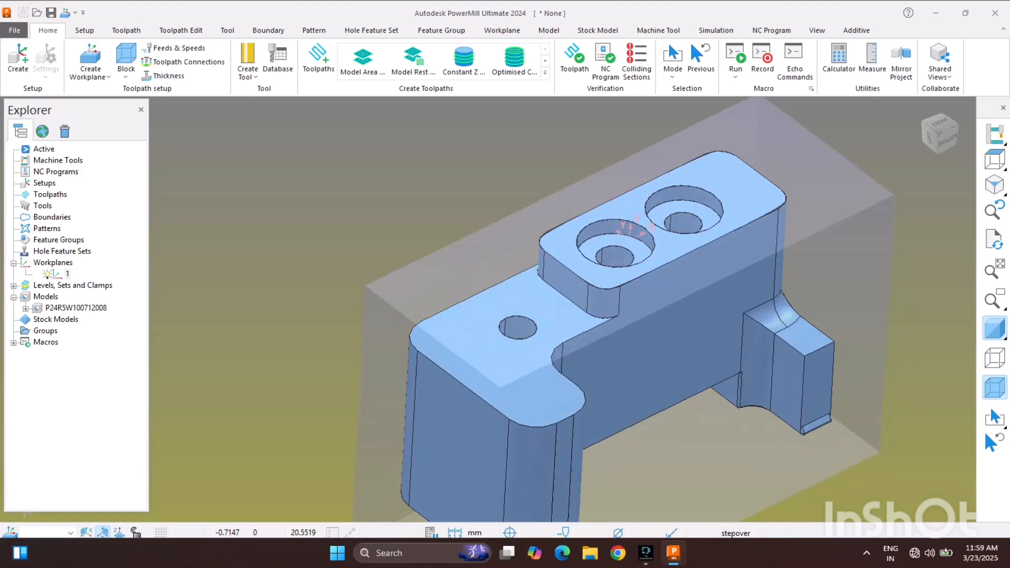
pyautogui.scroll(-2, 589, 327)
pyautogui.scroll(3, 589, 326)
pyautogui.scroll(-3, 590, 323)
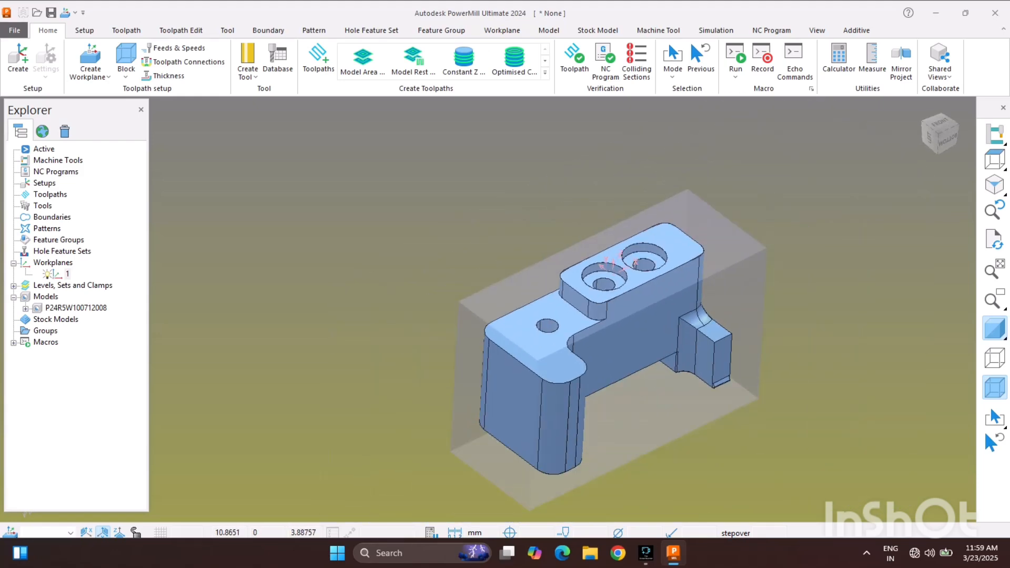
# Create a toolpath with the Model Area Clearance strategy
pyautogui.rightClick(44, 194)
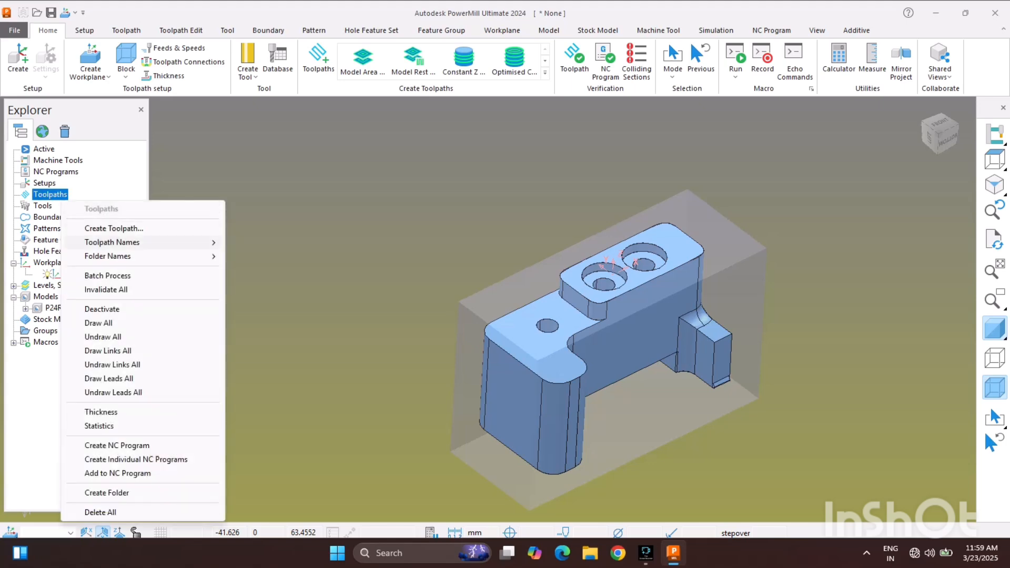
pyautogui.click(105, 226)
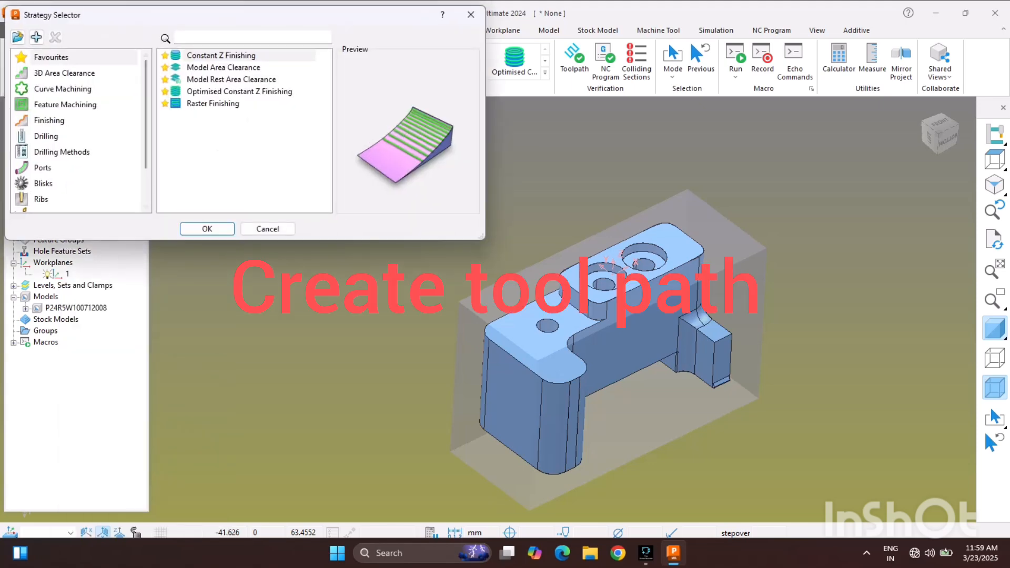
pyautogui.click(223, 68)
pyautogui.click(211, 229)
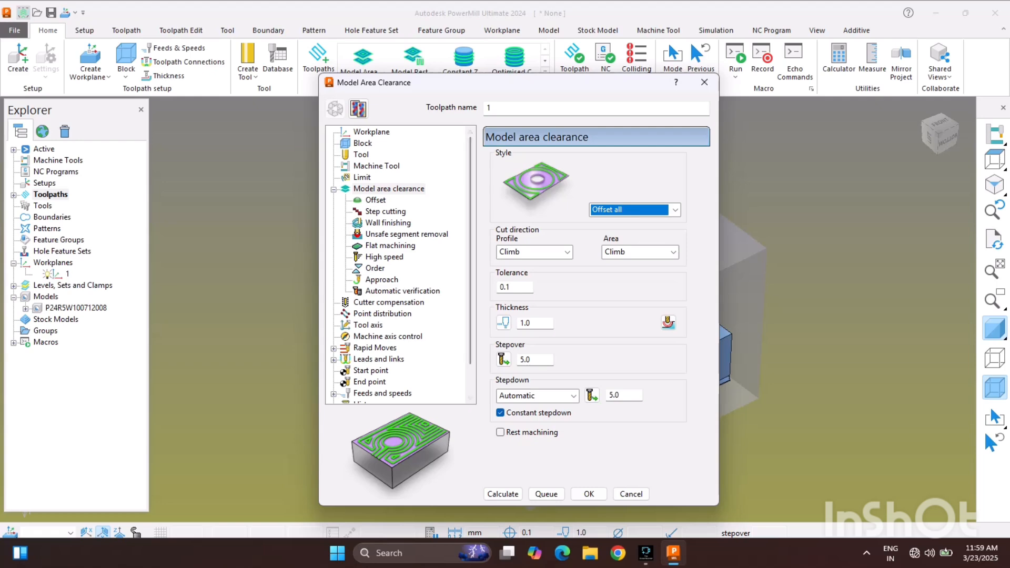
# Assign workplane 1 to the Model Area Clearance toolpath
pyautogui.click(361, 154)
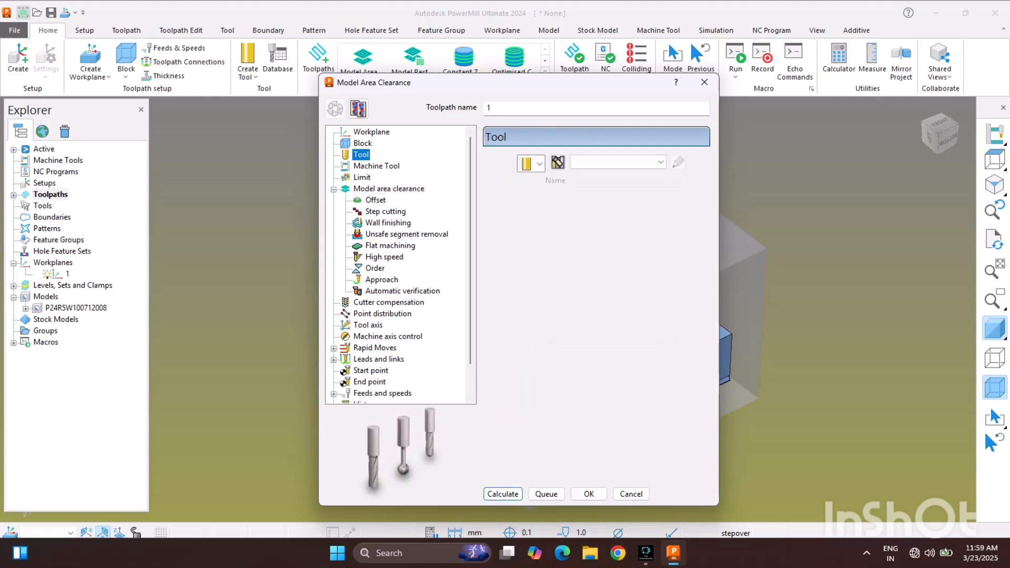
pyautogui.click(363, 143)
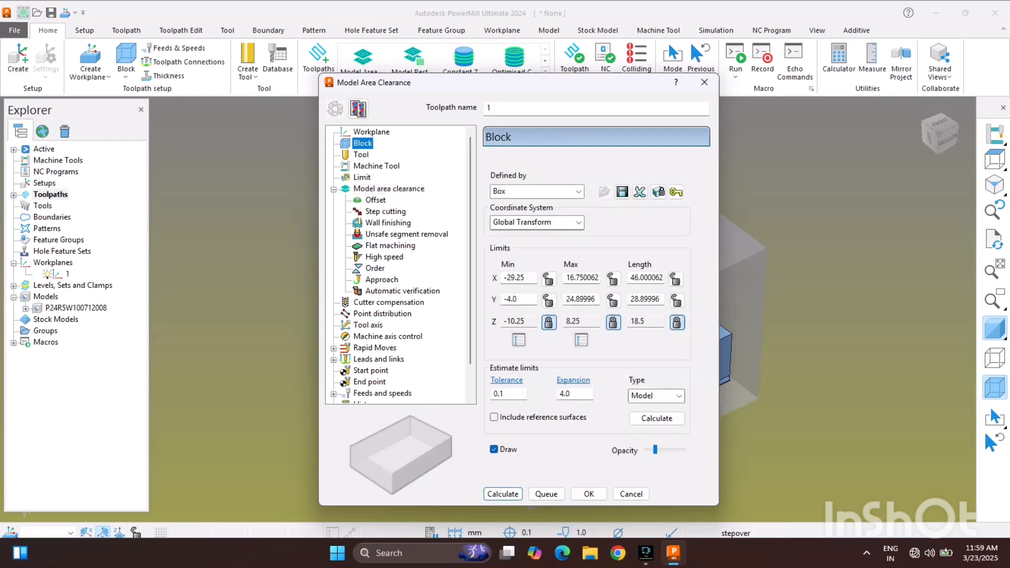
pyautogui.click(371, 132)
pyautogui.click(638, 177)
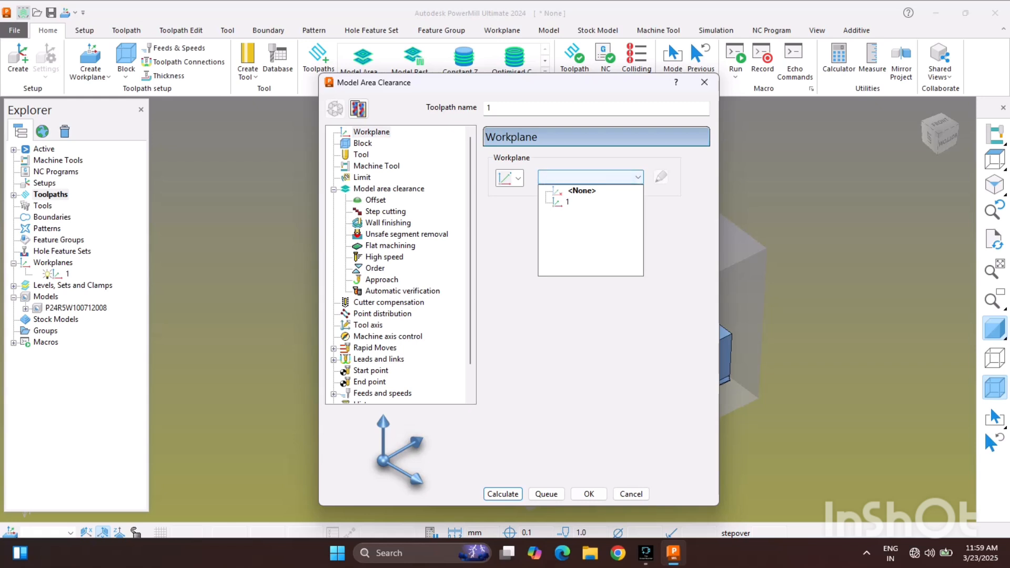
pyautogui.click(564, 203)
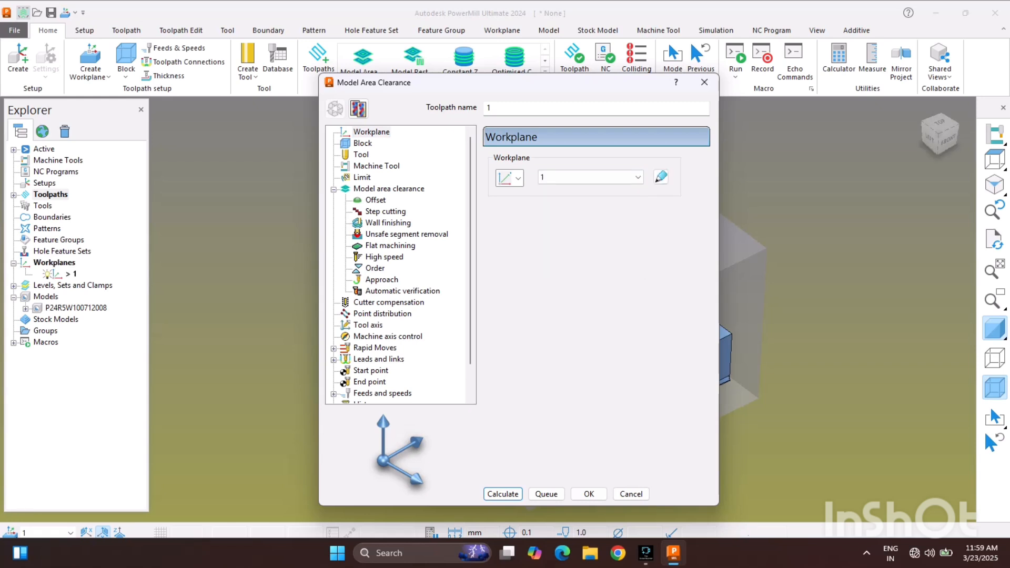
# Define a tip radiused tool for the toolpath with a 6 mm diameter and a 0.5 mm tip radius
pyautogui.click(362, 143)
pyautogui.click(361, 154)
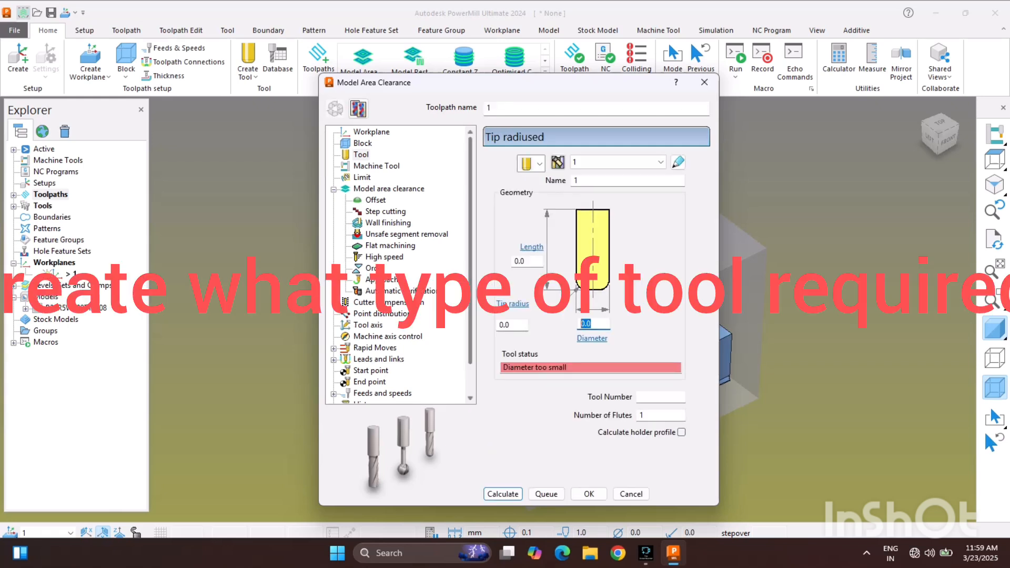
pyautogui.write('6')
pyautogui.click(510, 325)
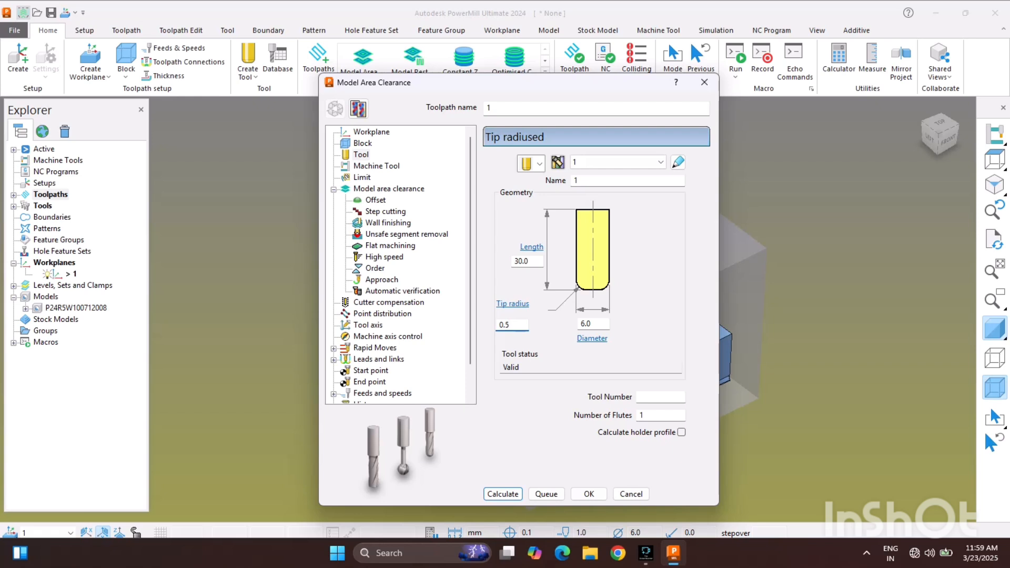
# Name the tip radiused tool 6mm*r0.5
pyautogui.click(626, 180)
pyautogui.write('6mm')
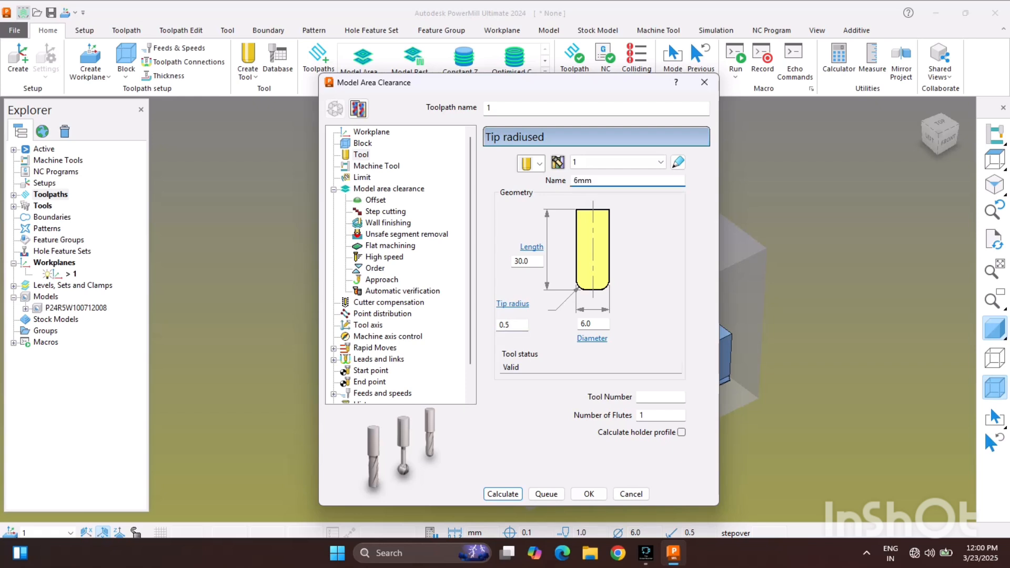
pyautogui.write('*r')
pyautogui.write('0.')
pyautogui.write('t')
pyautogui.write('5')
# Give the 6 mm tool tool number 1 and set its number of flutes to 4
pyautogui.press('Tab')
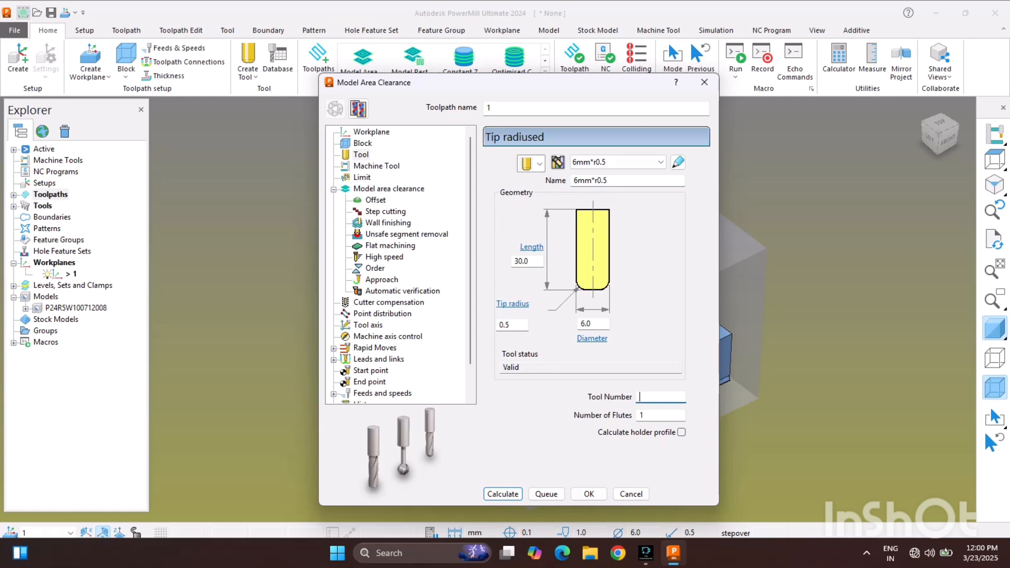
pyautogui.press('Tab')
pyautogui.press('BackSpace')
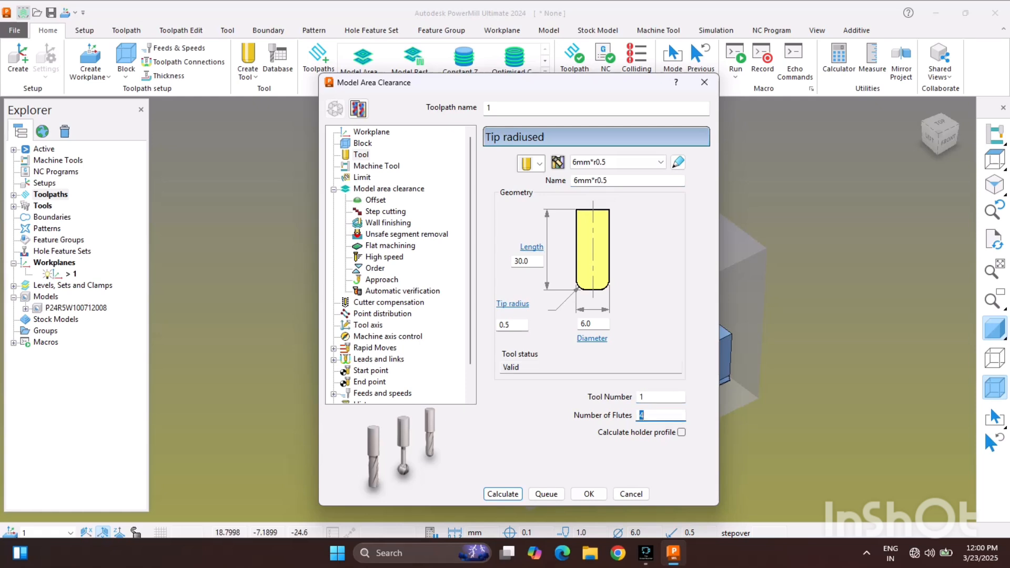
pyautogui.moveTo(674, 553)
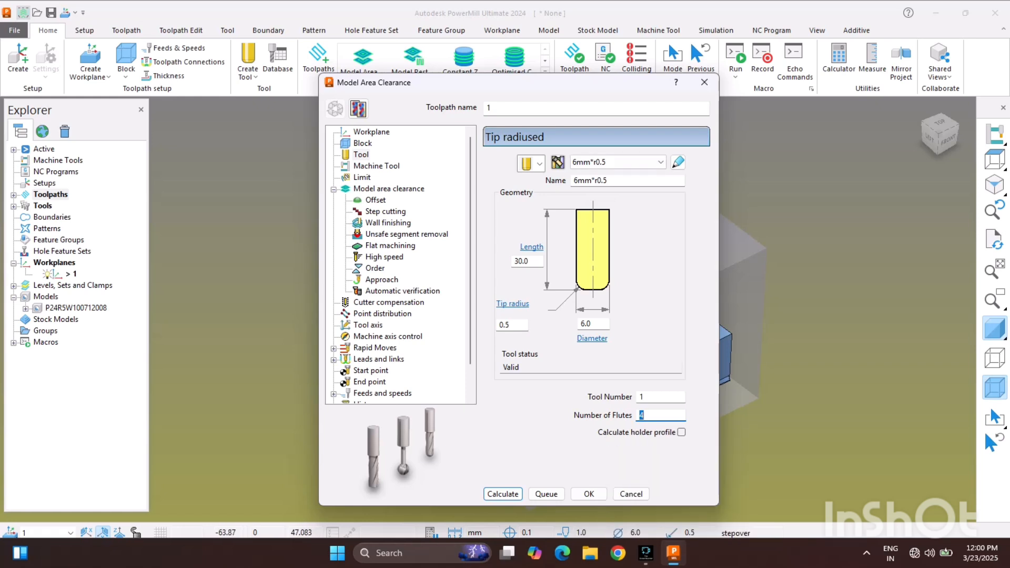
# Change the toolpath's block limit to the other available limiting option
pyautogui.click(362, 177)
pyautogui.click(678, 269)
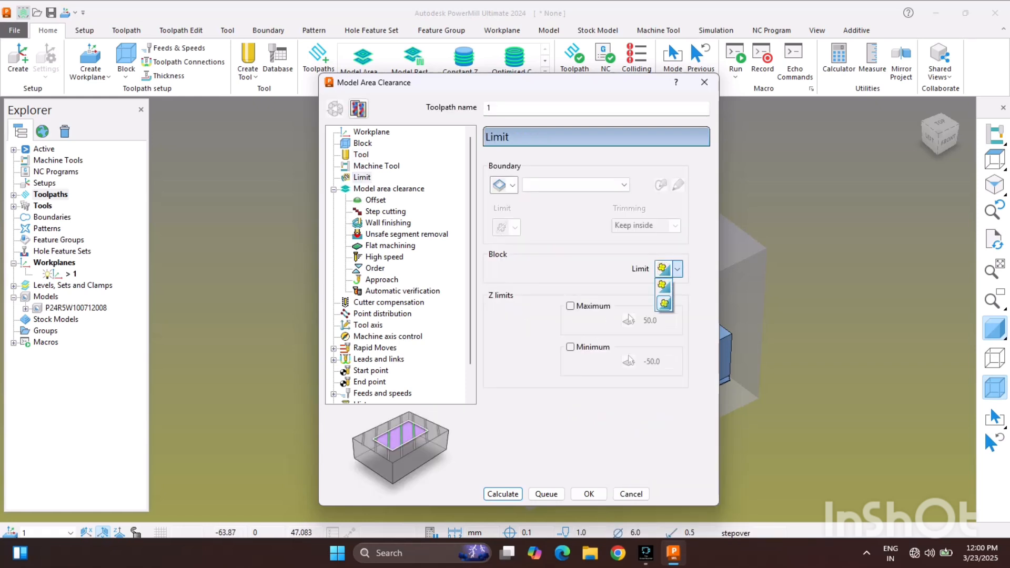
pyautogui.click(664, 303)
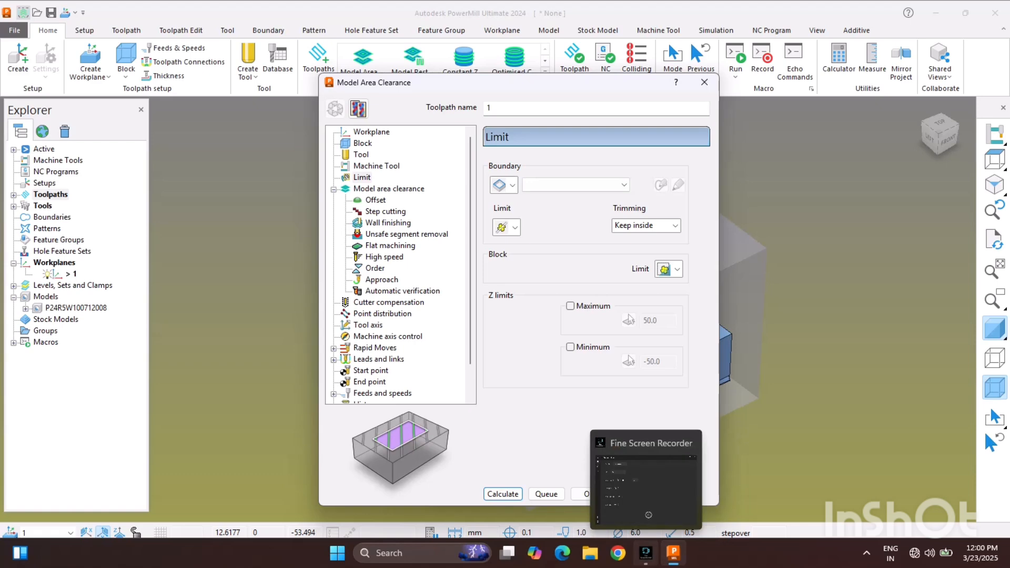
pyautogui.click(646, 553)
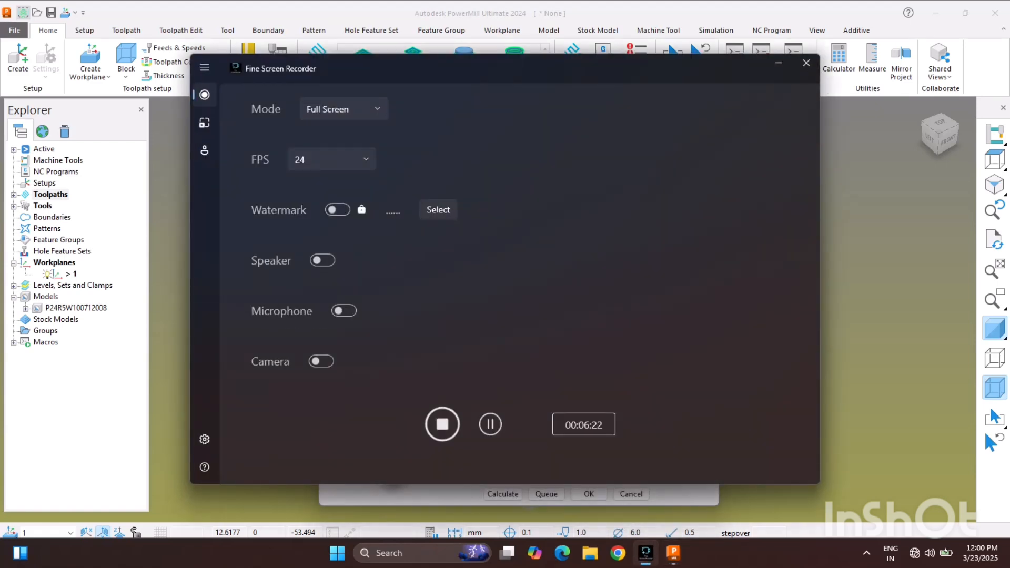
pyautogui.click(646, 553)
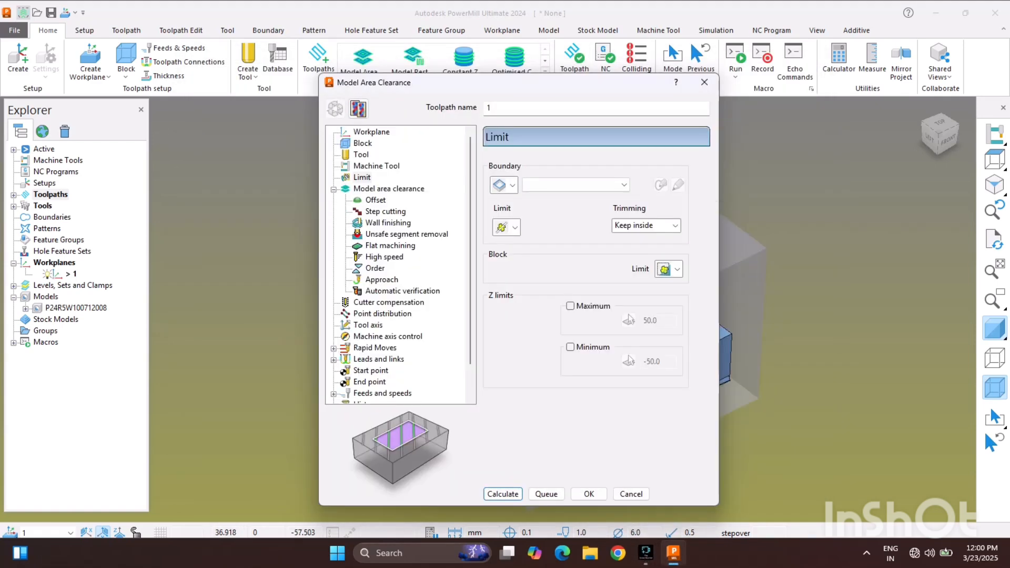
# Use separate radial and axial thickness for the model area clearance and set both to 0.3 mm
pyautogui.click(375, 201)
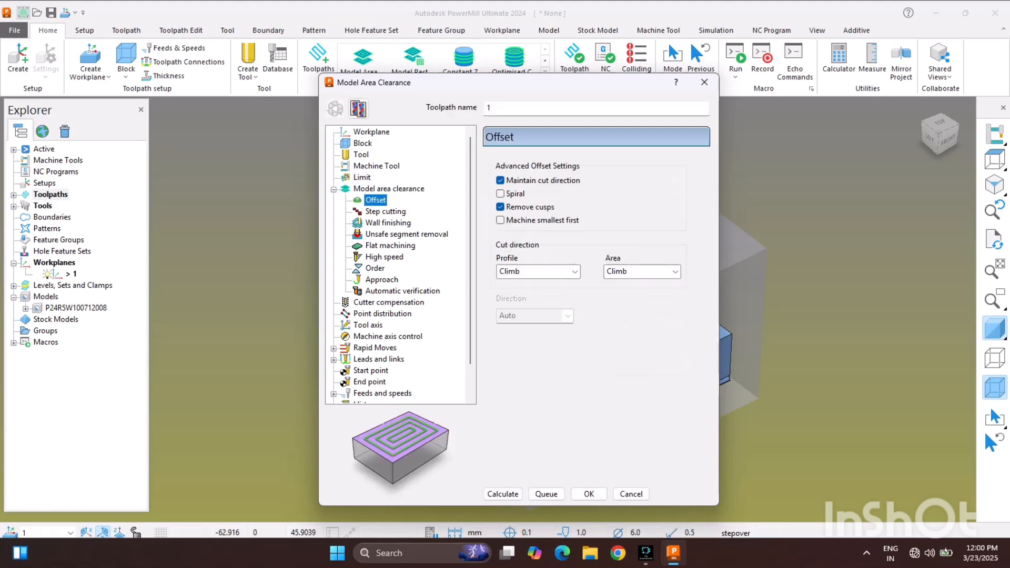
pyautogui.click(389, 189)
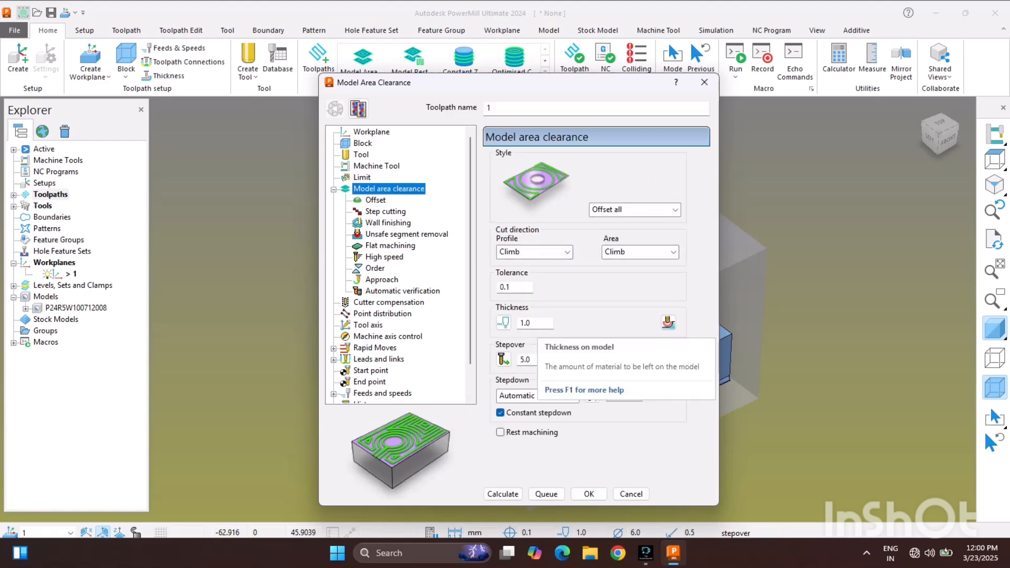
pyautogui.click(535, 322)
pyautogui.click(503, 323)
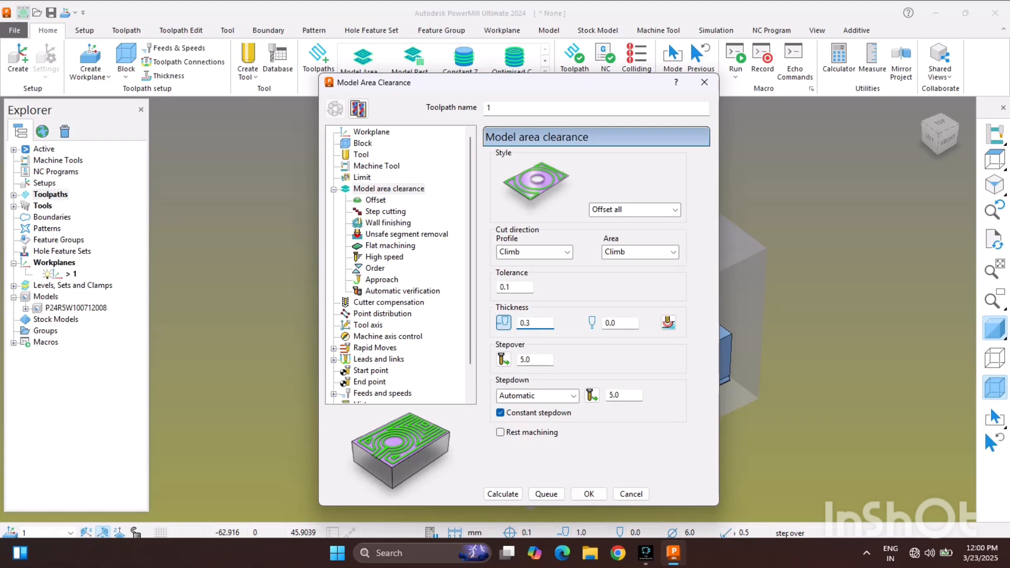
pyautogui.press('Tab')
pyautogui.press('Tab')
# Set the area clearance stepover to 3 mm and the automatic stepdown to 0.5 mm
pyautogui.write('3')
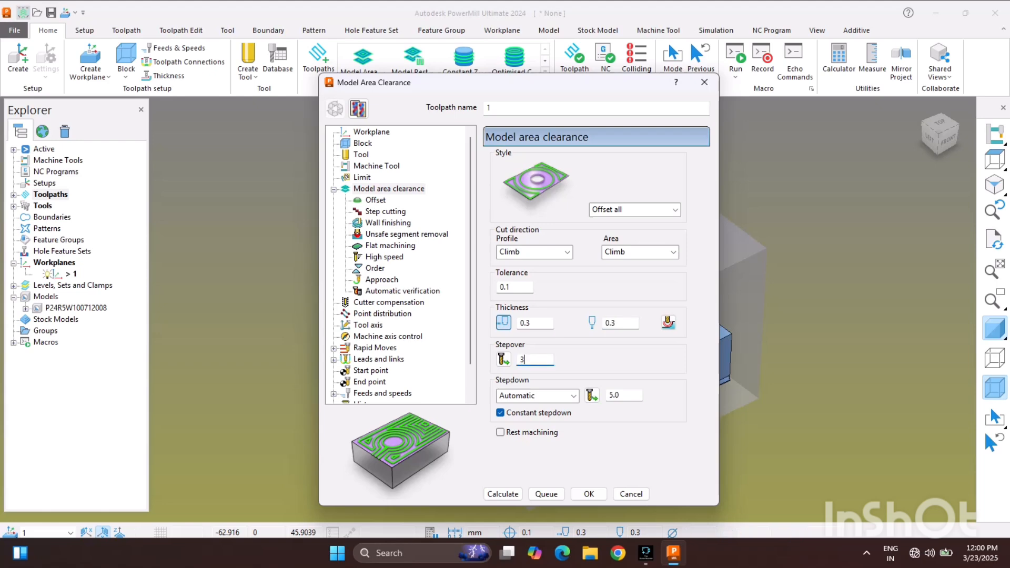
pyautogui.press('Return')
pyautogui.press('Tab')
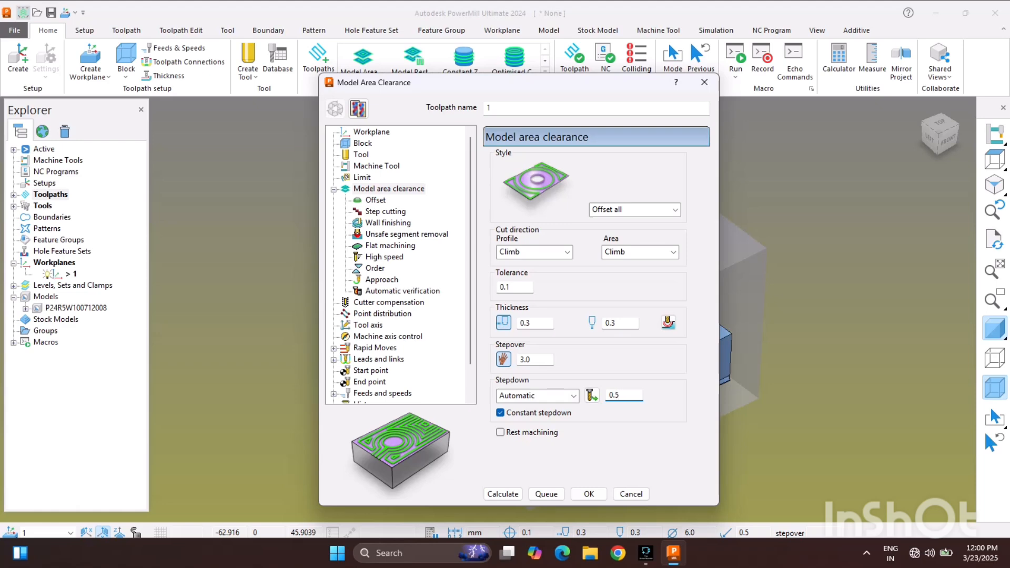
pyautogui.press('Return')
# Set the cut direction to Climb for the profile and Any for the area
pyautogui.click(647, 252)
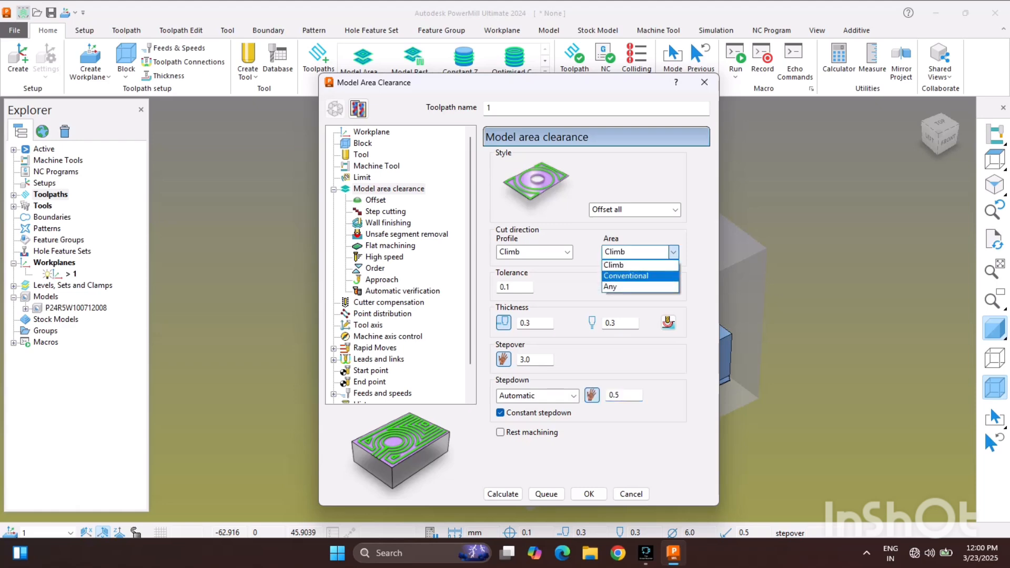
pyautogui.click(626, 276)
pyautogui.click(535, 252)
pyautogui.click(526, 266)
pyautogui.click(641, 252)
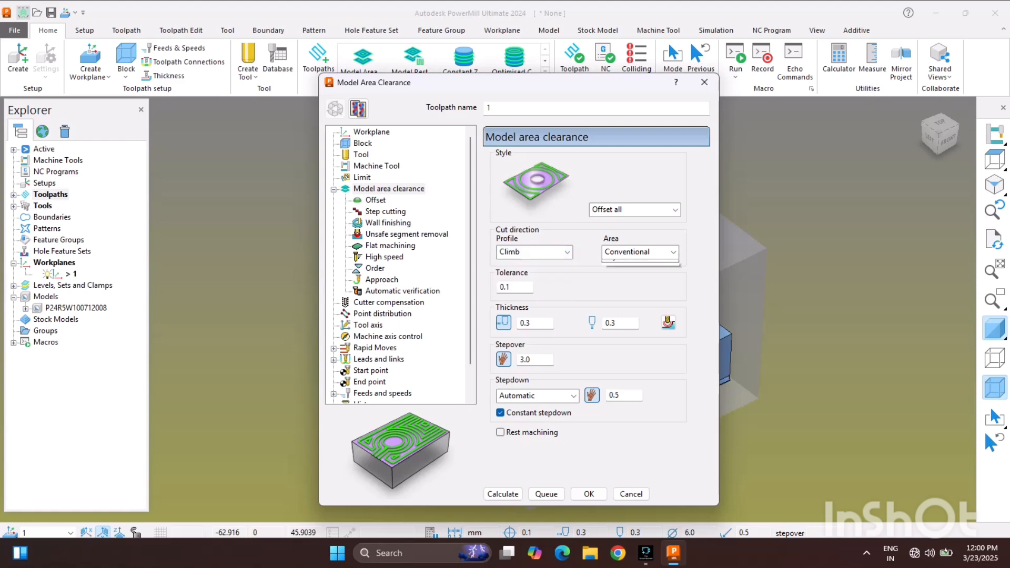
pyautogui.click(621, 286)
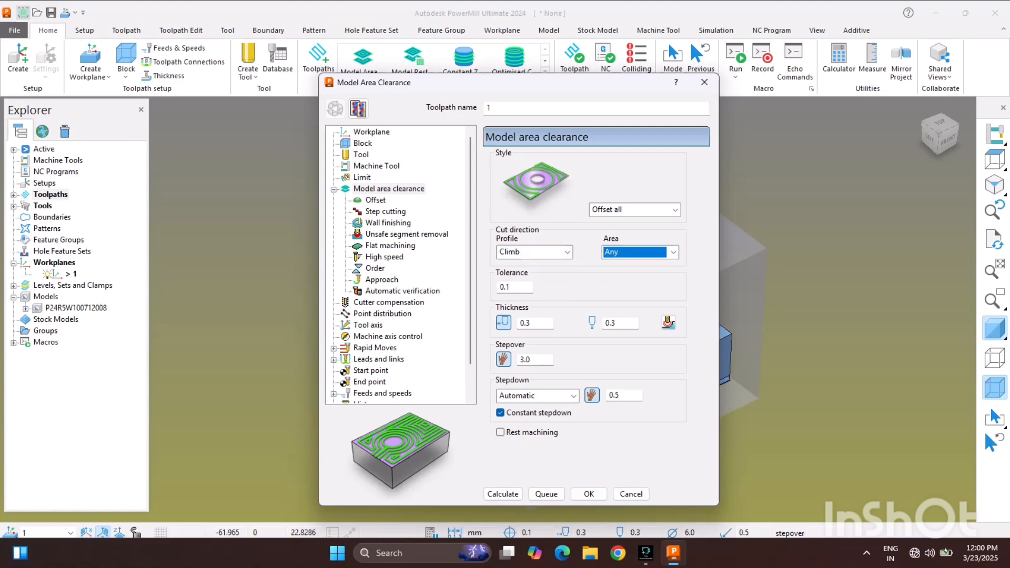
# Turn off Maintain cut direction in the area clearance's offset settings
pyautogui.click(386, 212)
pyautogui.click(375, 201)
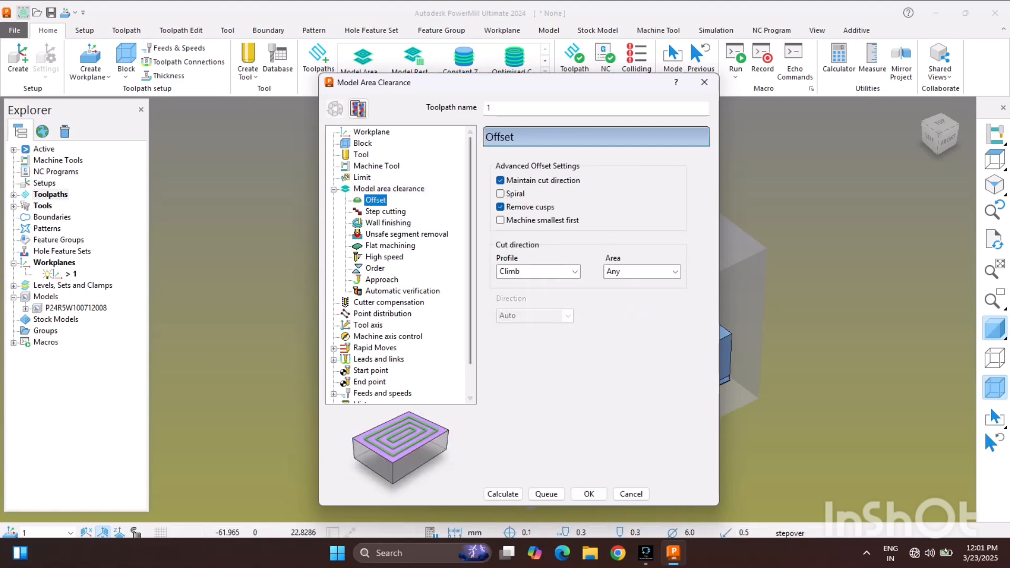
pyautogui.click(500, 181)
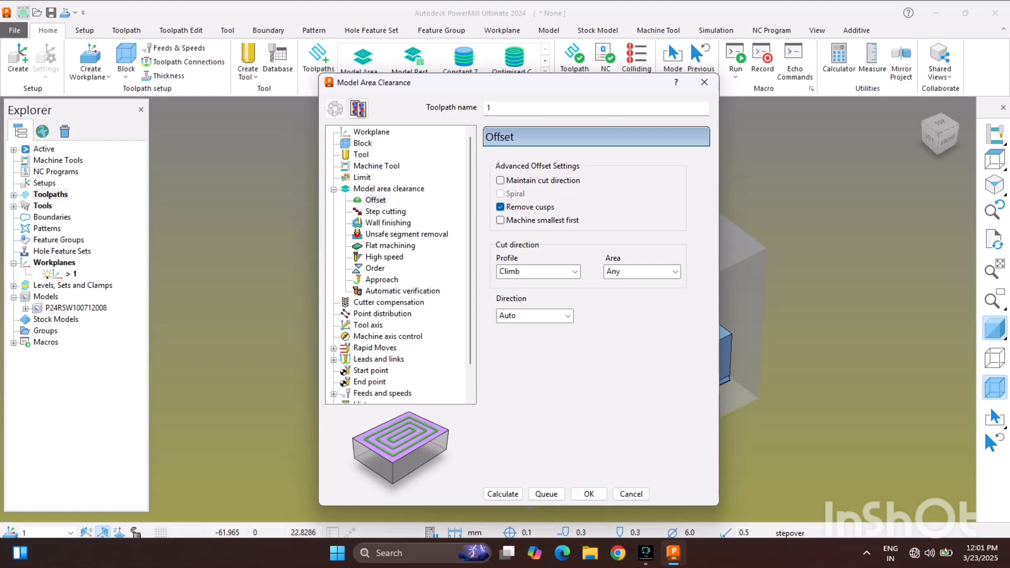
# Calculate the rapid move heights from the block and model, and turn off Add approaches from outside
pyautogui.click(375, 347)
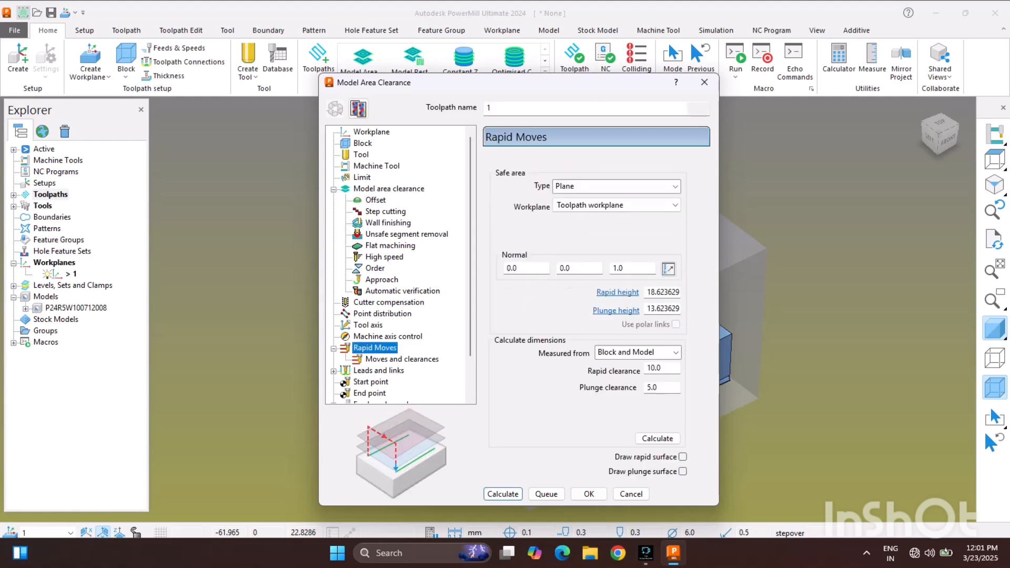
pyautogui.click(657, 438)
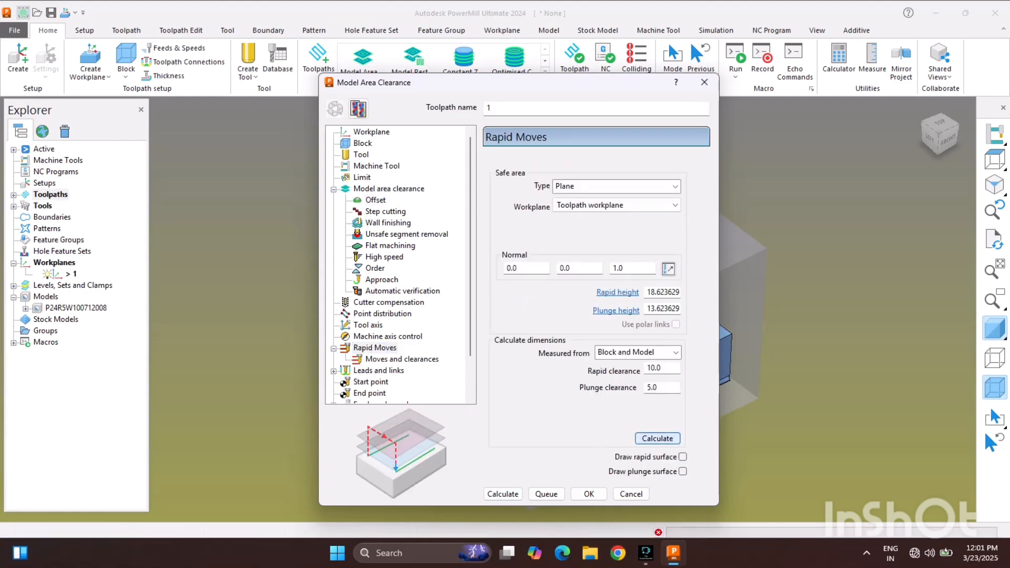
pyautogui.click(382, 280)
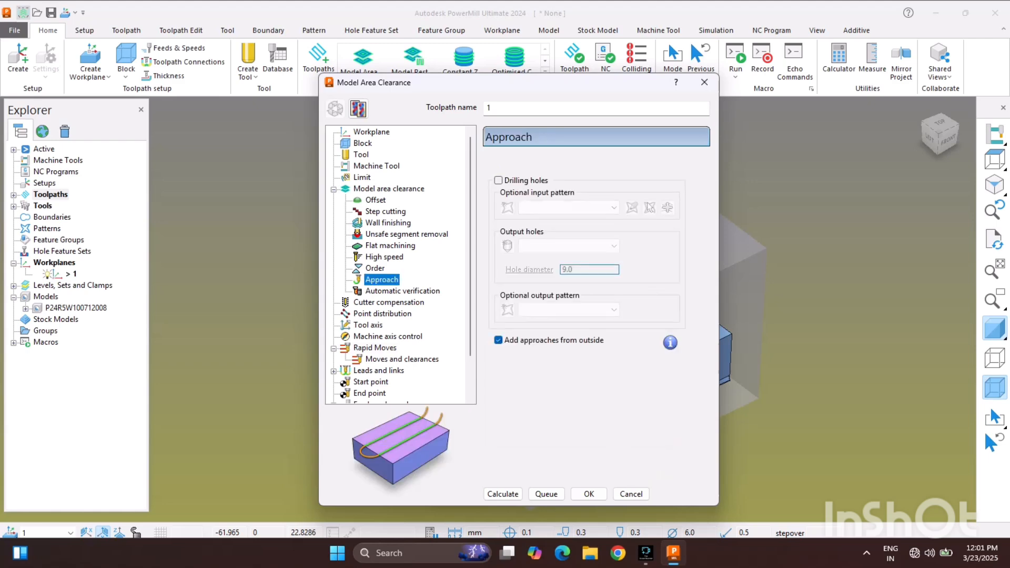
pyautogui.click(498, 340)
# Set the first choice of the toolpath's lead-in to Ramp
pyautogui.scroll(-2, 400, 265)
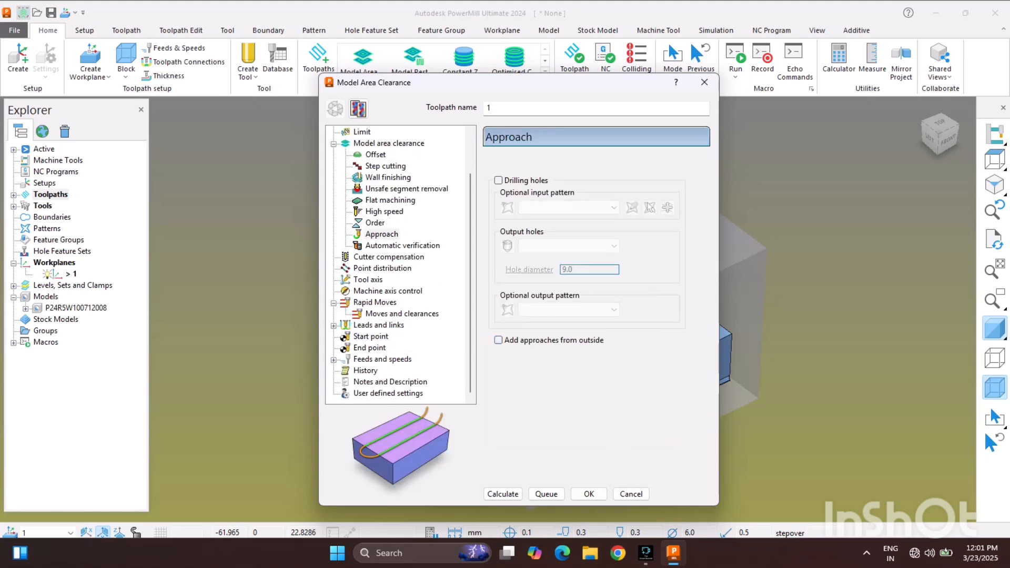
pyautogui.click(379, 325)
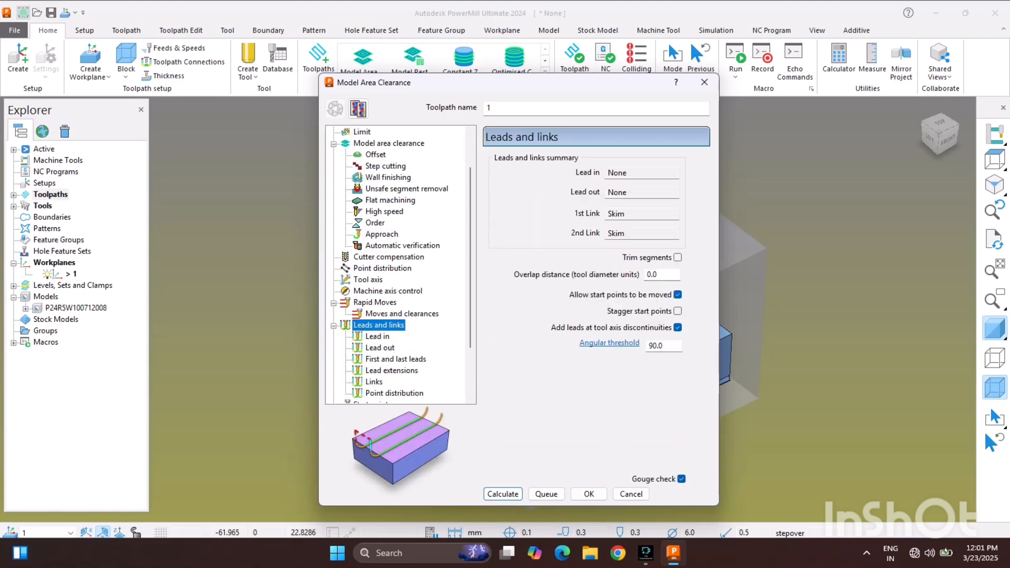
pyautogui.click(377, 337)
pyautogui.click(673, 166)
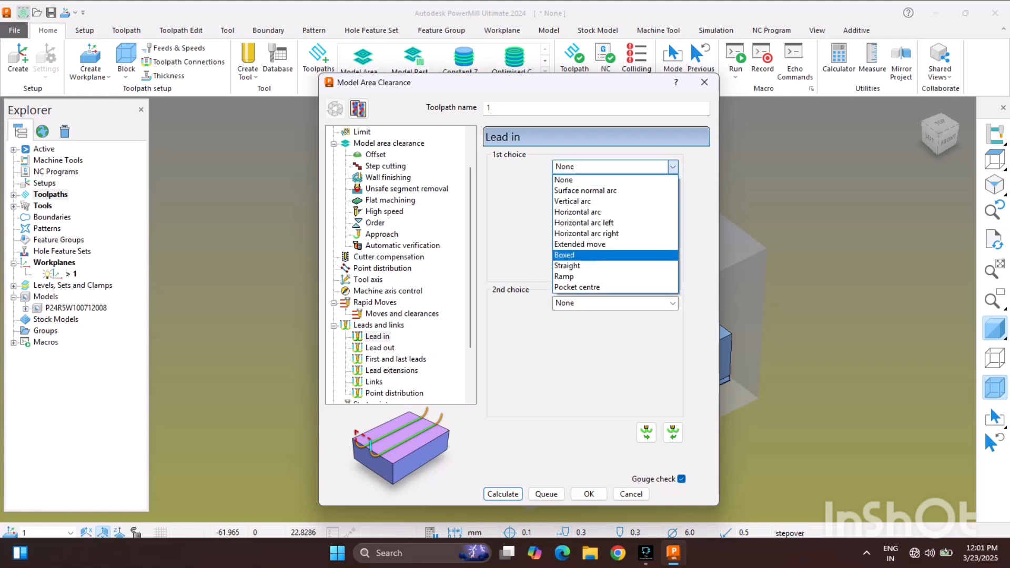
pyautogui.click(605, 277)
# Set the lead-in ramp's maximum zig angle to 5 and its incremental ramp height to 2 mm, and accept the options
pyautogui.click(667, 190)
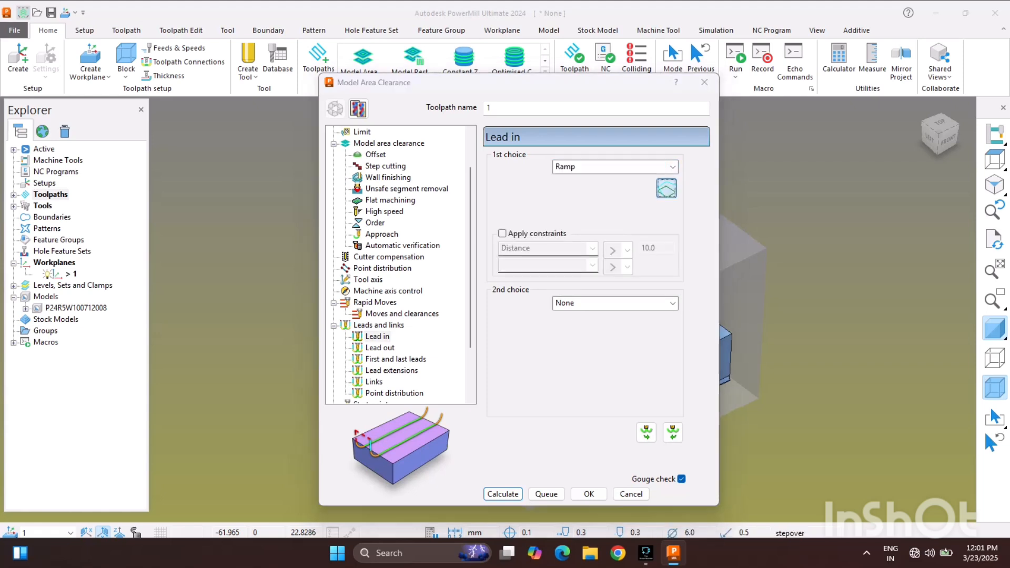
pyautogui.write('5.0')
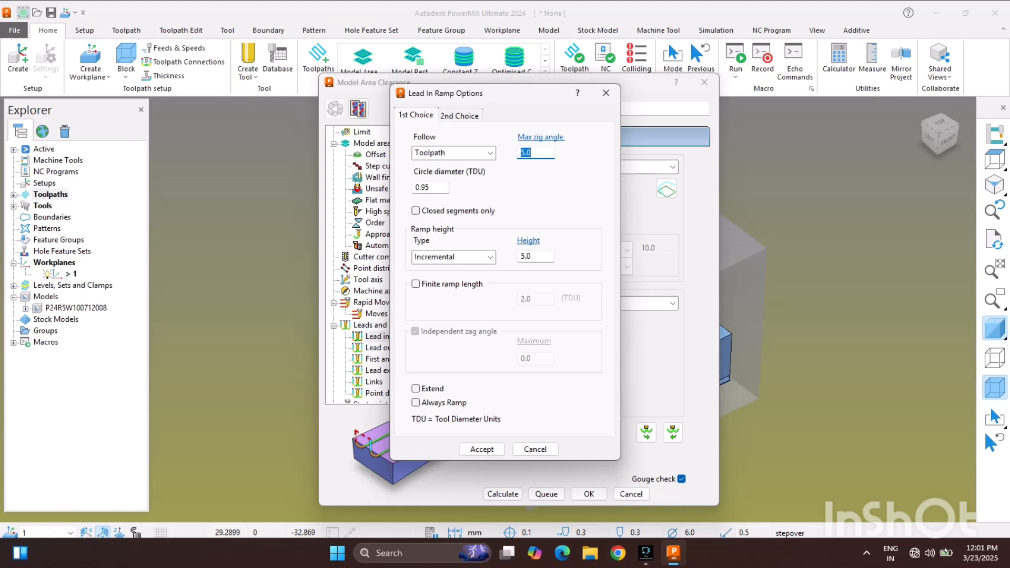
pyautogui.doubleClick(529, 256)
pyautogui.write('2')
pyautogui.press('Return')
pyautogui.click(482, 449)
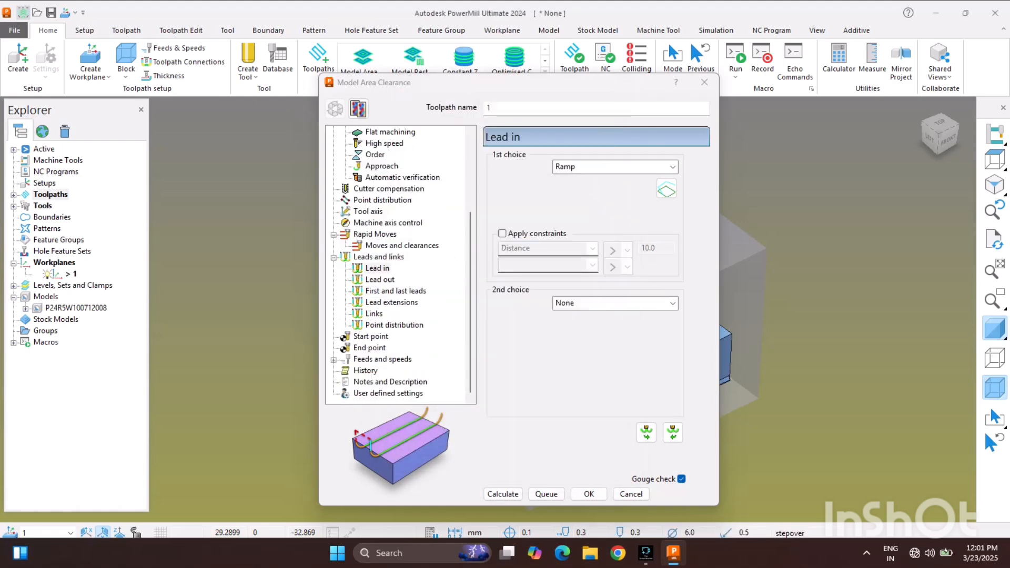
# Set the toolpath's start point to First point safe
pyautogui.click(371, 337)
pyautogui.click(678, 184)
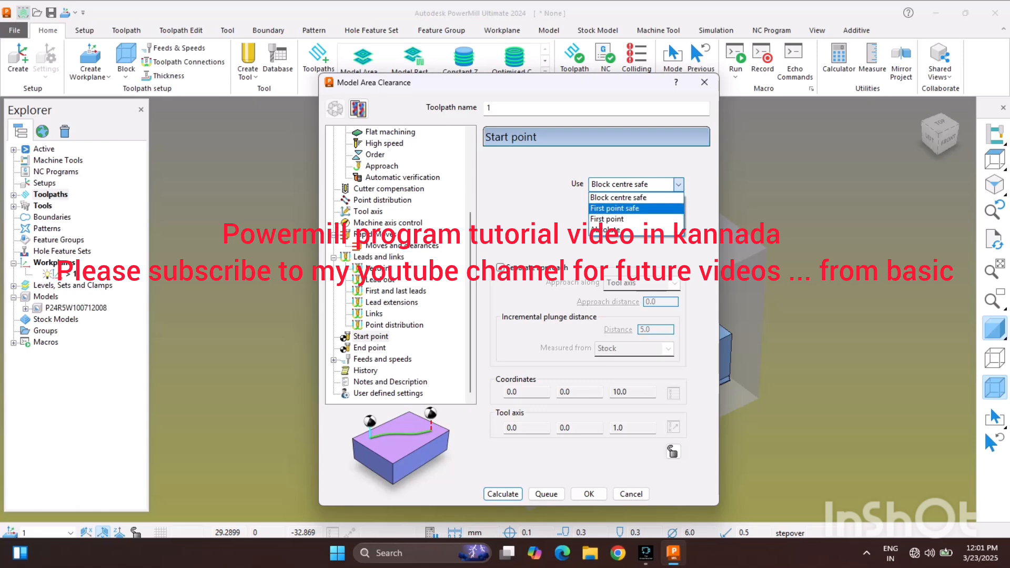
pyautogui.click(632, 209)
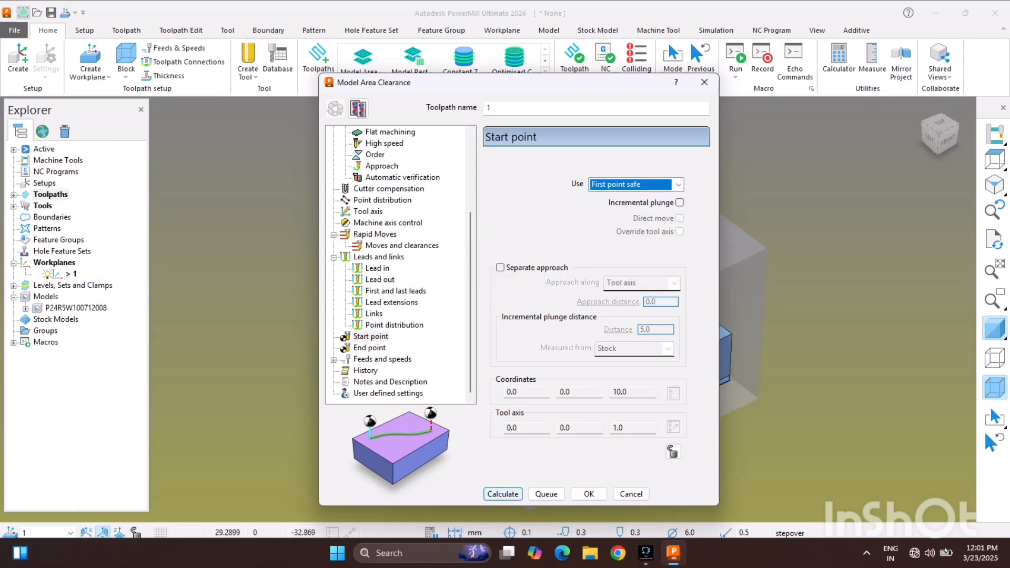
# Set the spindle speed to 3000 rpm, then calculate the Model Area Clearance toolpath and close its settings
pyautogui.click(382, 359)
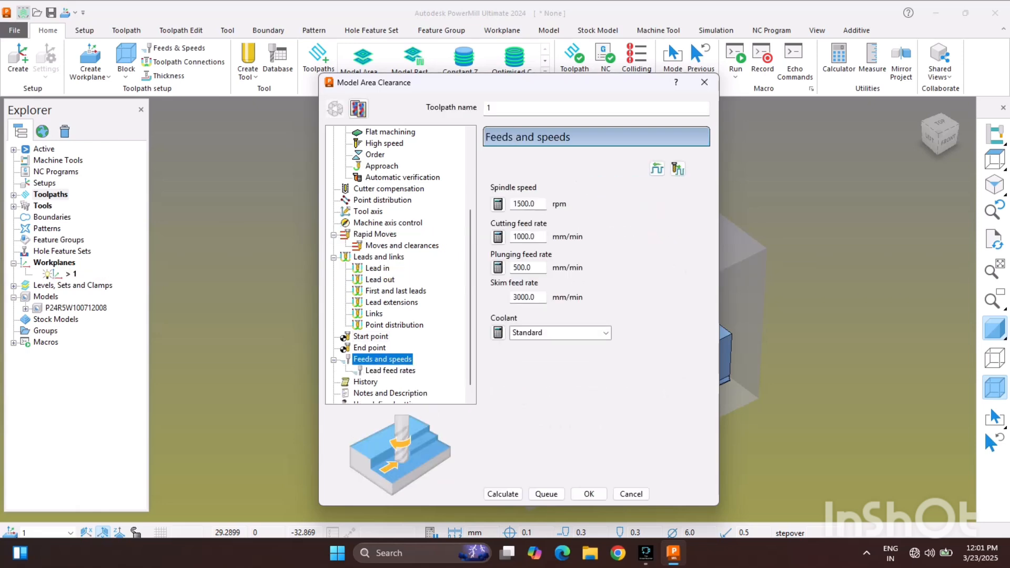
pyautogui.press('Tab')
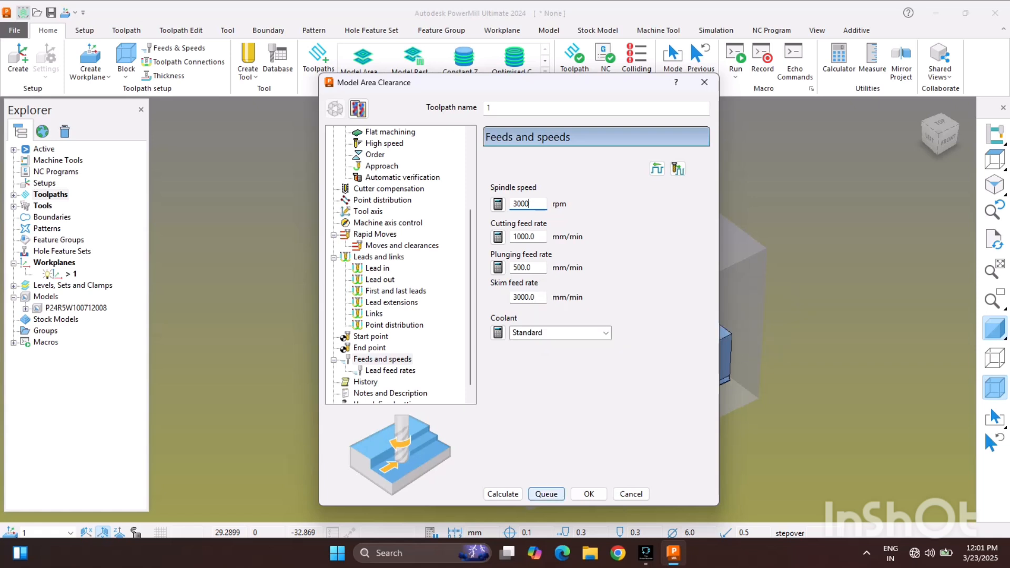
pyautogui.click(503, 494)
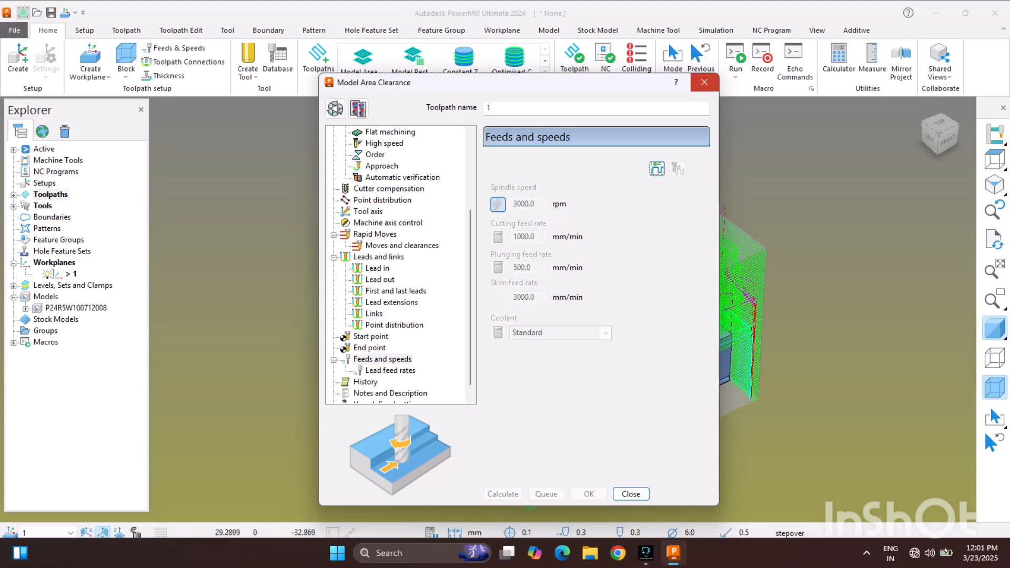
pyautogui.click(704, 83)
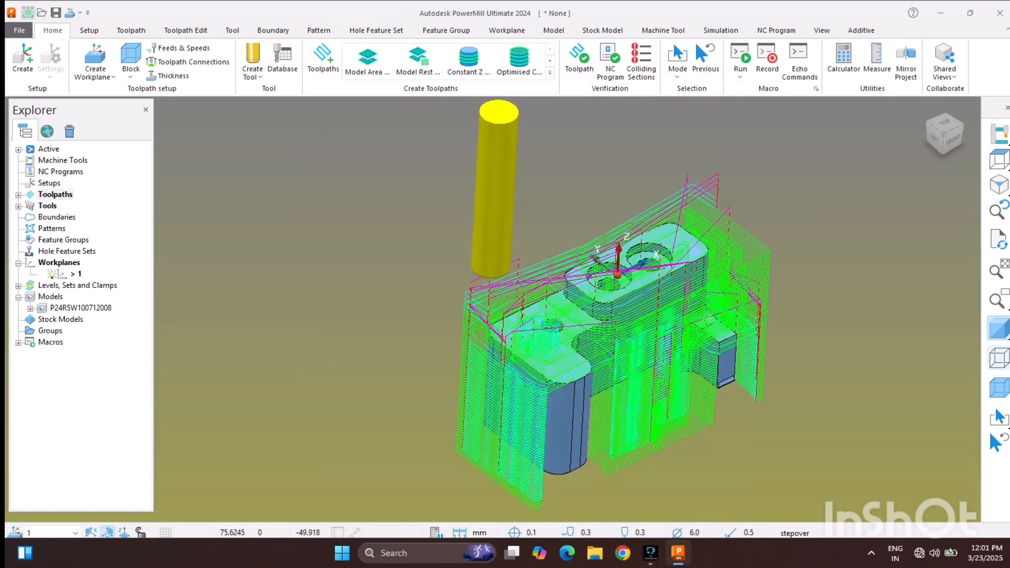
# Shade the part model and examine the calculated roughing toolpath around it from several view directions
pyautogui.moveTo(668, 316); pyautogui.dragTo(589, 494, button='middle')
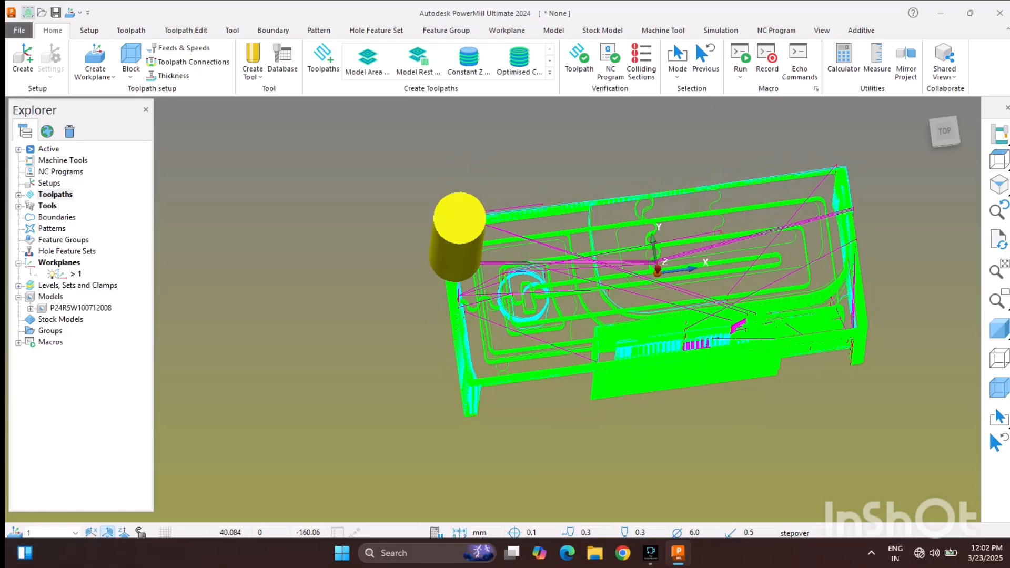
pyautogui.click(999, 329)
pyautogui.scroll(3, 542, 310)
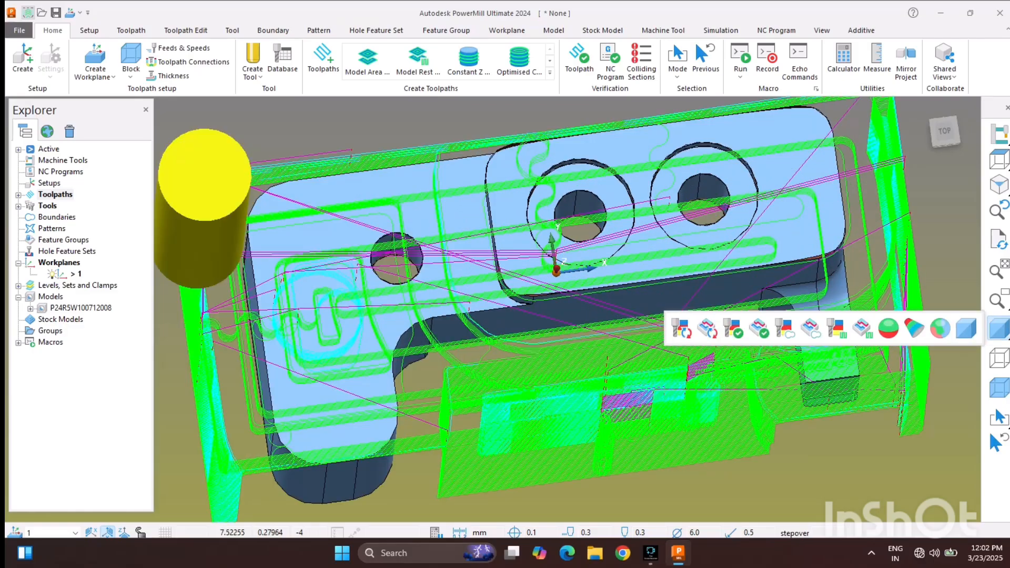
pyautogui.moveTo(568, 310); pyautogui.dragTo(558, 263, button='middle')
pyautogui.click(999, 271)
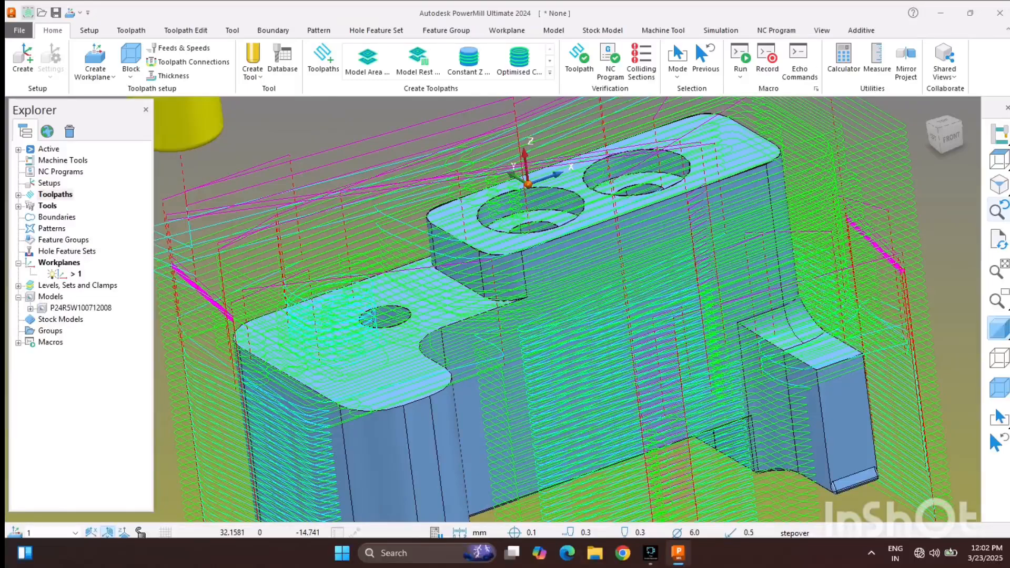
pyautogui.click(999, 184)
pyautogui.moveTo(526, 316); pyautogui.dragTo(527, 274, button='middle')
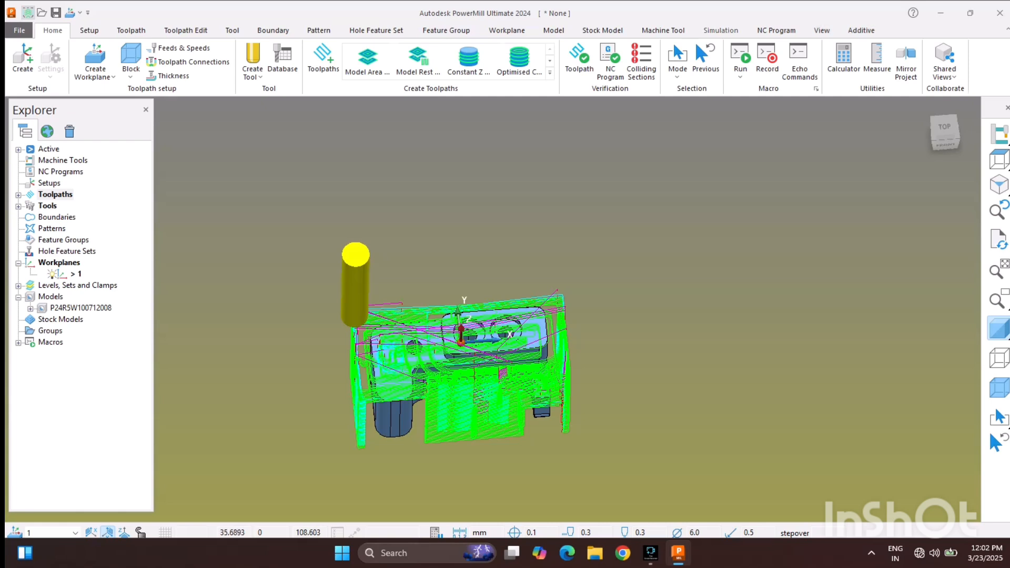
# Turn on the ViewMill stock simulation and choose a mode that displays the stock block
pyautogui.click(720, 31)
pyautogui.click(552, 59)
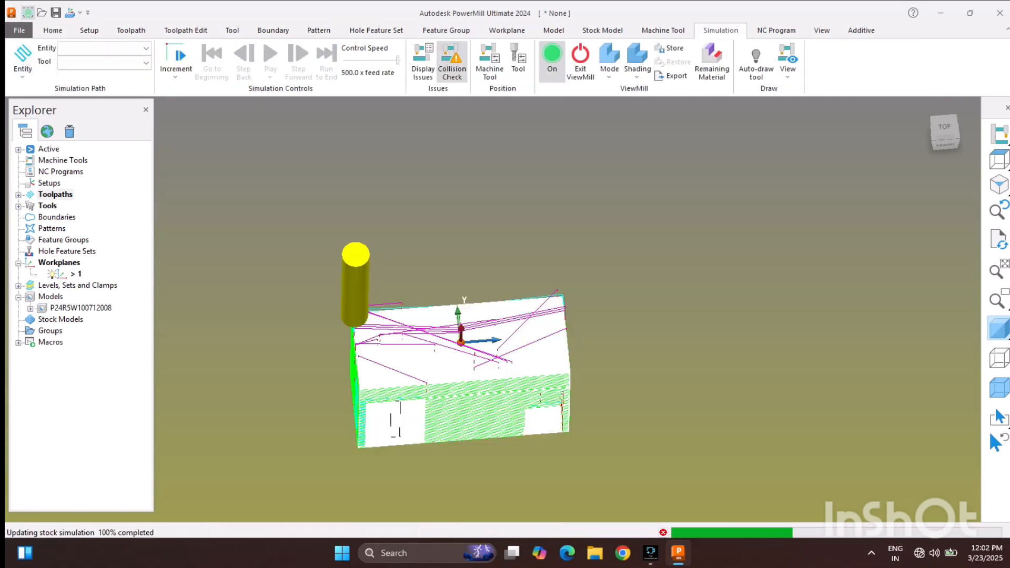
pyautogui.click(609, 63)
pyautogui.click(626, 126)
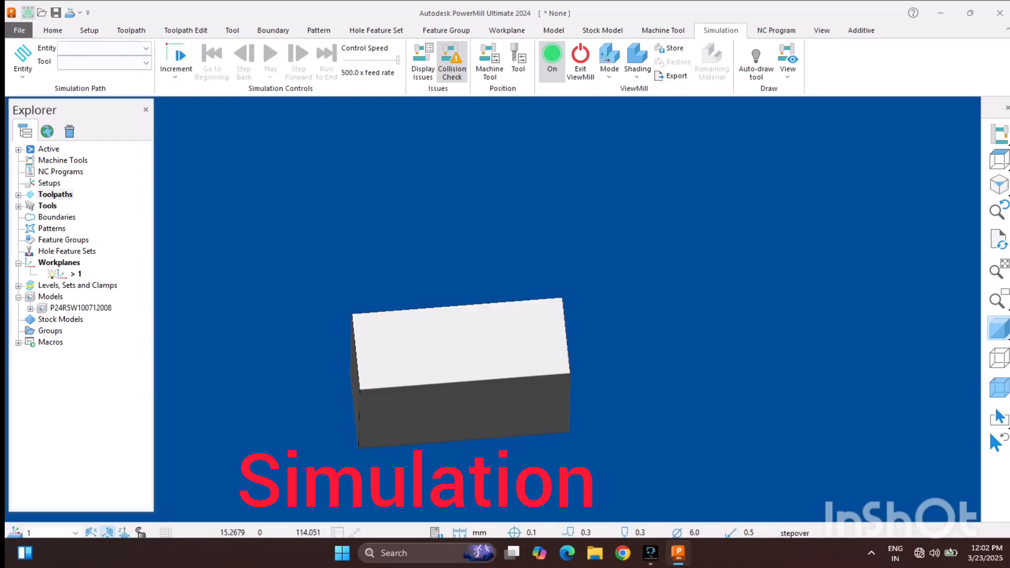
# Choose toolpath 1 as the simulation entity, set the speed to As fast as possible, and start the simulation
pyautogui.click(145, 48)
pyautogui.click(95, 93)
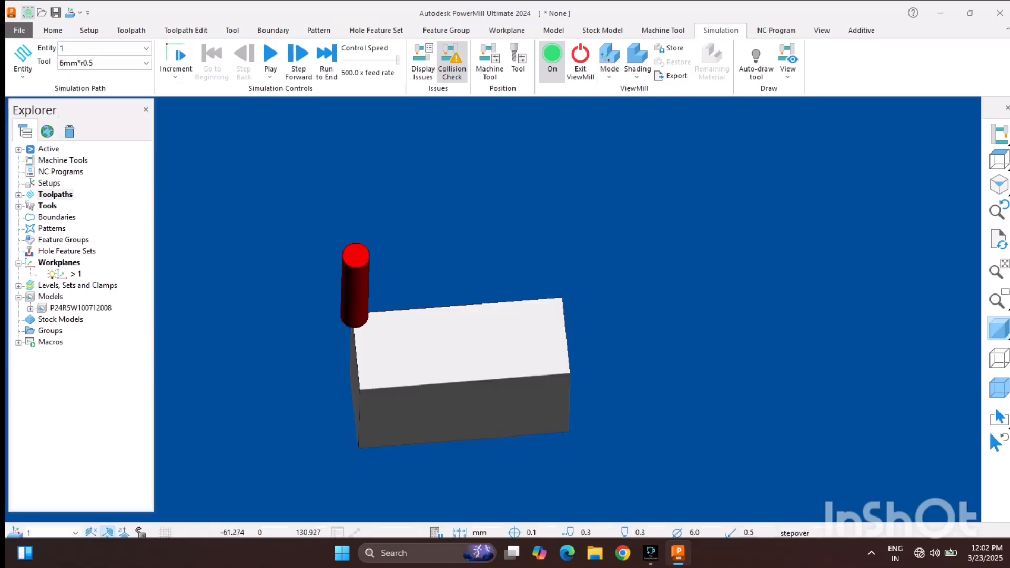
pyautogui.moveTo(397, 60); pyautogui.dragTo(400, 60)
pyautogui.click(270, 54)
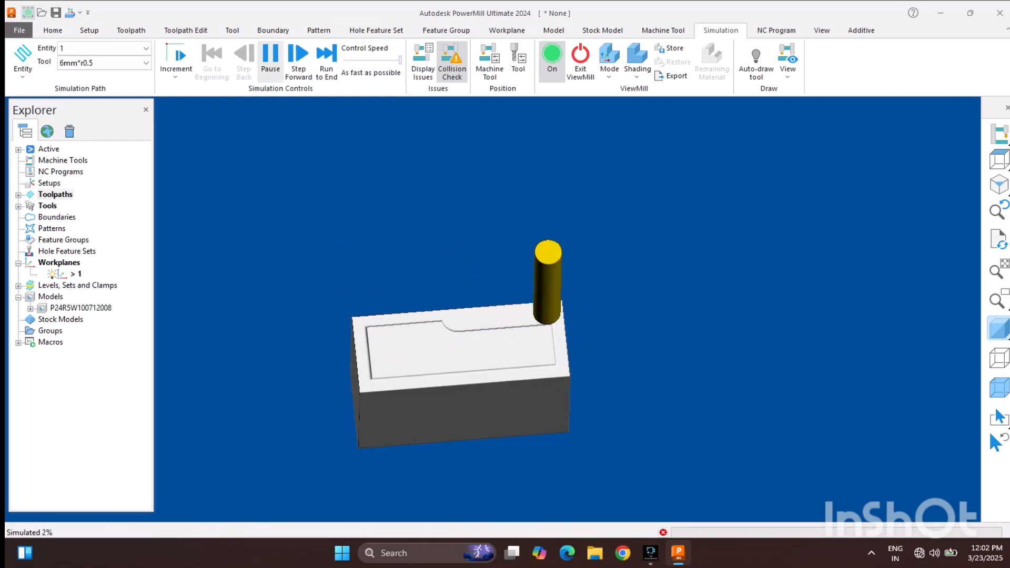
# Set the ViewMill shading to Rainbow and resume the simulation of toolpath 1 through to its end
pyautogui.click(637, 63)
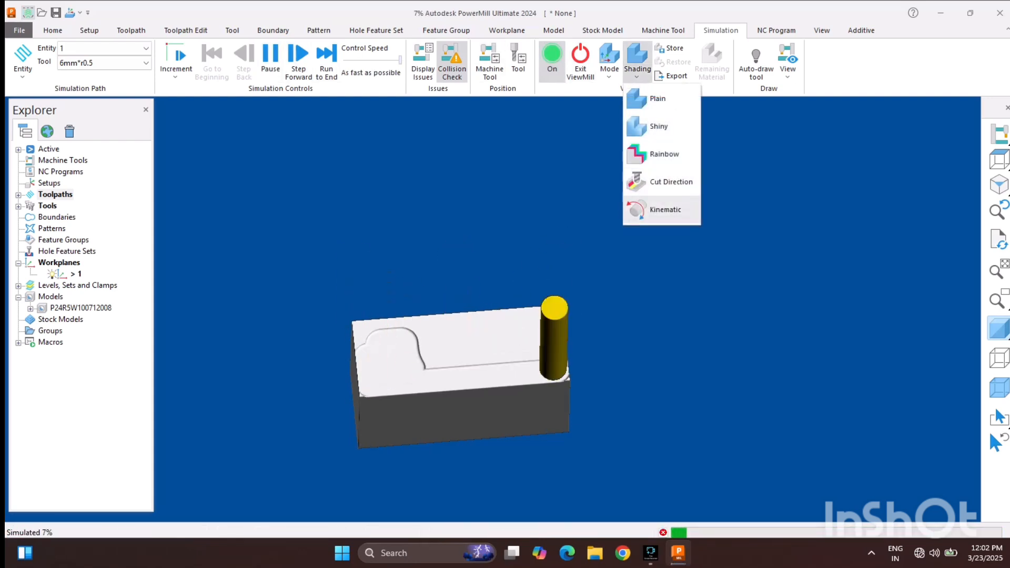
pyautogui.click(664, 153)
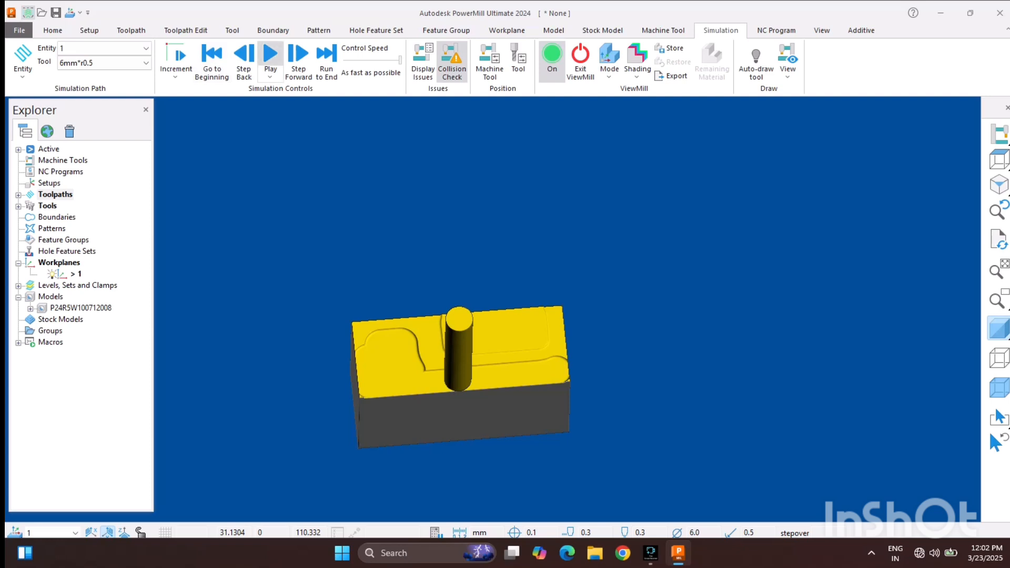
pyautogui.click(270, 55)
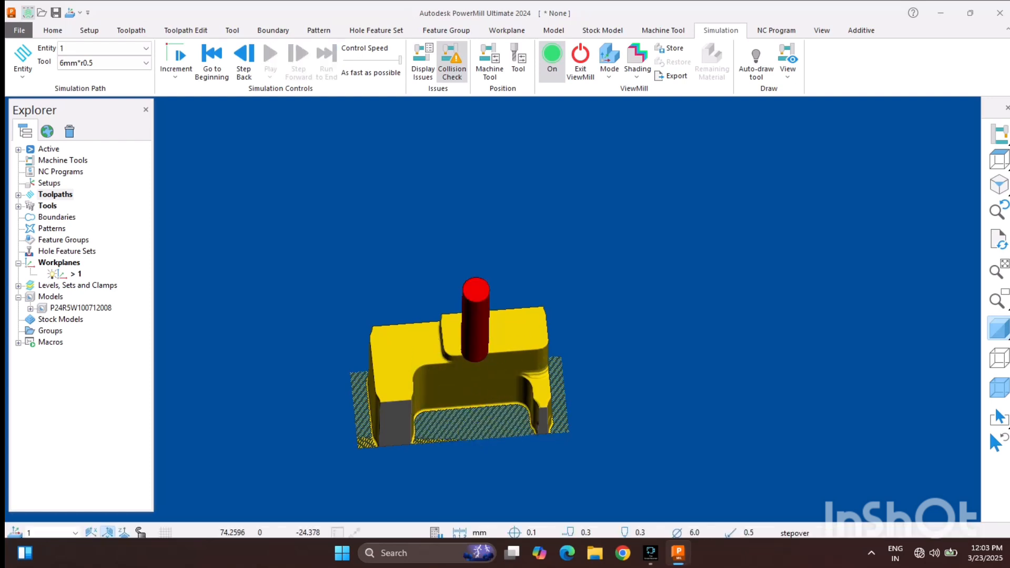
# Set the ViewMill shading to Shiny, then exit ViewMill and return to the model and toolpath view
pyautogui.click(637, 61)
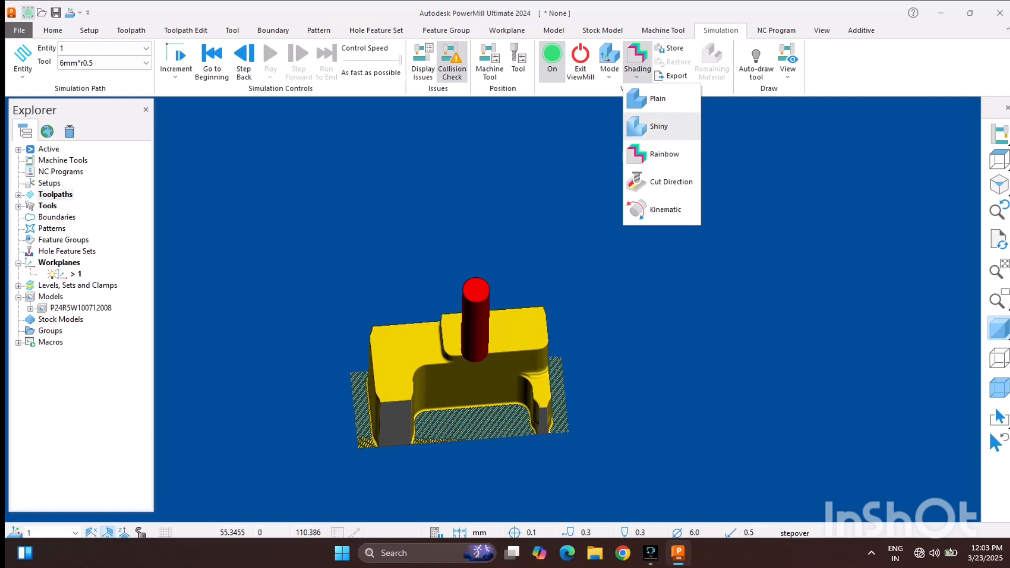
pyautogui.click(659, 126)
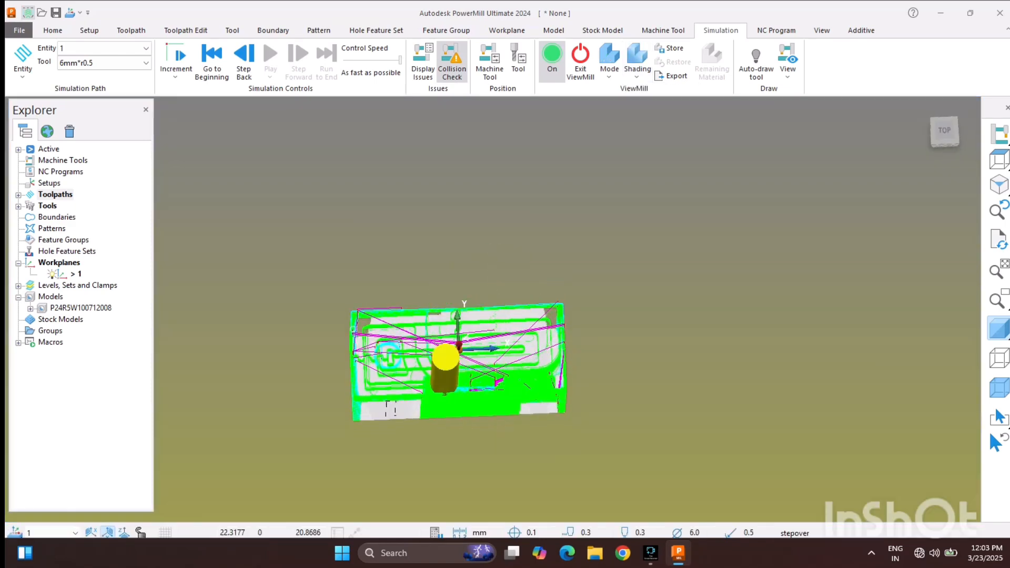
pyautogui.moveTo(505, 358); pyautogui.dragTo(509, 274, button='middle')
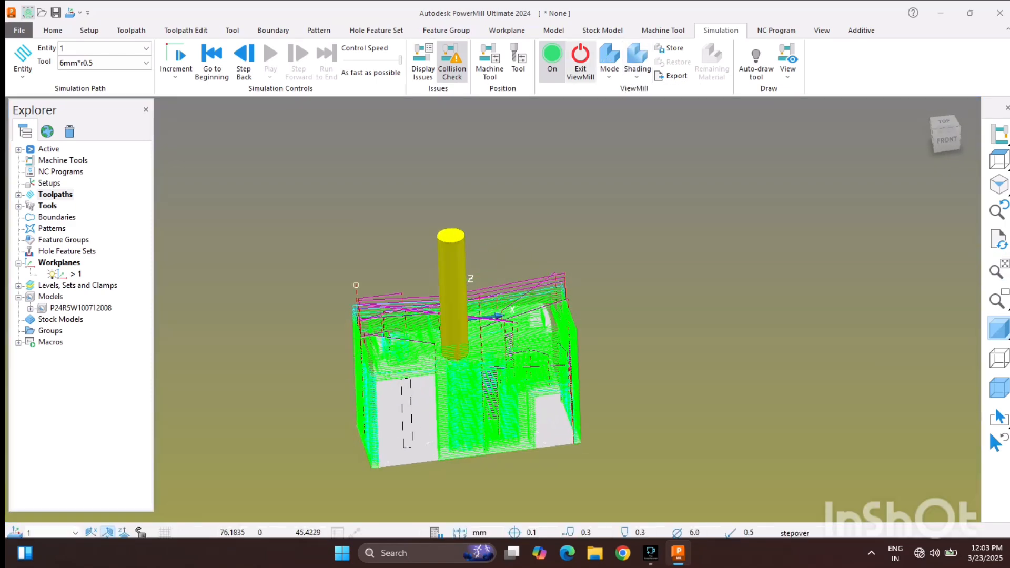
pyautogui.click(580, 60)
pyautogui.click(568, 100)
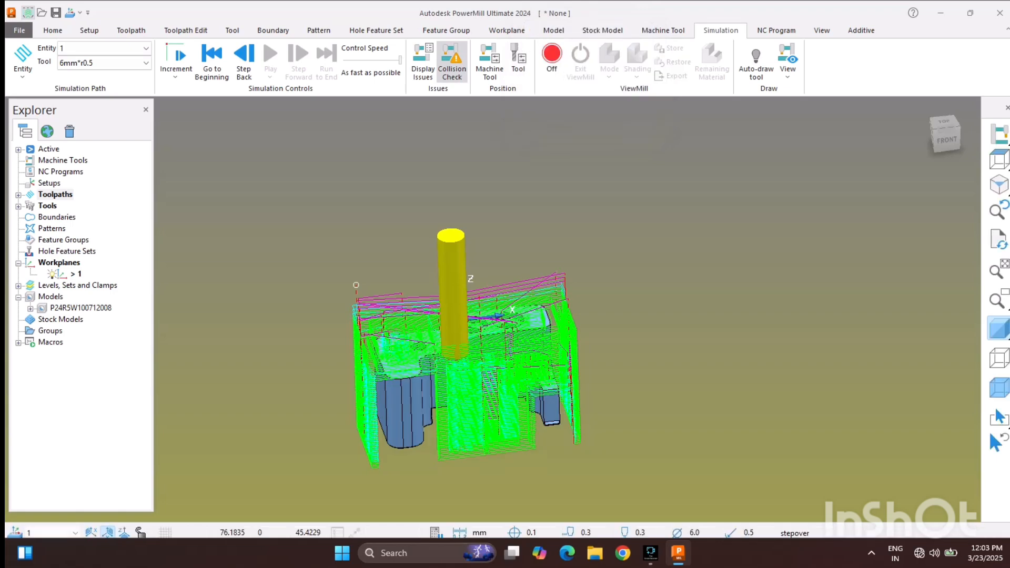
# Open the tool settings of toolpath 1 and make the toolpath editable for recalculation
pyautogui.doubleClick(56, 194)
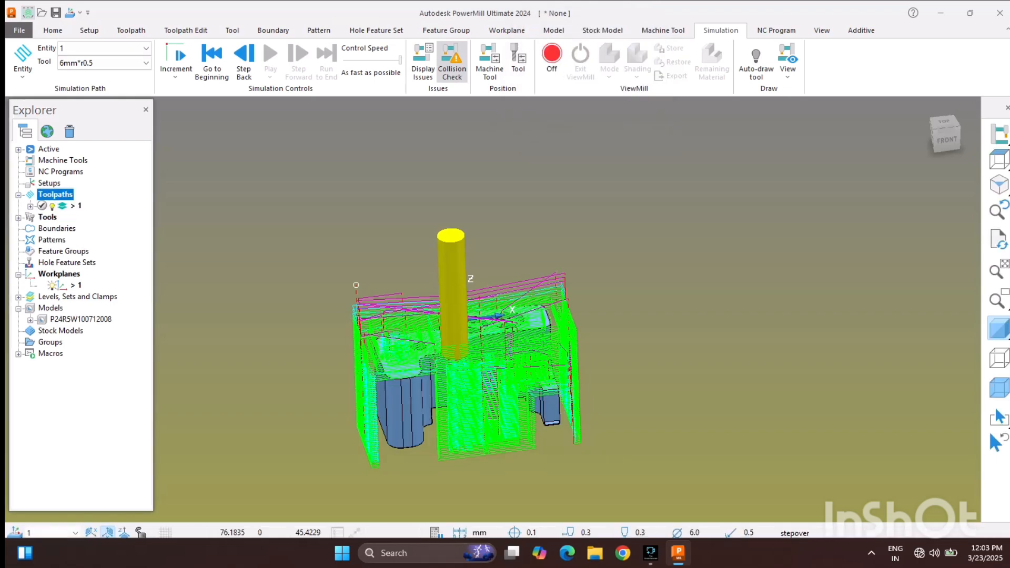
pyautogui.rightClick(74, 206)
pyautogui.click(103, 131)
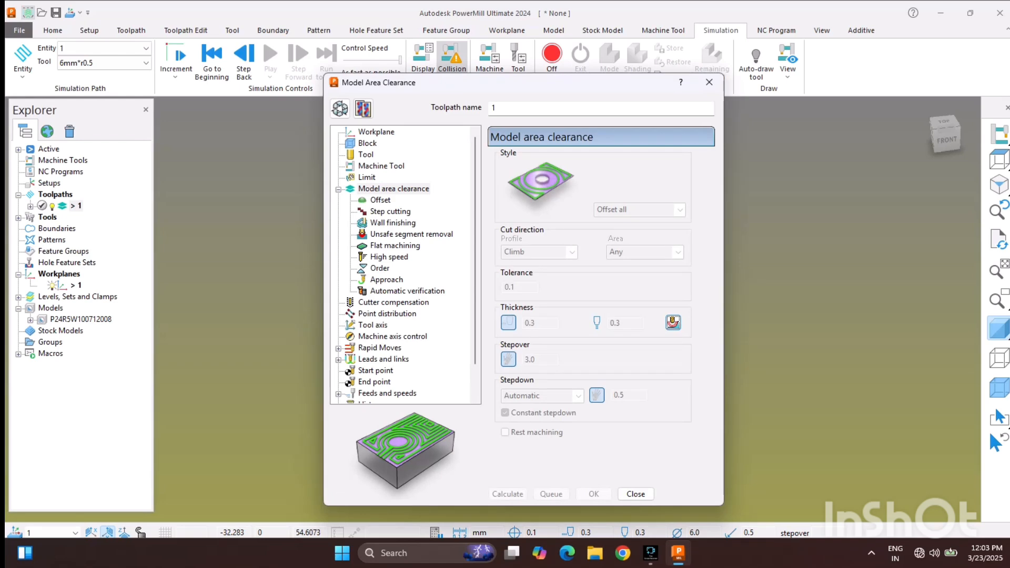
pyautogui.click(366, 154)
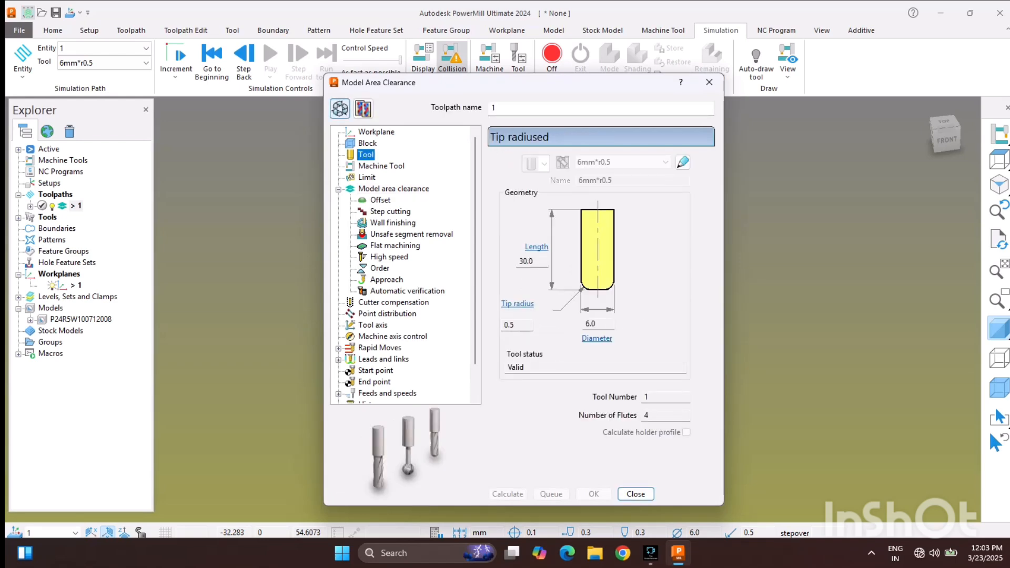
pyautogui.click(339, 108)
# Create a tip radiused tool with diameter 4 and tool number 2 for toolpath 1, then recalculate the toolpath and close its settings
pyautogui.click(544, 164)
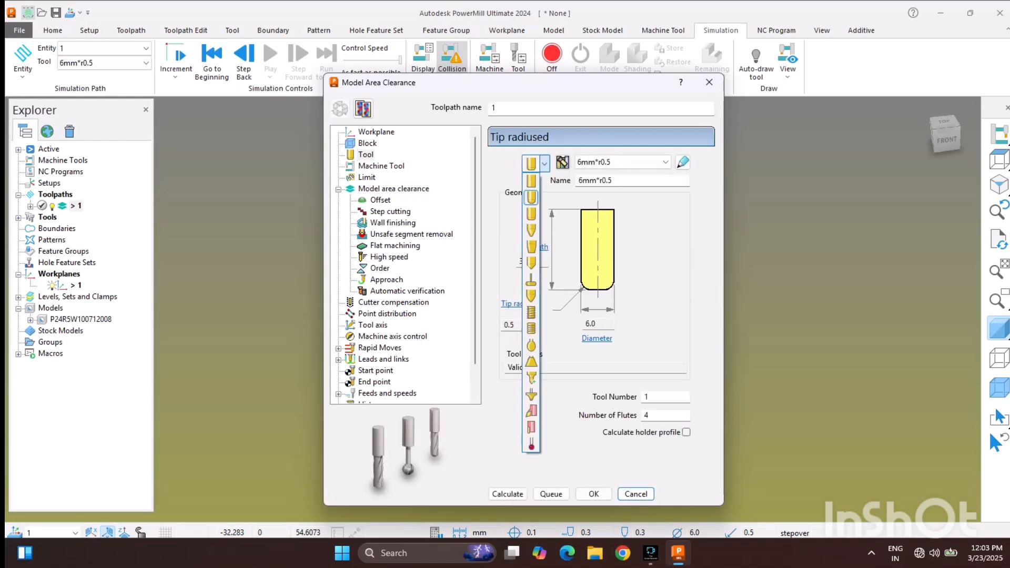
pyautogui.click(531, 230)
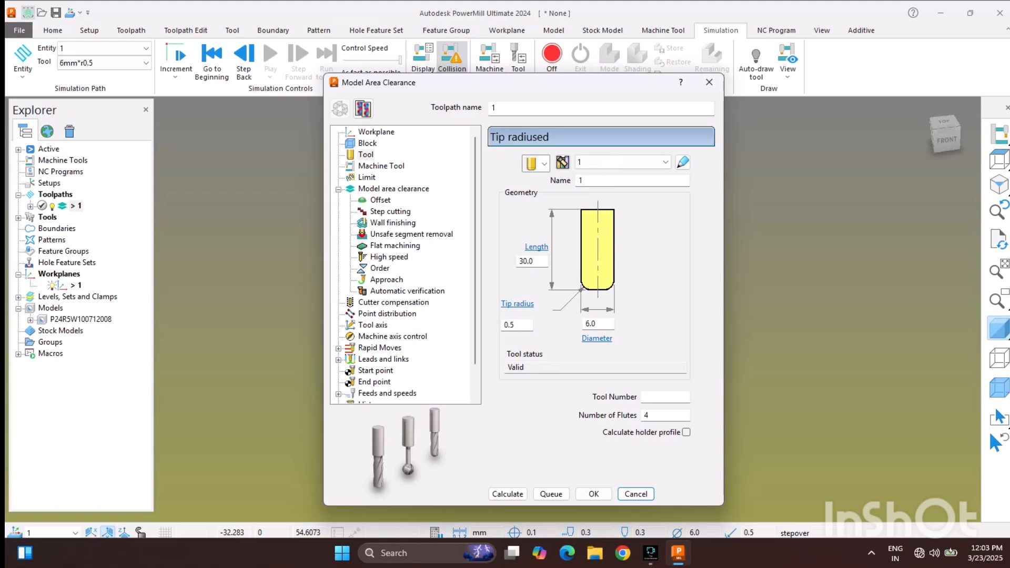
pyautogui.press('Return')
pyautogui.write('2')
pyautogui.press('Return')
pyautogui.click(508, 494)
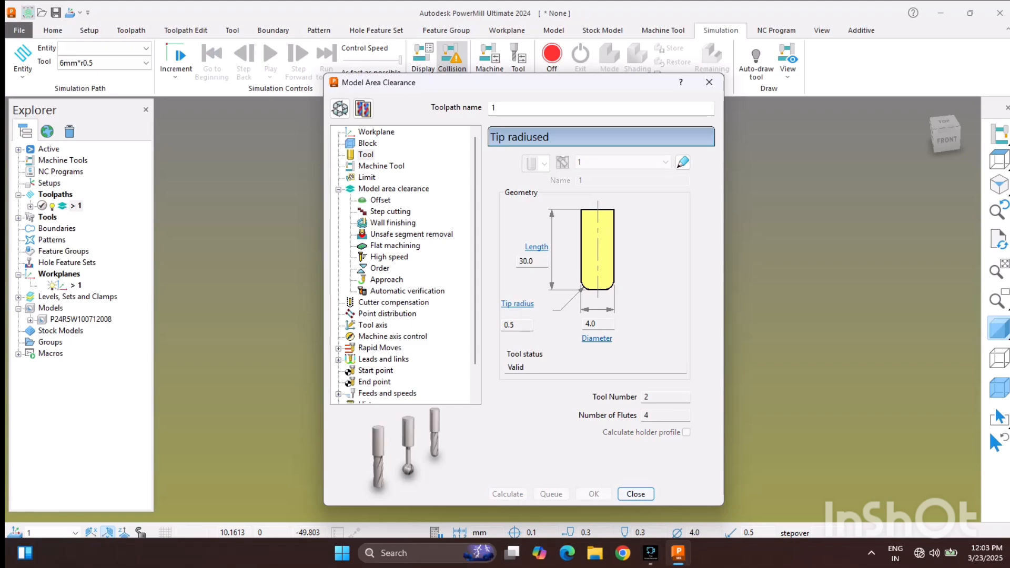
pyautogui.click(635, 494)
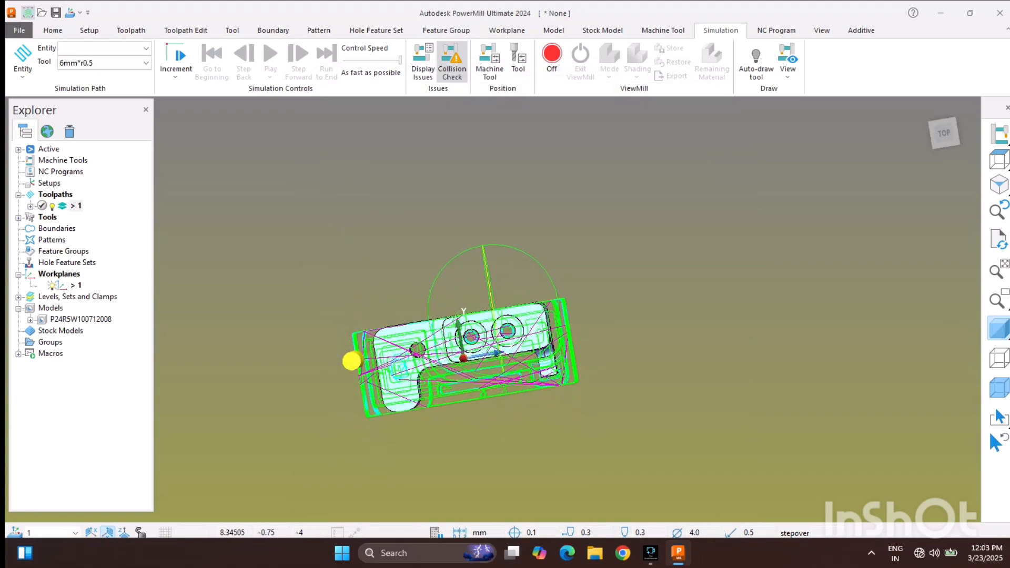
pyautogui.moveTo(493, 337); pyautogui.dragTo(481, 305, button='middle')
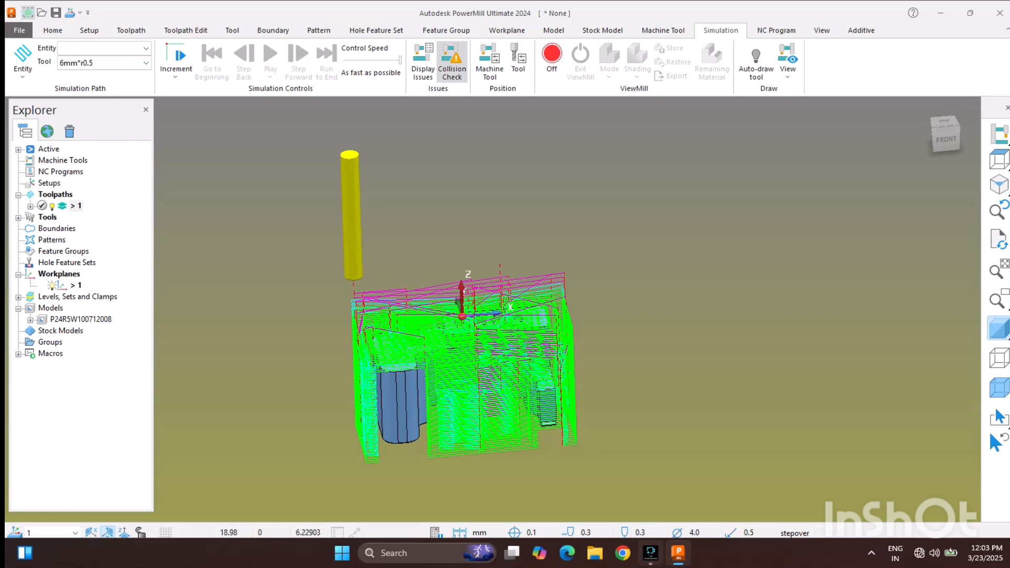
pyautogui.click(651, 553)
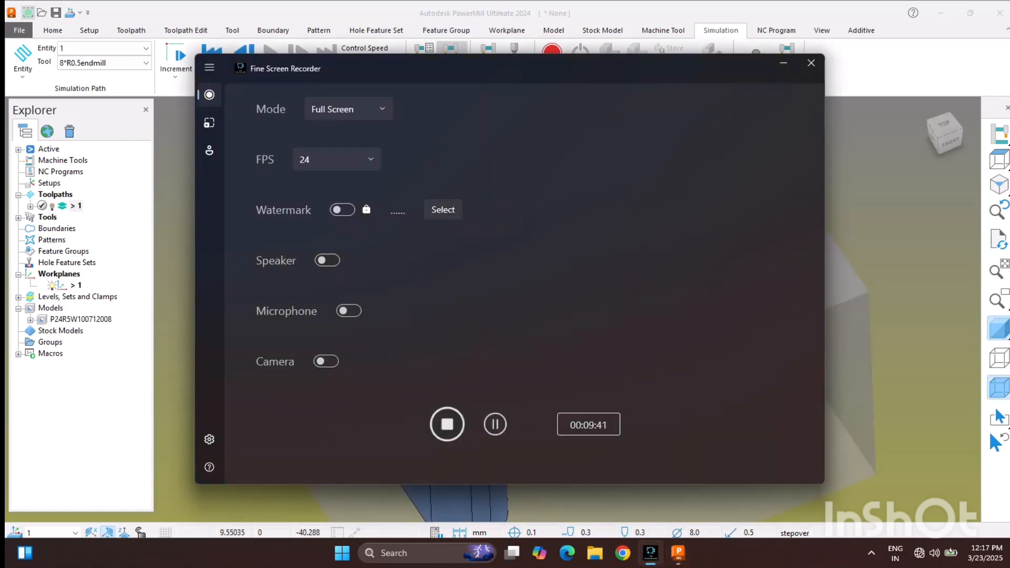
pyautogui.click(783, 63)
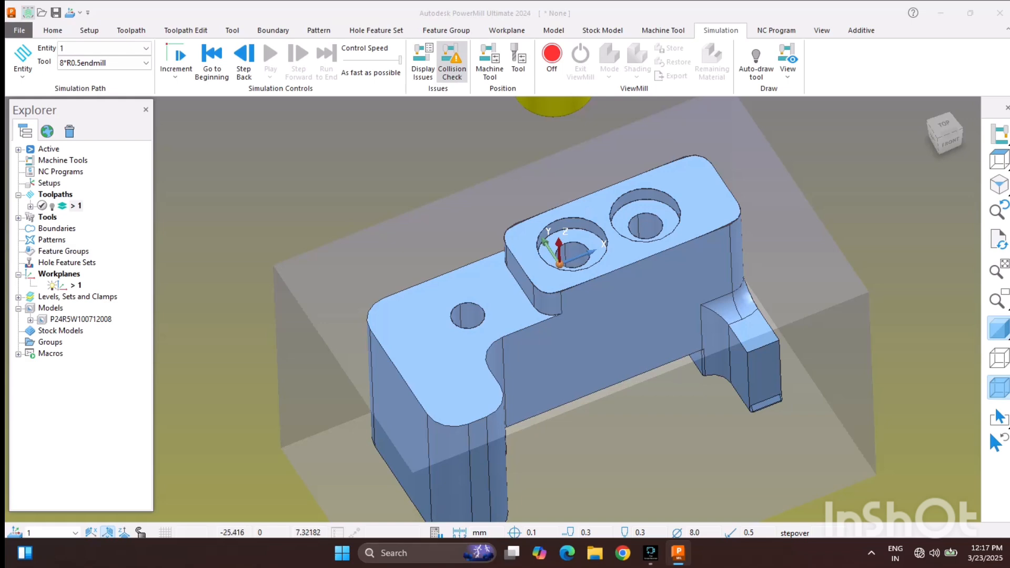
# Select the whole part model and create a new hole feature set
pyautogui.click(486, 302)
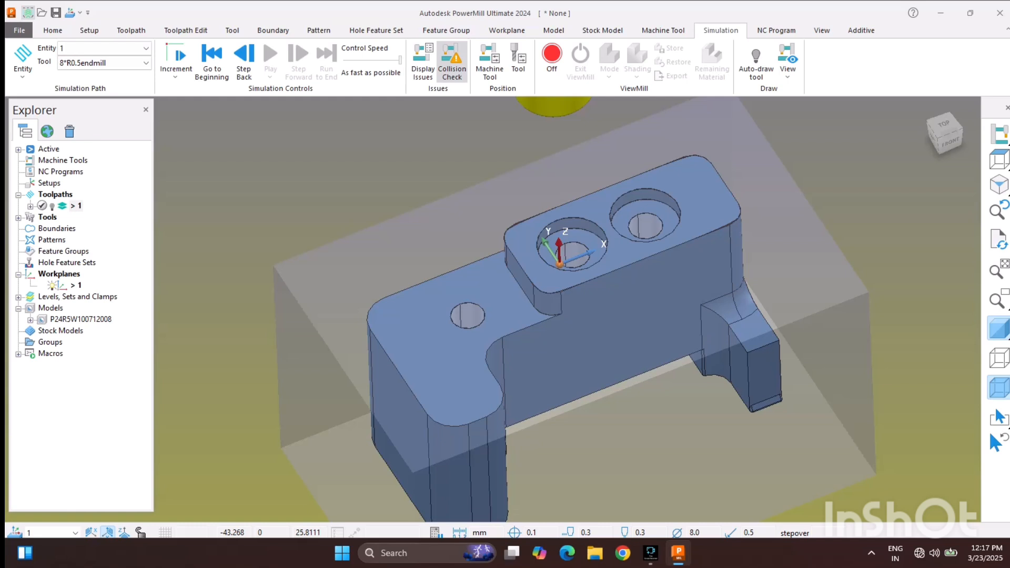
pyautogui.rightClick(65, 263)
pyautogui.click(127, 295)
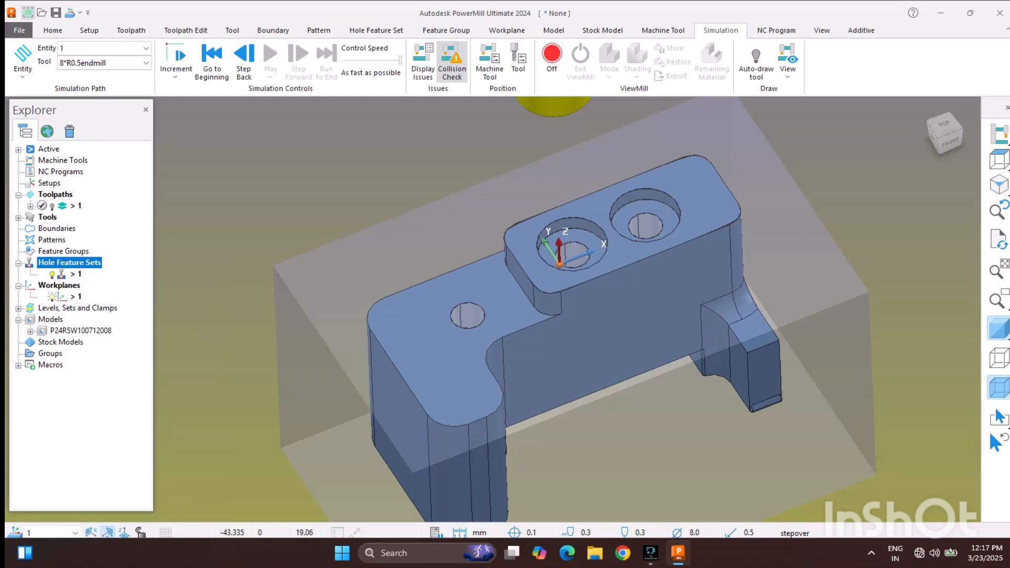
# Create compound holes in the hole feature set from the model, finding holes in both directions along the active workplane
pyautogui.rightClick(64, 274)
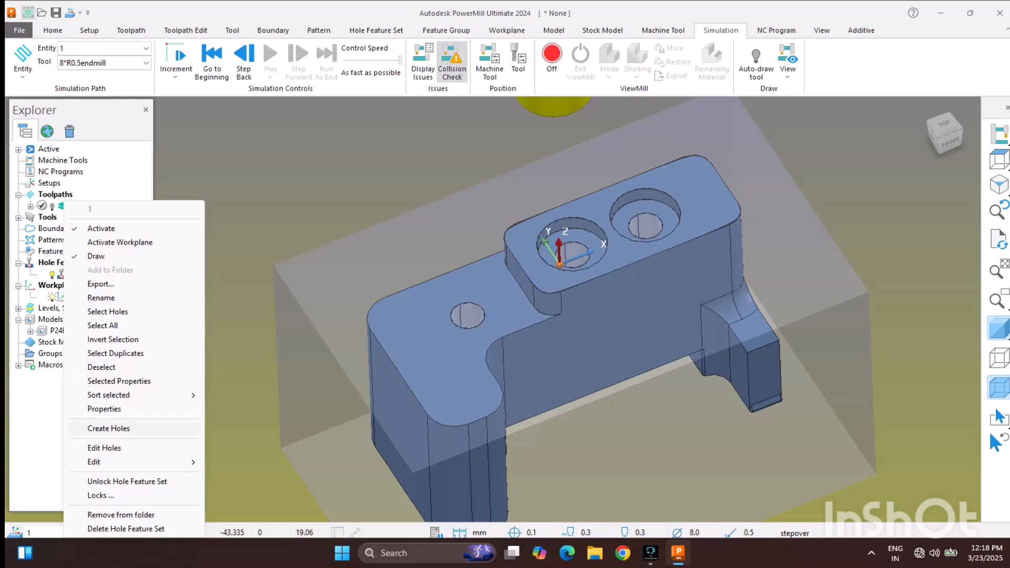
pyautogui.click(108, 428)
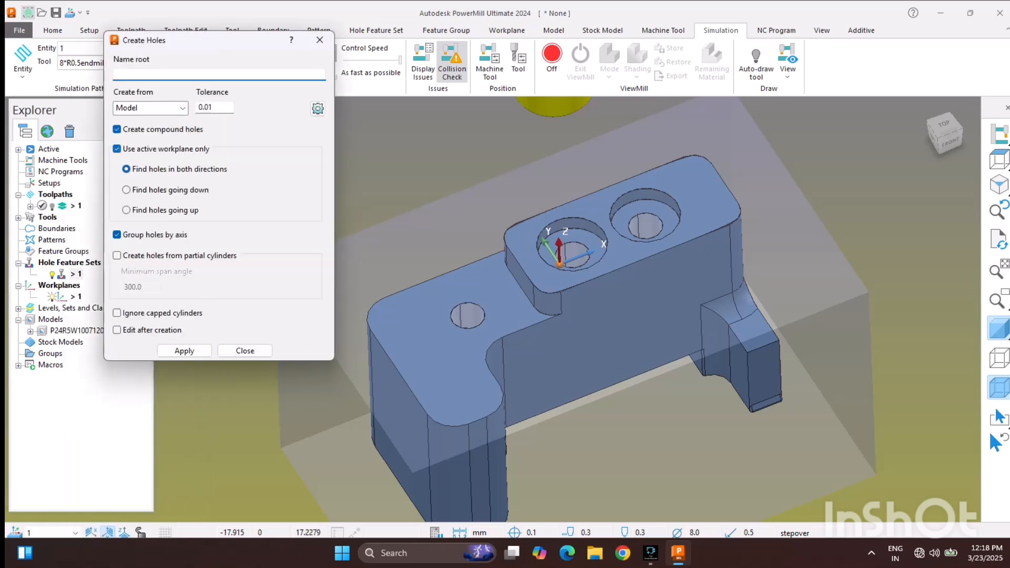
pyautogui.click(126, 169)
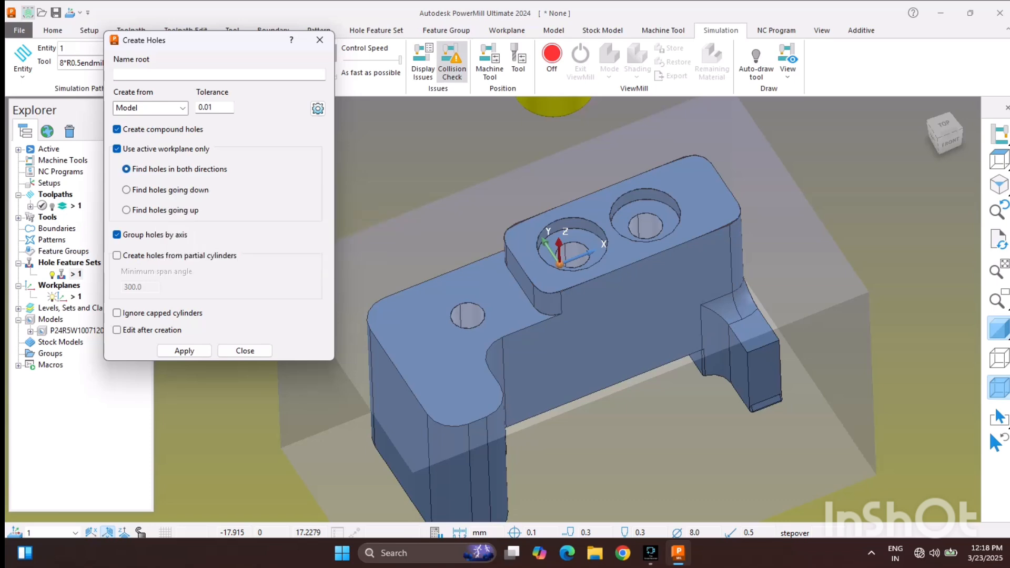
pyautogui.click(184, 351)
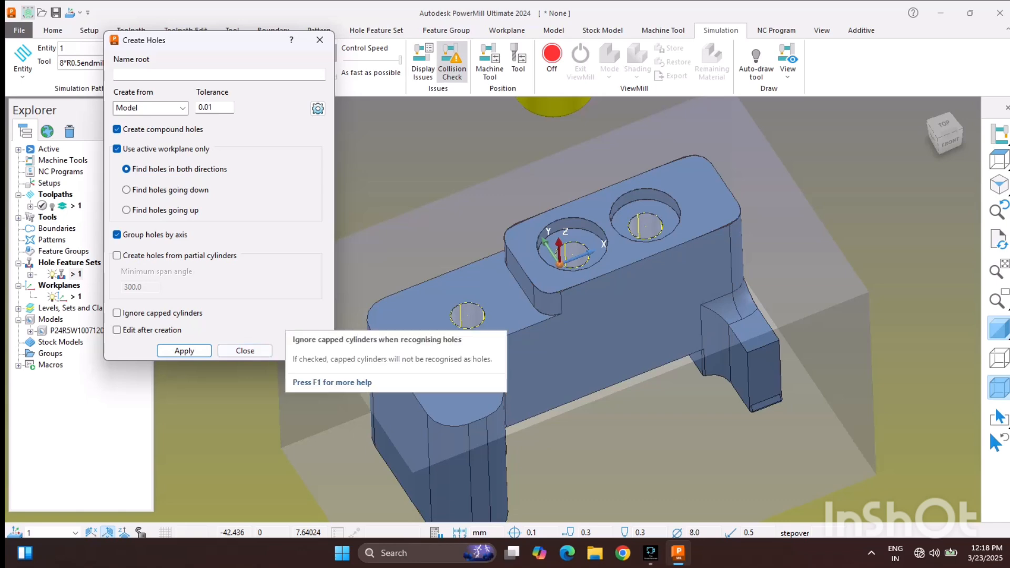
pyautogui.click(244, 350)
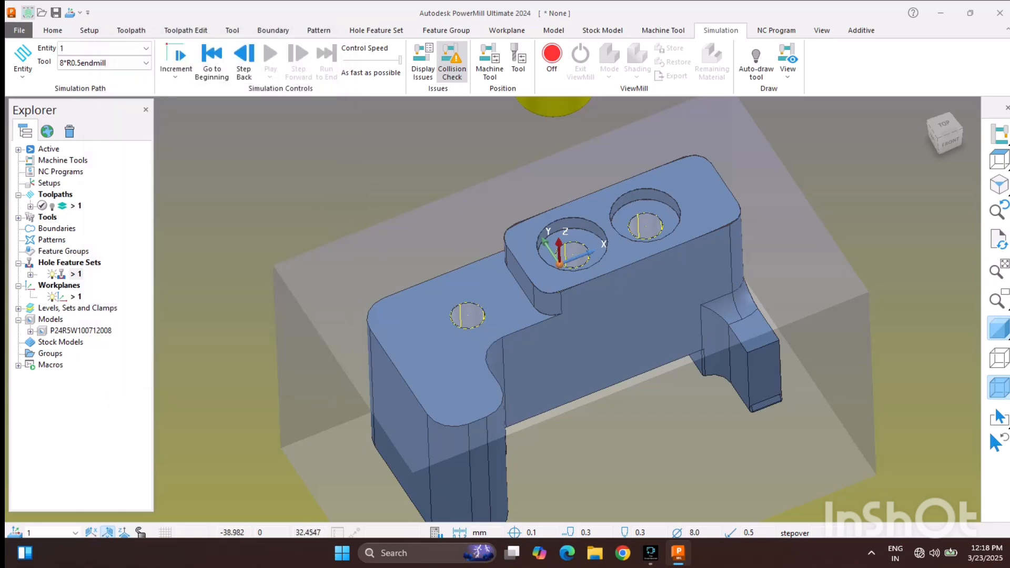
# Create a new toolpath using the Deep Drill strategy from the Drilling category
pyautogui.rightClick(57, 194)
pyautogui.click(105, 227)
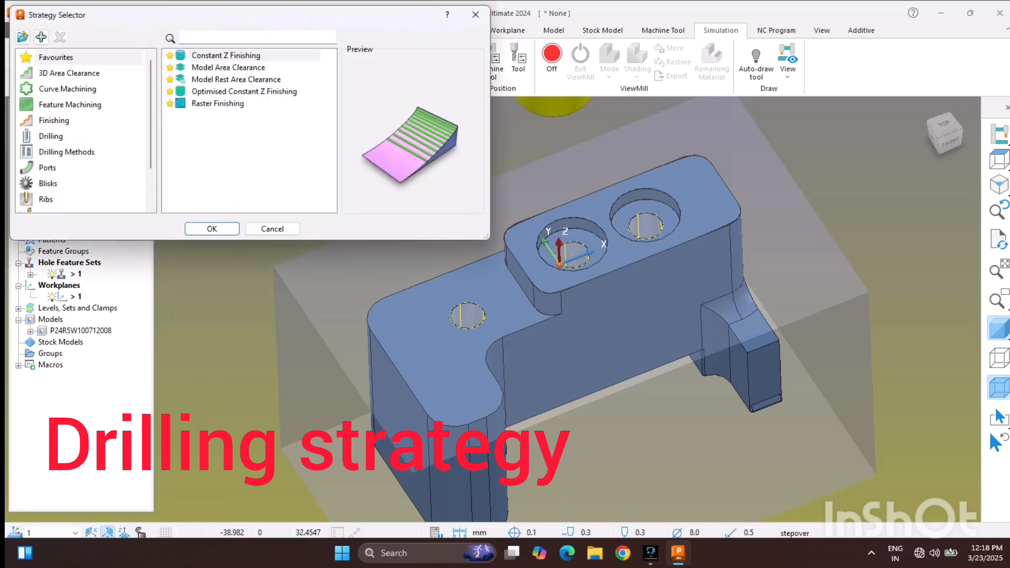
pyautogui.click(51, 136)
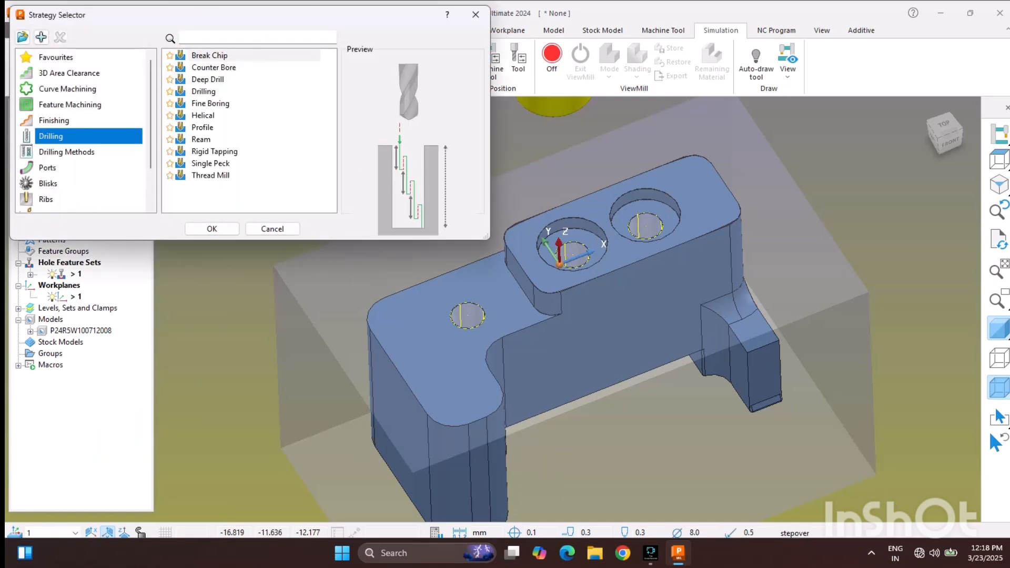
pyautogui.doubleClick(208, 79)
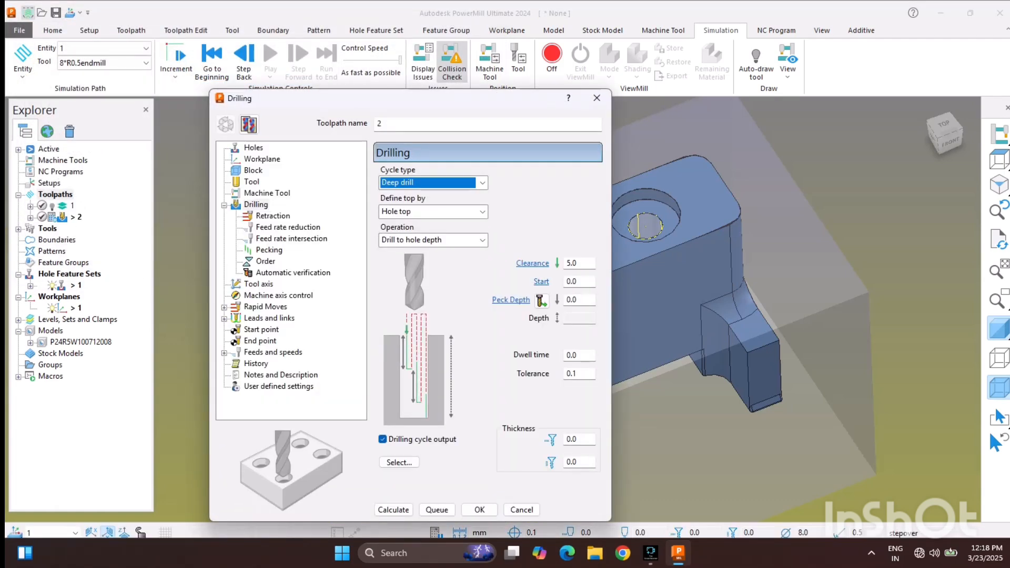
# Create an off centre tipped radius tool for toolpath 2 with diameter 3.4, tool number 2 and one flute
pyautogui.click(252, 182)
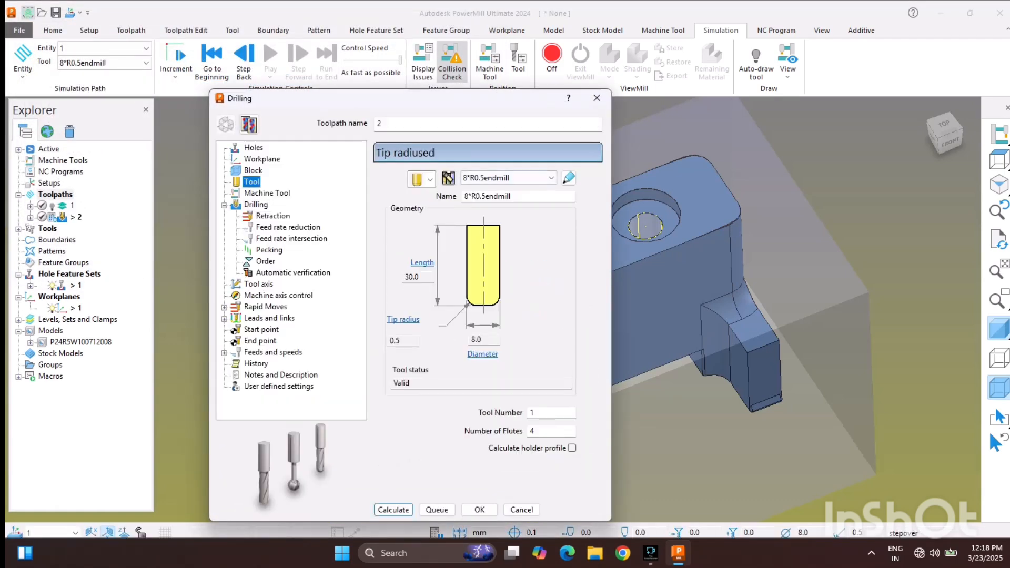
pyautogui.click(431, 179)
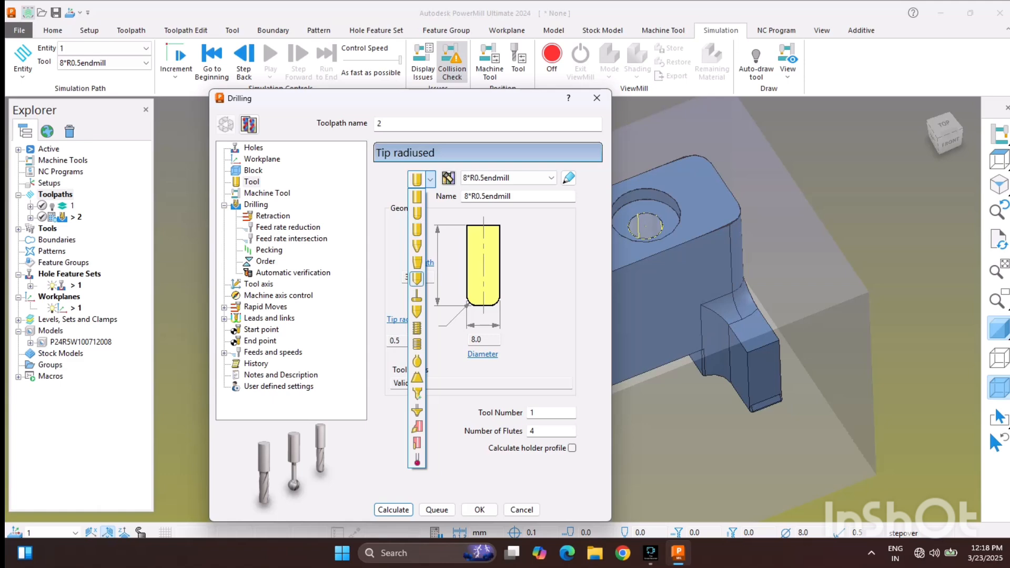
pyautogui.click(417, 295)
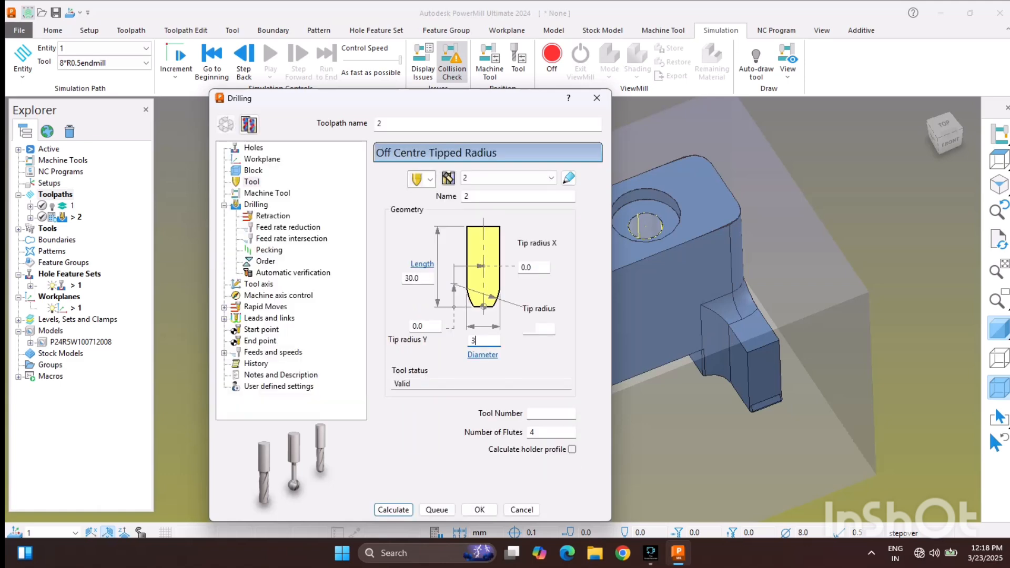
pyautogui.write('3.4')
pyautogui.press('Return')
pyautogui.click(552, 413)
pyautogui.press('Tab')
pyautogui.press('BackSpace')
# Set the deep drill cycle's start to 0.2 and peck depth to 0.5, with partial retraction
pyautogui.click(256, 205)
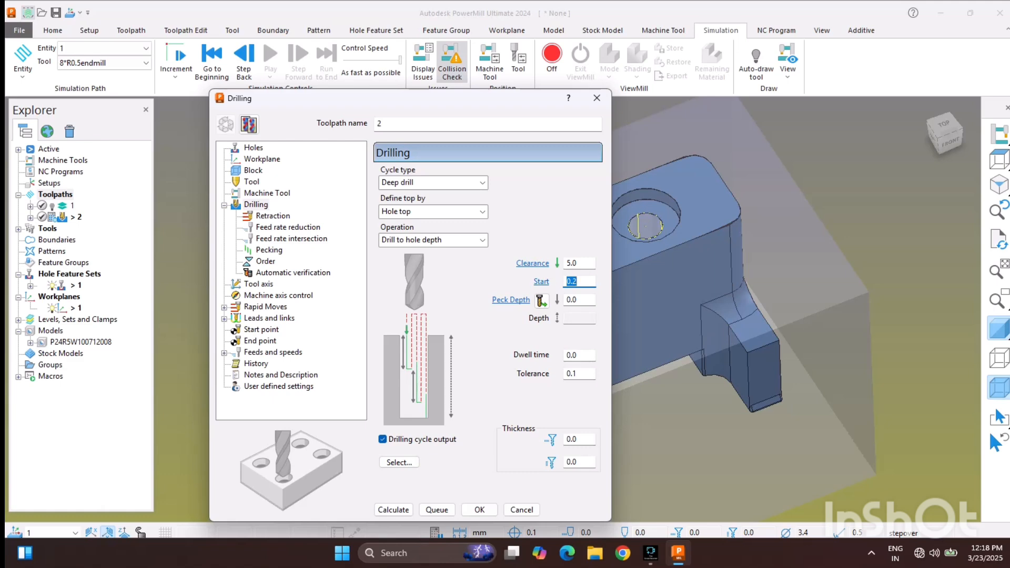
pyautogui.click(579, 300)
pyautogui.press('Return')
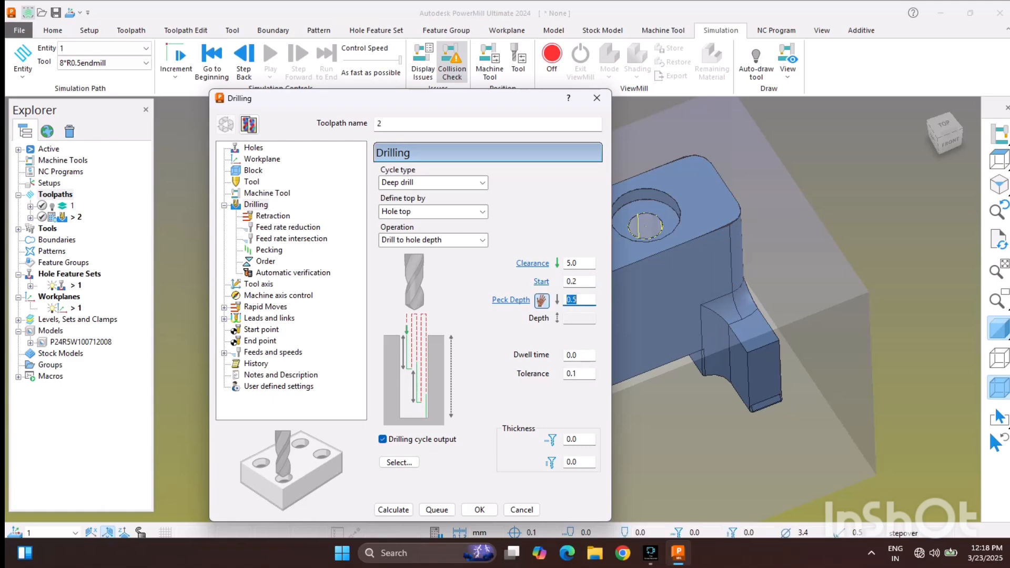
pyautogui.click(273, 216)
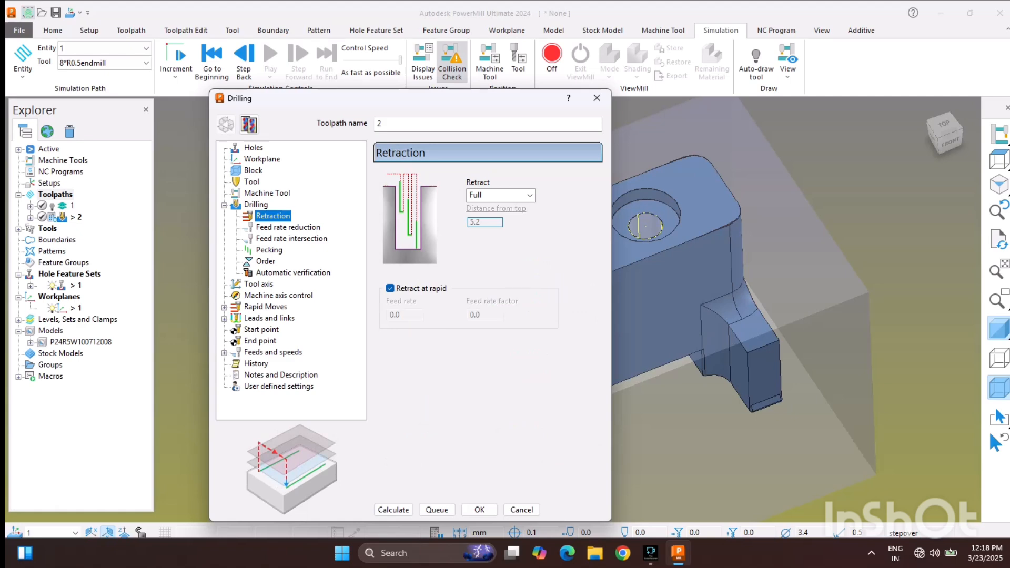
pyautogui.click(529, 195)
pyautogui.click(485, 218)
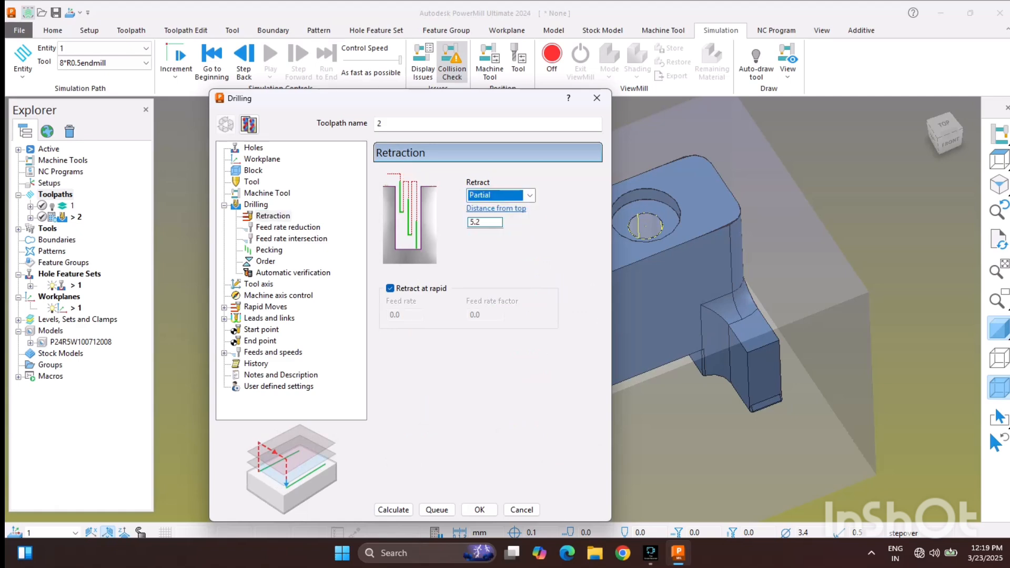
# Calculate the drilling rapid move heights from block and model, then calculate toolpath 2 and close its settings
pyautogui.click(265, 307)
pyautogui.click(548, 455)
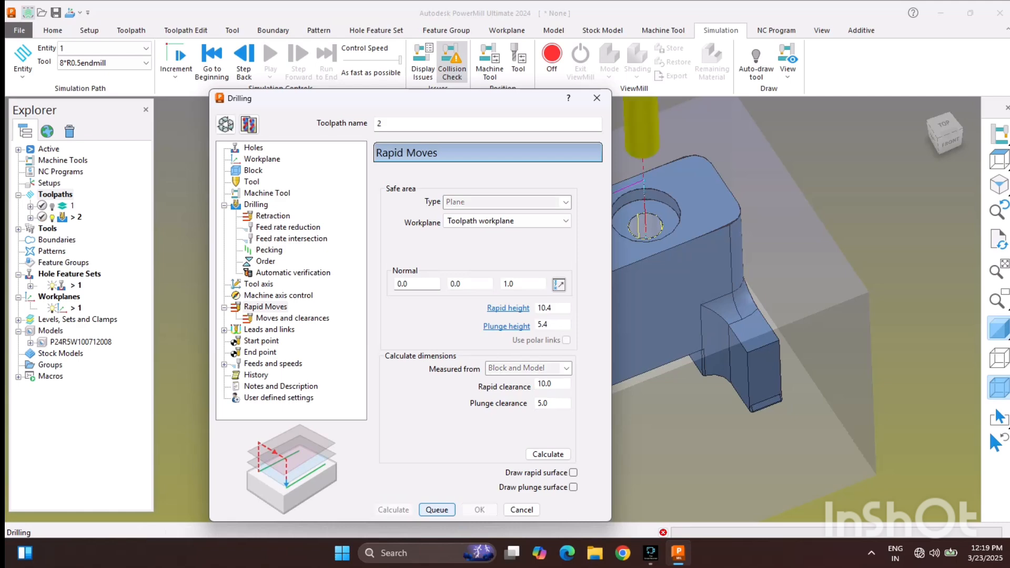
pyautogui.click(522, 509)
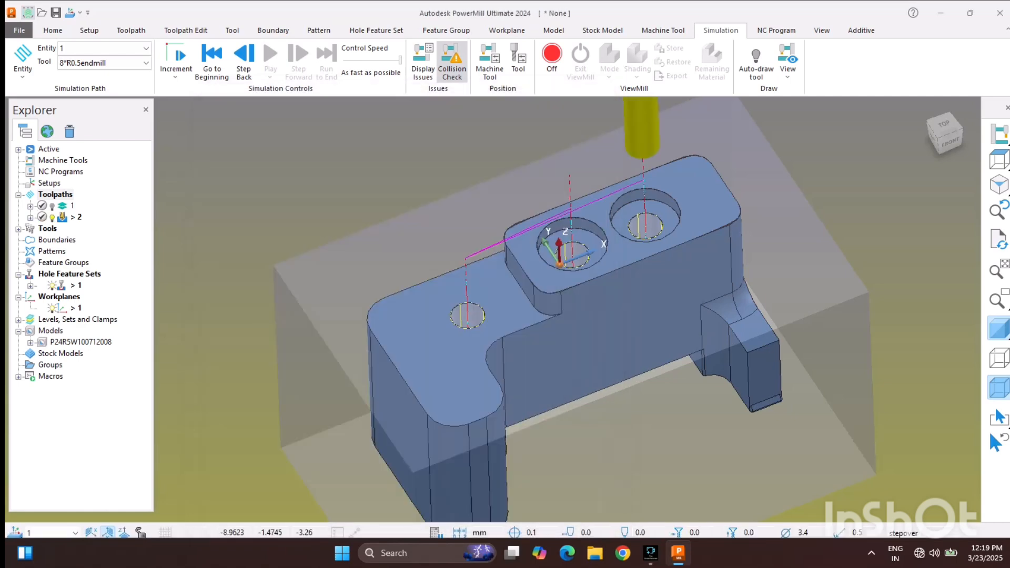
pyautogui.moveTo(526, 287); pyautogui.dragTo(525, 282, button='middle')
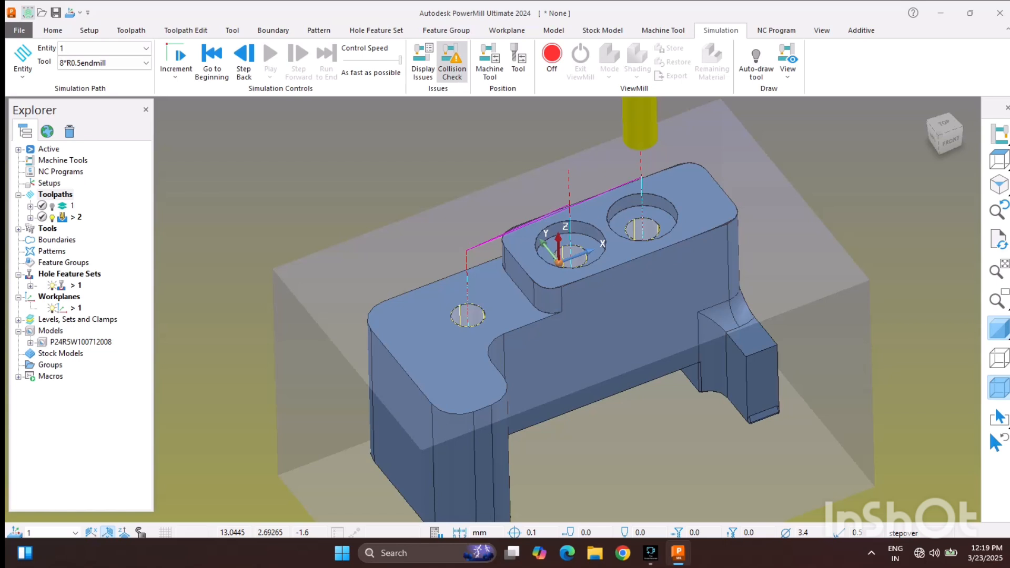
# Create a user-defined boundary and trace a composite curve along the top edge of the counterbore farther from the workplane origin
pyautogui.click(661, 214)
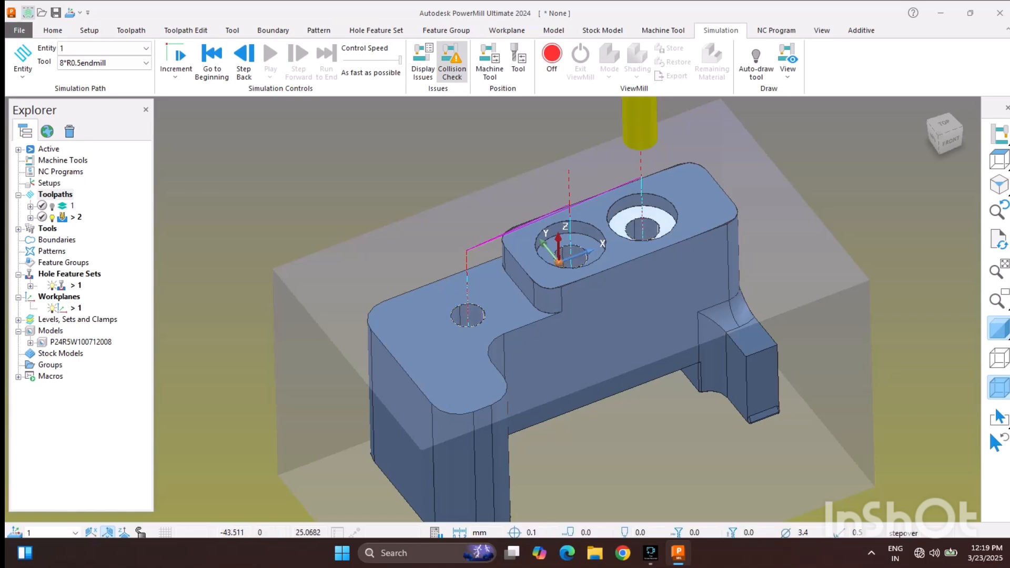
pyautogui.rightClick(57, 240)
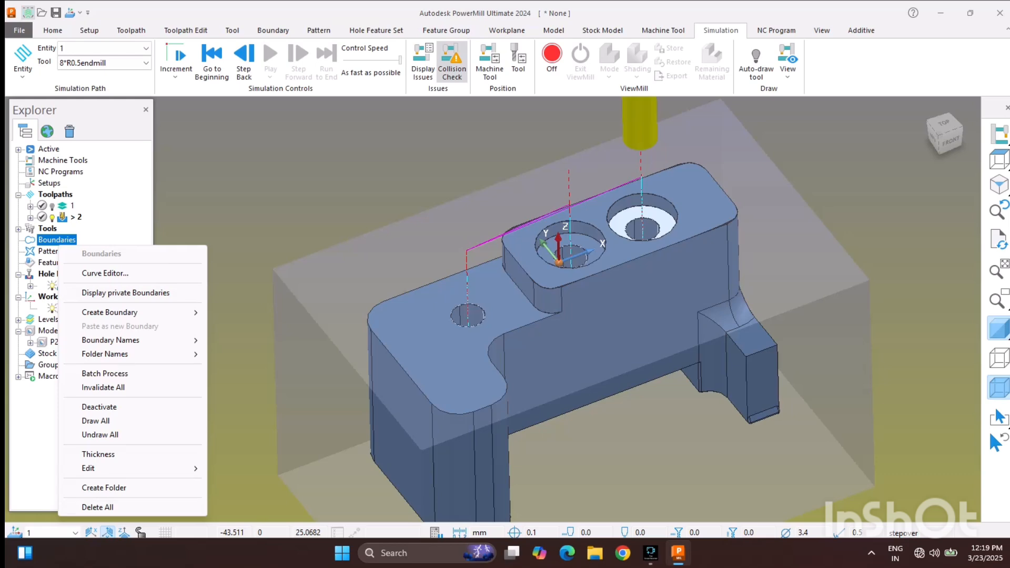
pyautogui.moveTo(109, 312)
pyautogui.click(252, 452)
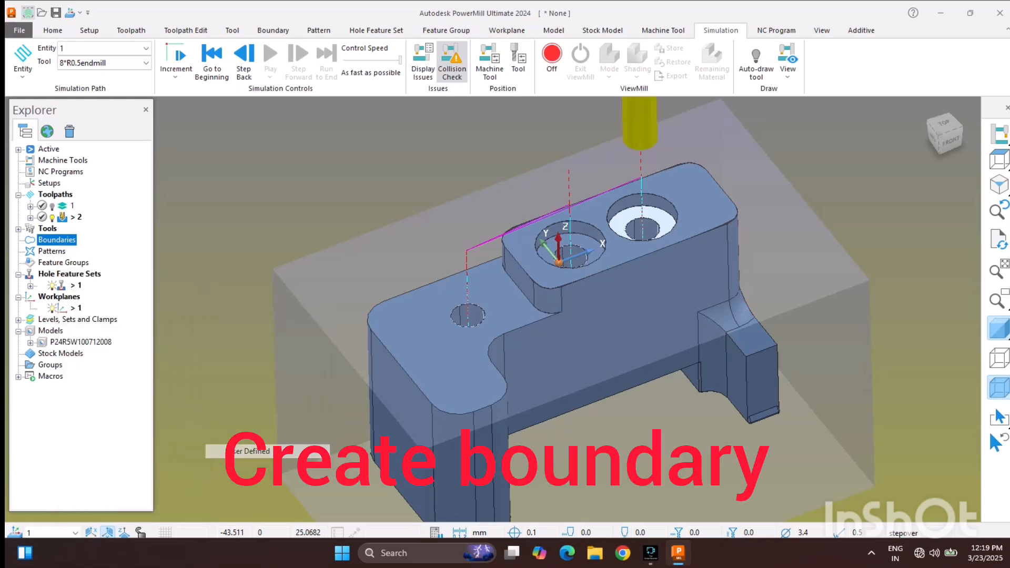
pyautogui.click(363, 319)
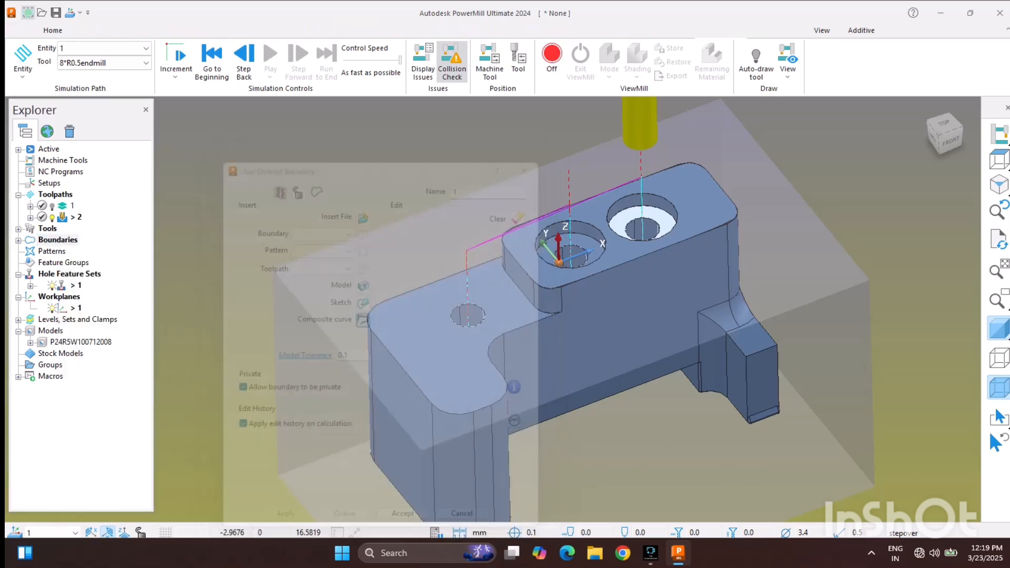
pyautogui.scroll(10, 663, 211)
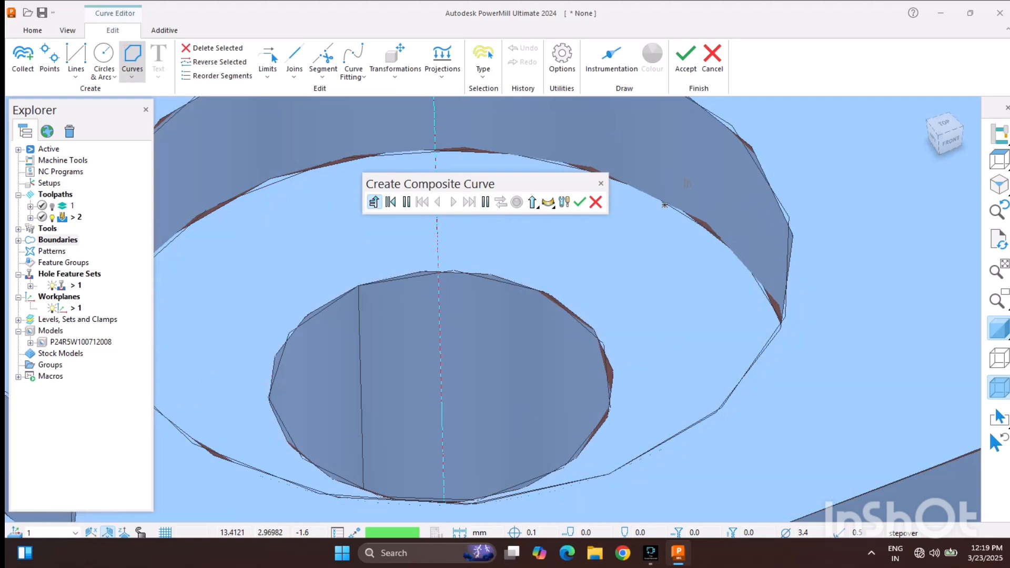
pyautogui.click(608, 474)
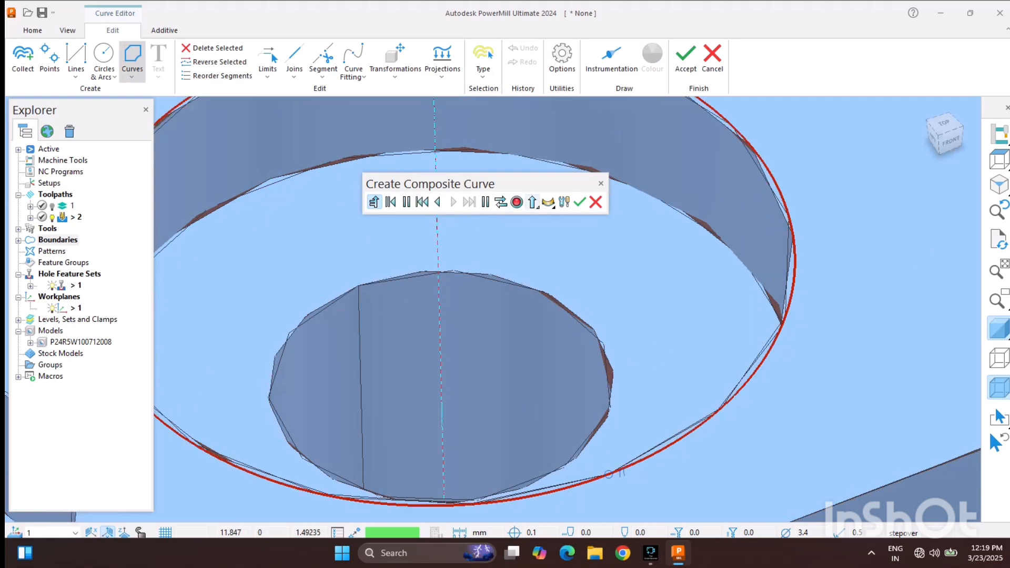
pyautogui.scroll(-6, 608, 474)
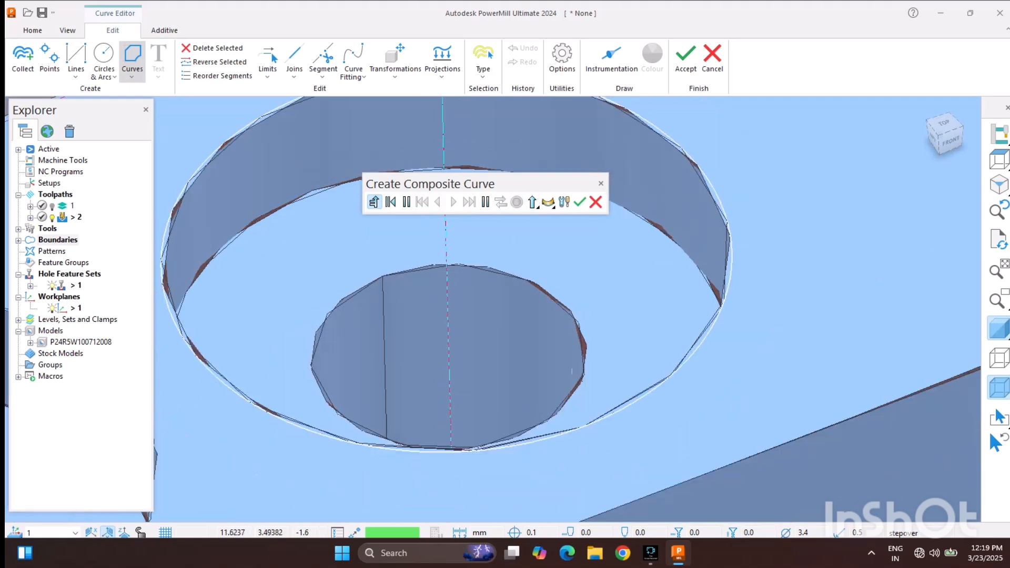
# Add a composite curve along the bottom edge of the counterbore at the workplane origin and accept the boundary
pyautogui.scroll(4, 299, 300)
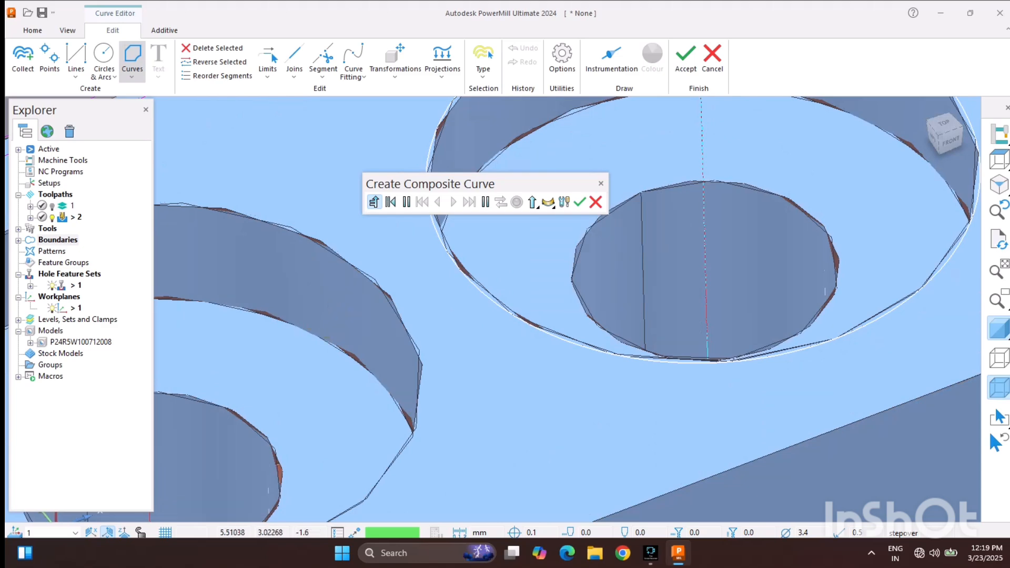
pyautogui.scroll(5, 327, 338)
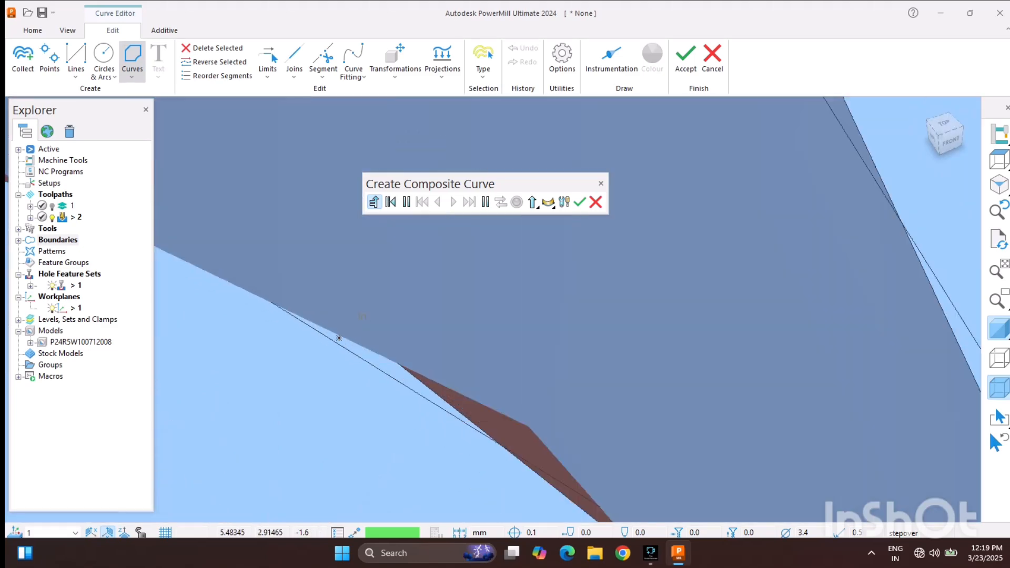
pyautogui.click(271, 300)
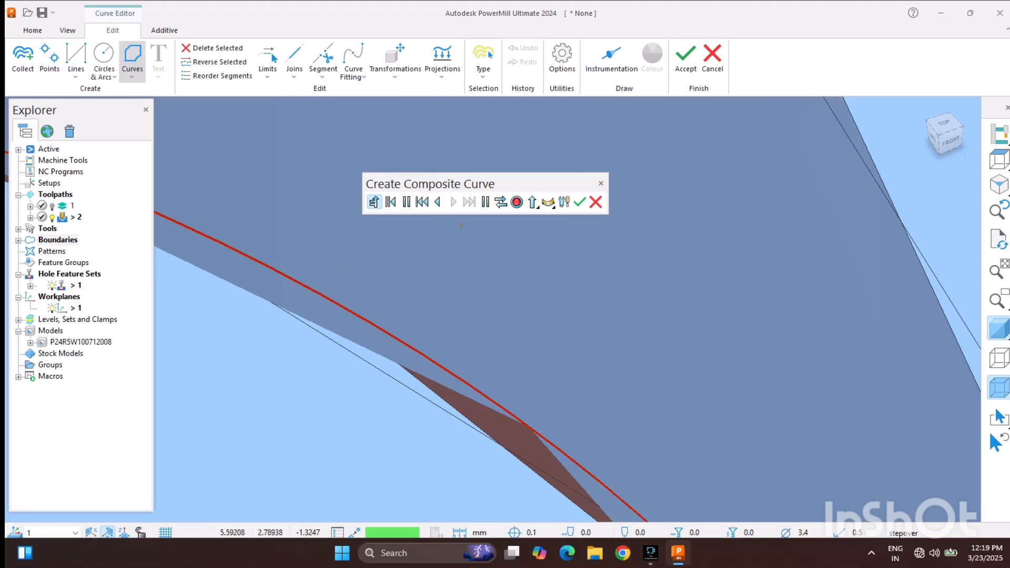
pyautogui.click(529, 427)
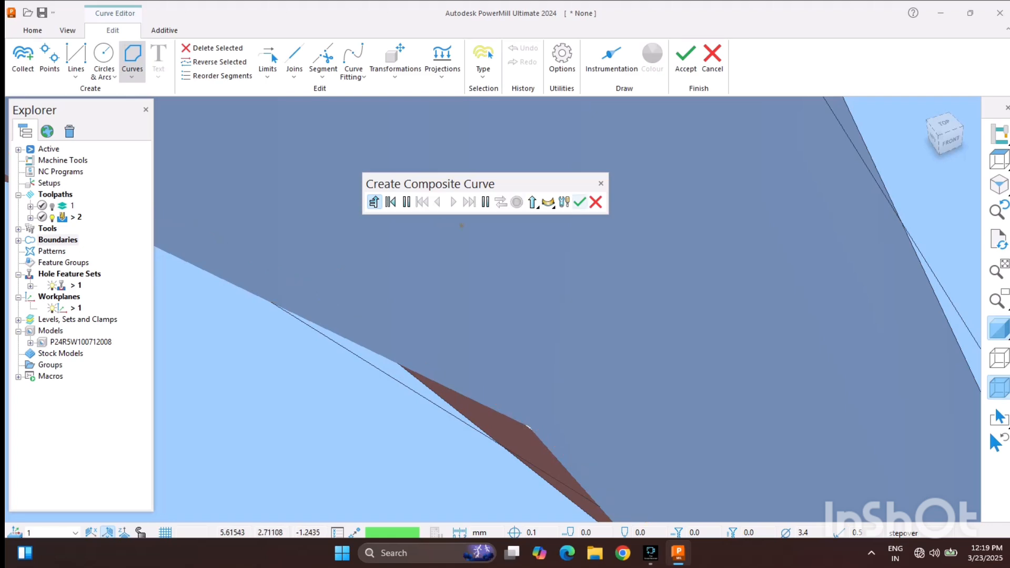
pyautogui.click(579, 202)
pyautogui.scroll(-5, 567, 309)
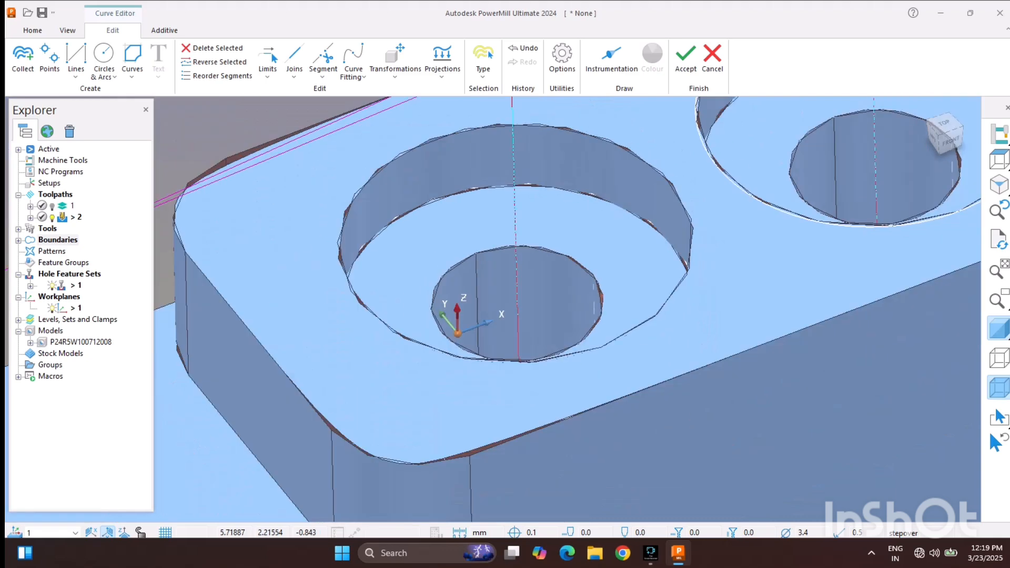
pyautogui.click(685, 57)
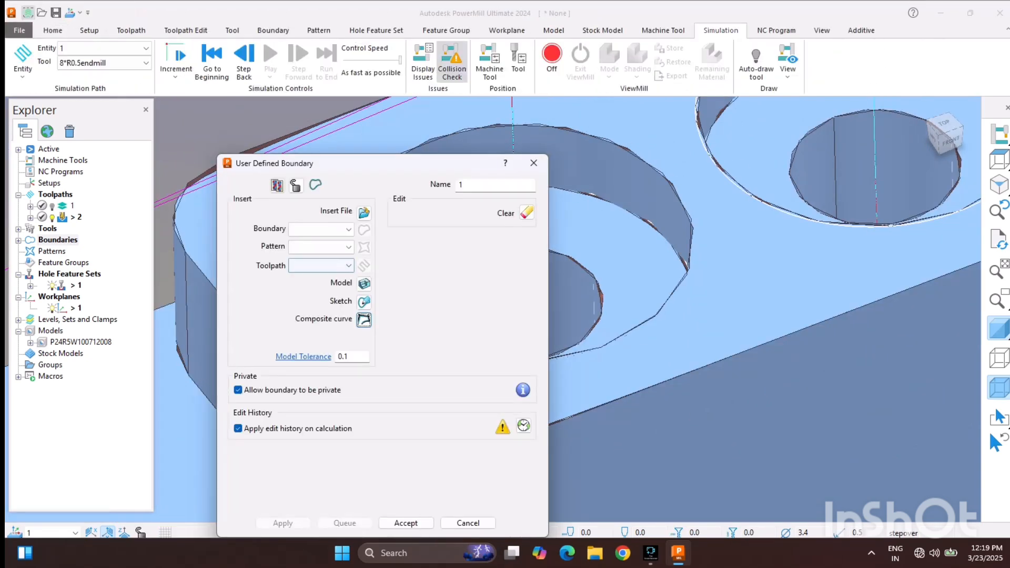
pyautogui.click(406, 523)
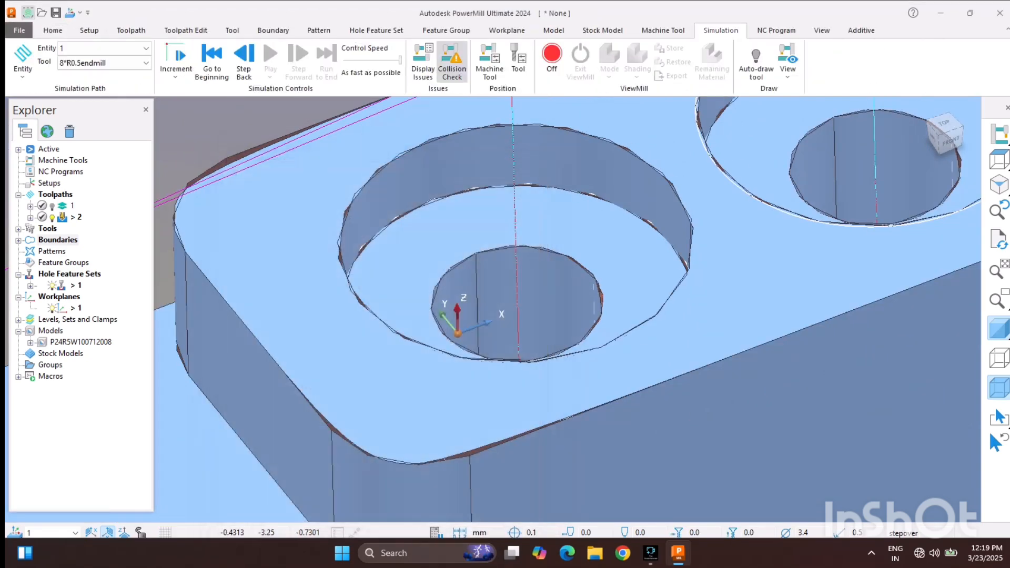
# Create a new toolpath using the Model Area Clearance strategy from the 3D Area Clearance category
pyautogui.scroll(6, 595, 321)
pyautogui.scroll(-8, 595, 321)
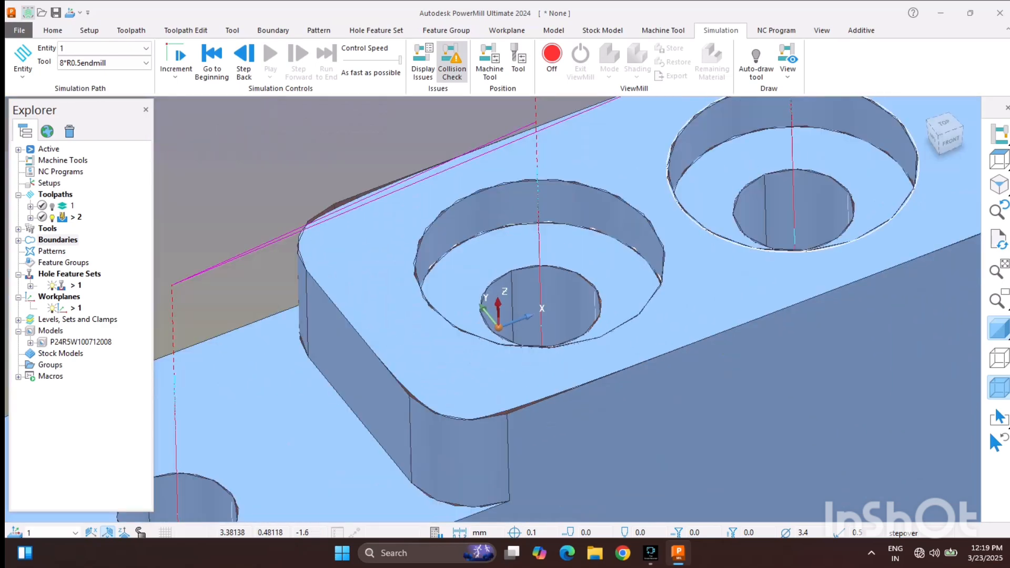
pyautogui.scroll(-3, 595, 321)
pyautogui.scroll(1, 688, 254)
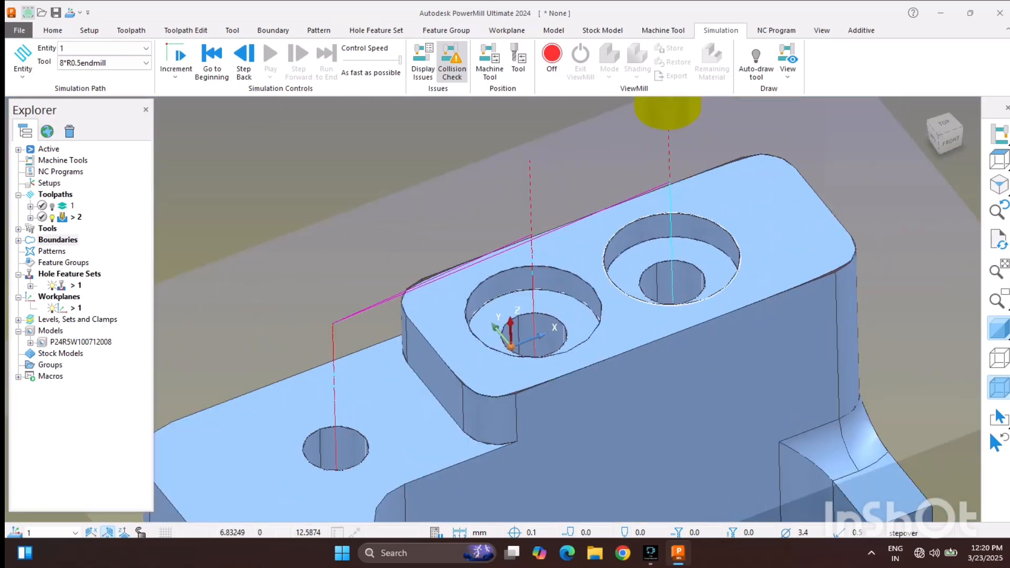
pyautogui.rightClick(63, 194)
pyautogui.click(195, 226)
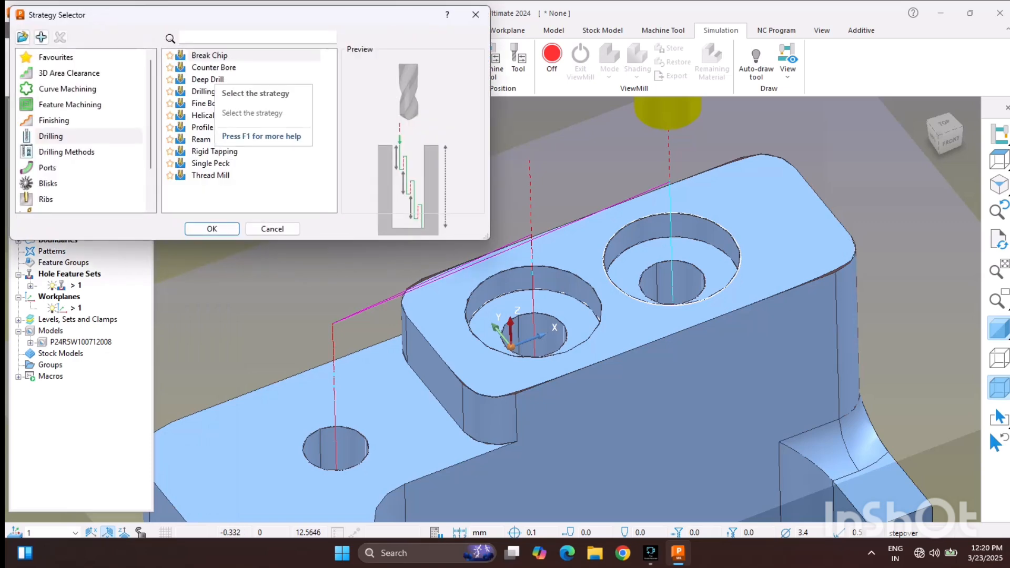
pyautogui.click(74, 74)
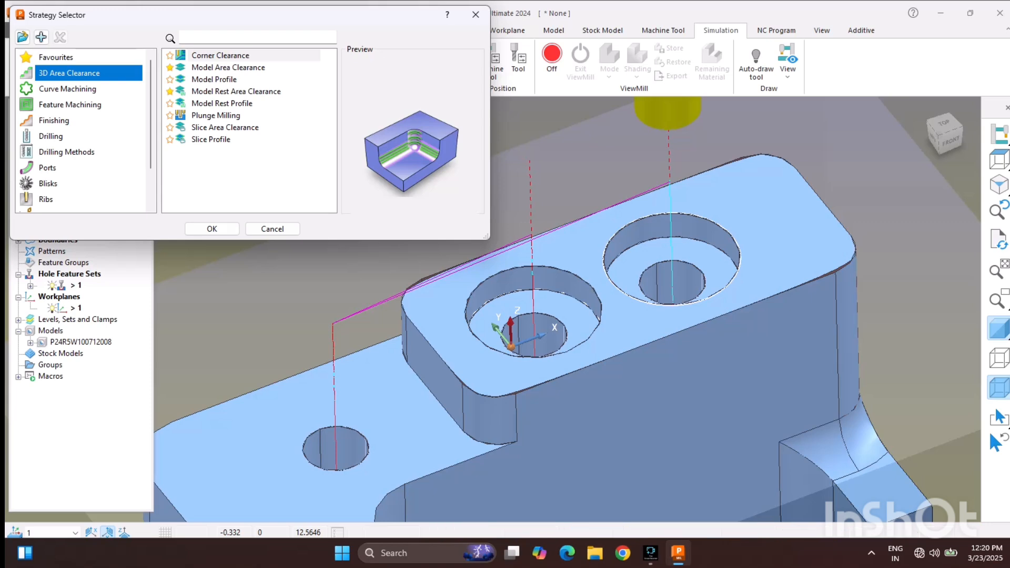
pyautogui.click(228, 67)
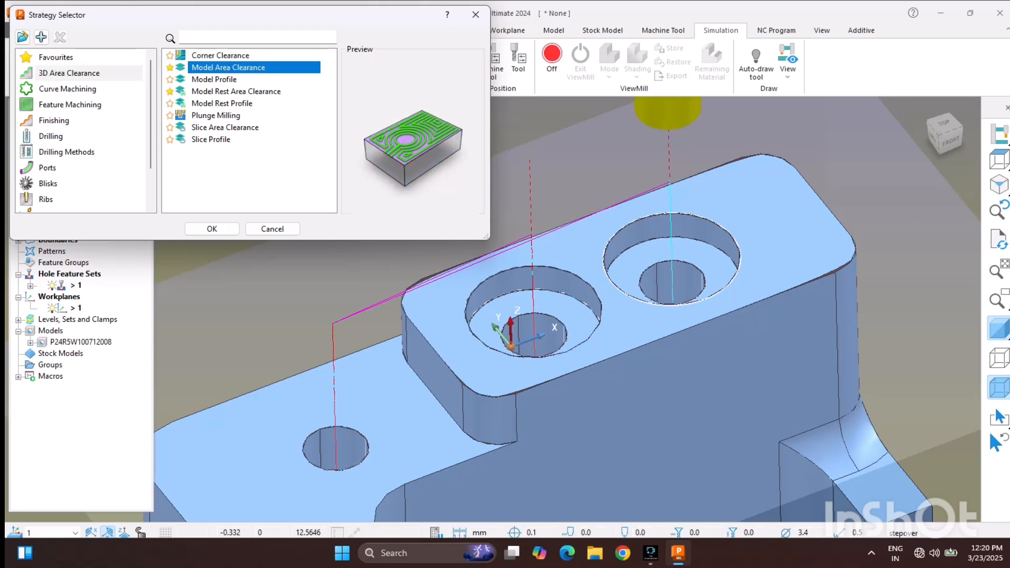
pyautogui.click(212, 229)
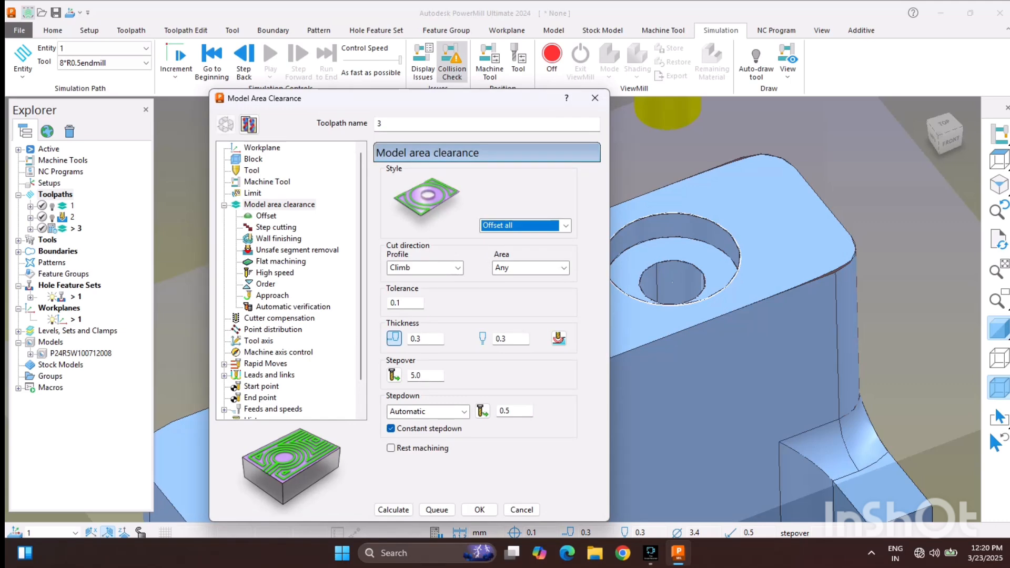
# Create a new end mill for toolpath 3 and set its diameter to 5
pyautogui.click(252, 170)
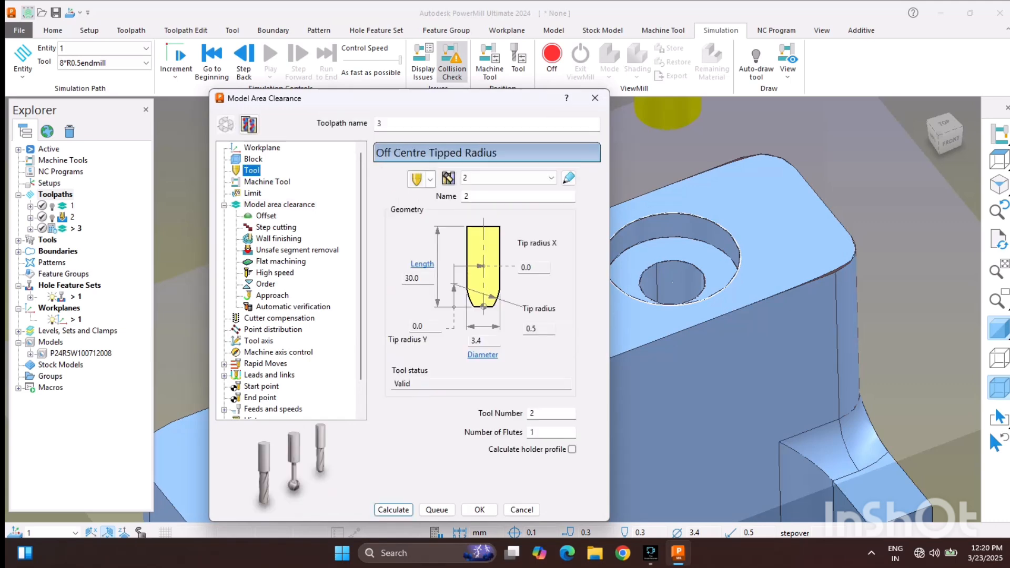
pyautogui.click(430, 179)
pyautogui.click(417, 197)
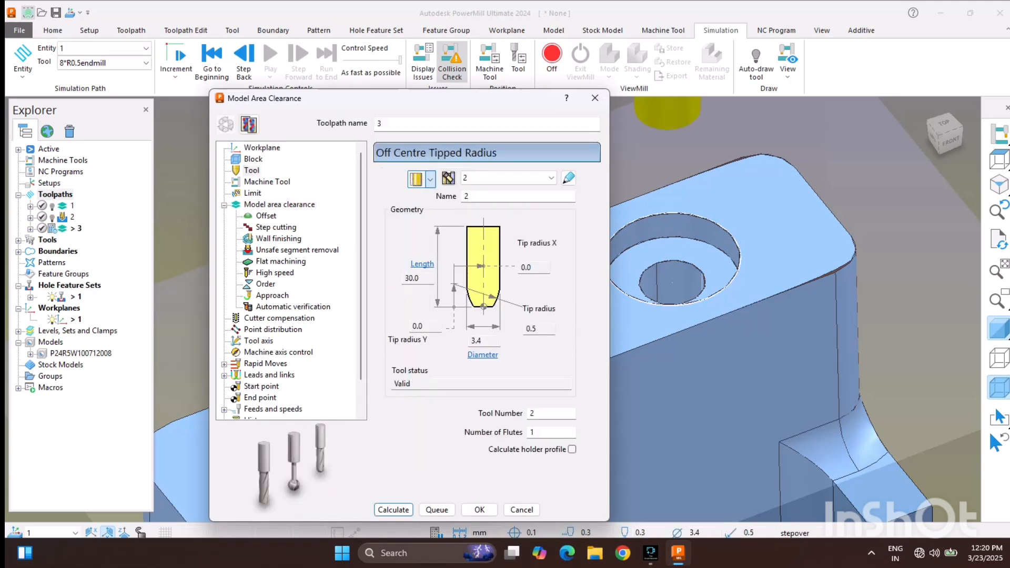
pyautogui.click(448, 177)
pyautogui.doubleClick(477, 342)
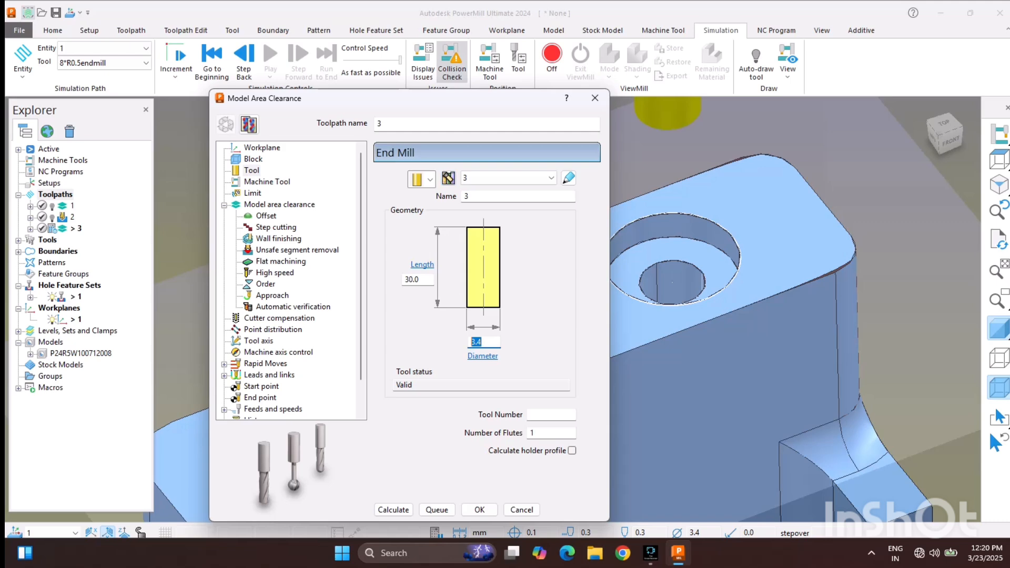
pyautogui.write('5')
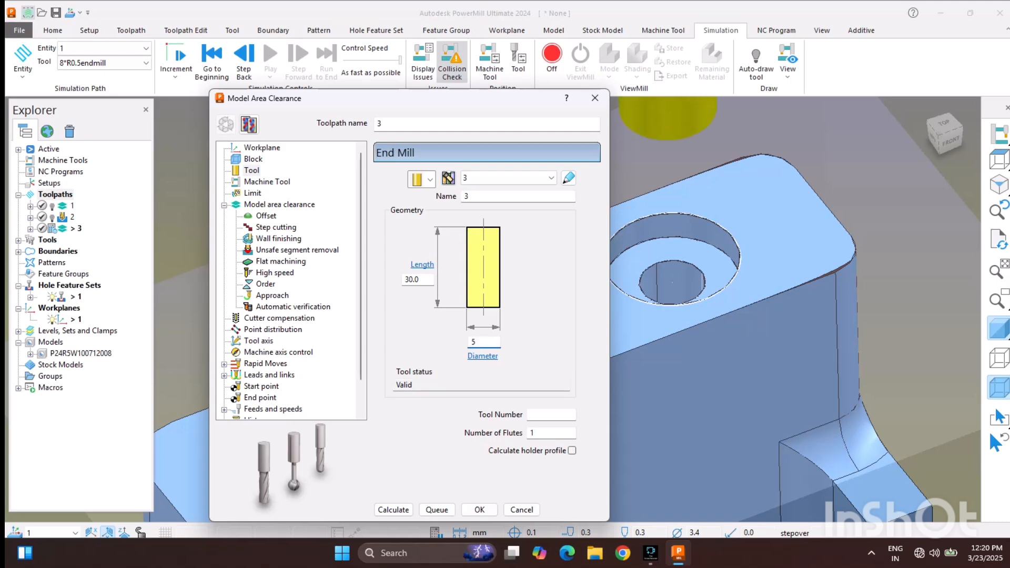
pyautogui.press('Return')
# Name the end mill 5em and assign it tool number 3 with 4 flutes
pyautogui.doubleClick(468, 197)
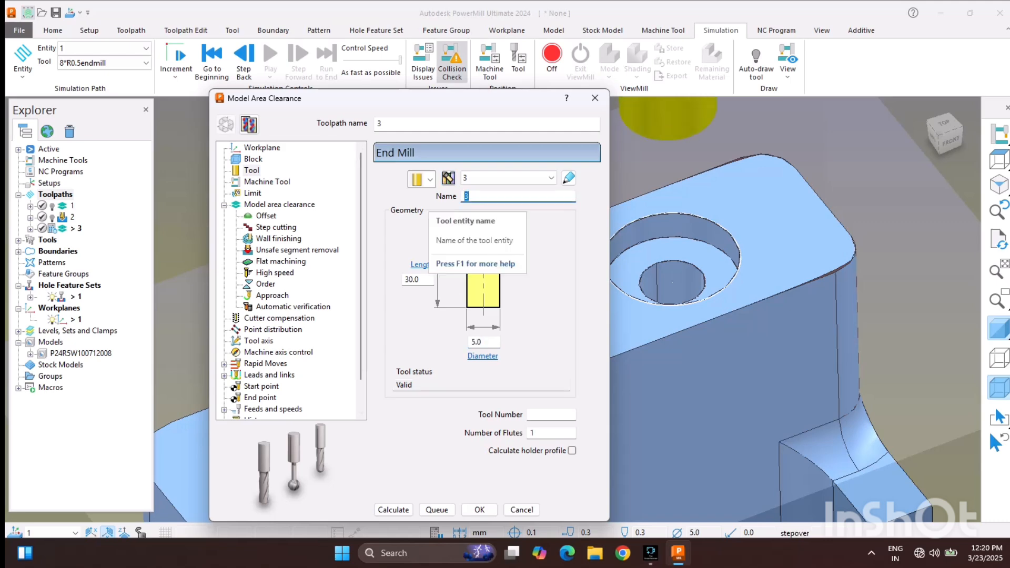
pyautogui.write('5em')
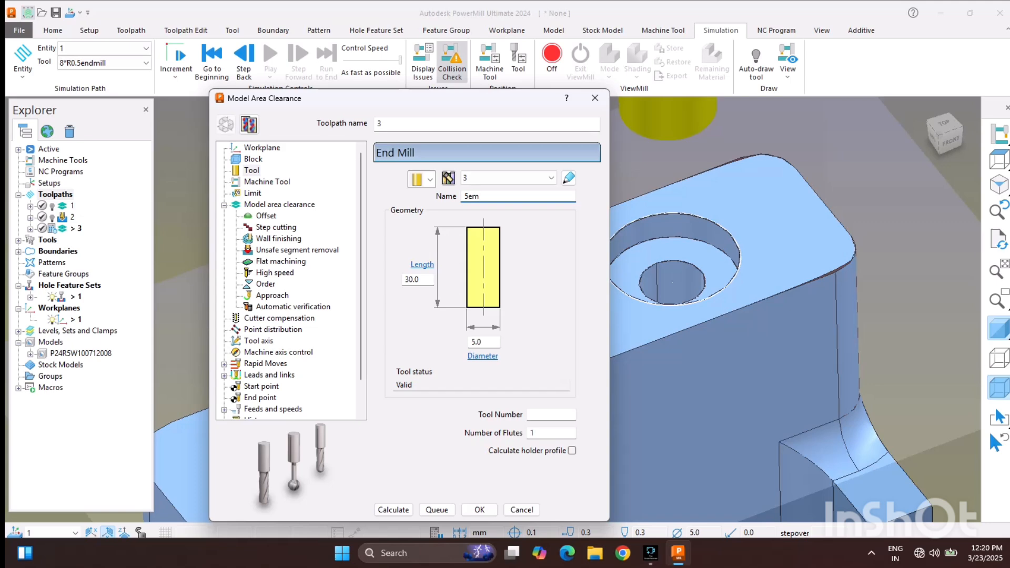
pyautogui.click(532, 414)
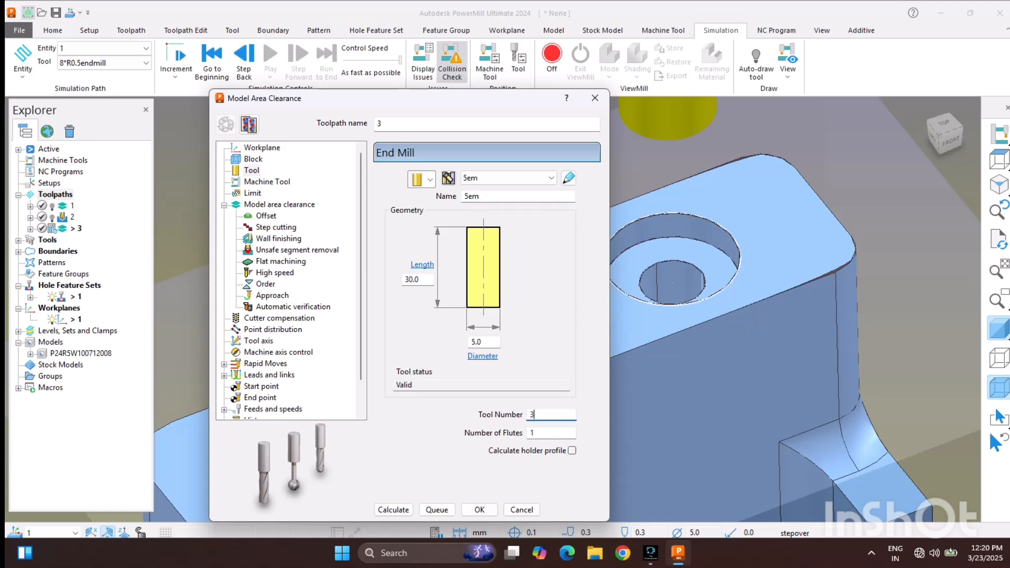
pyautogui.write('3')
pyautogui.press('Tab')
pyautogui.press('BackSpace')
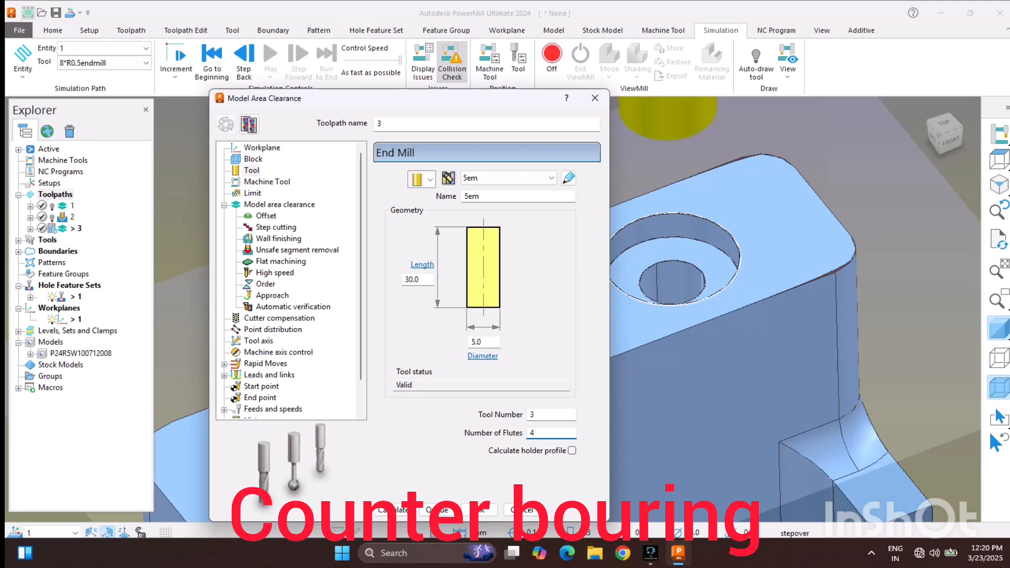
# Limit toolpath 3 to boundary 1 and toggle the Maintain cut direction option in its offset settings
pyautogui.click(253, 193)
pyautogui.click(473, 200)
pyautogui.click(447, 225)
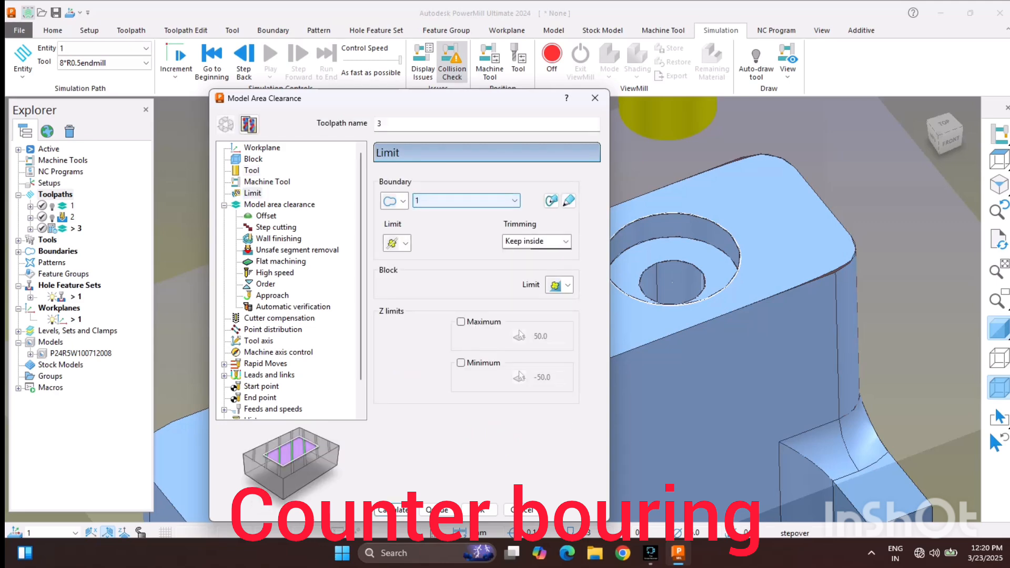
pyautogui.click(266, 215)
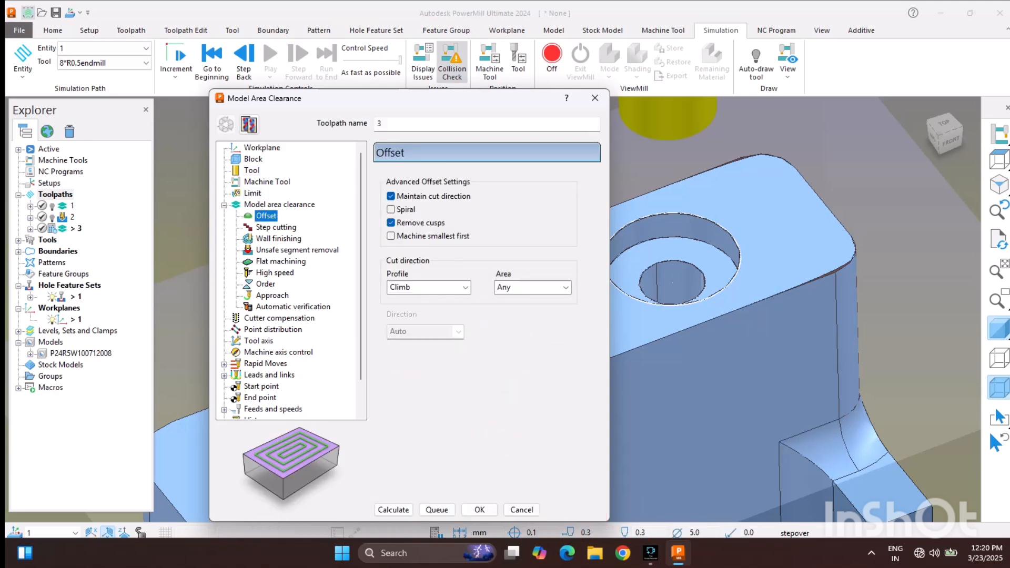
pyautogui.click(391, 196)
# Set the radial and axial thickness to 0, the tolerance to 0.01 and the stepover to 3 for the area clearance
pyautogui.click(279, 205)
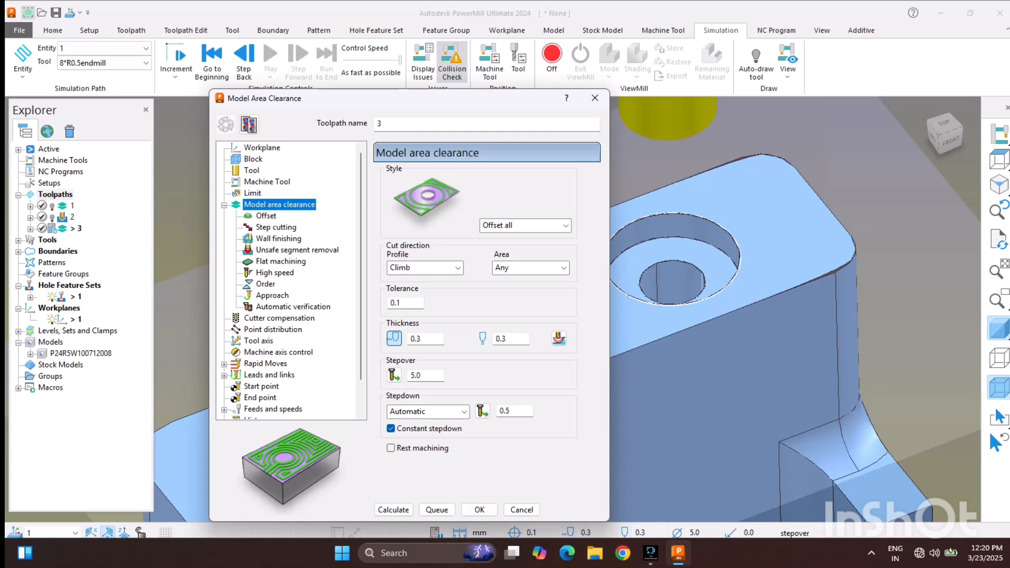
pyautogui.doubleClick(416, 339)
pyautogui.write('0')
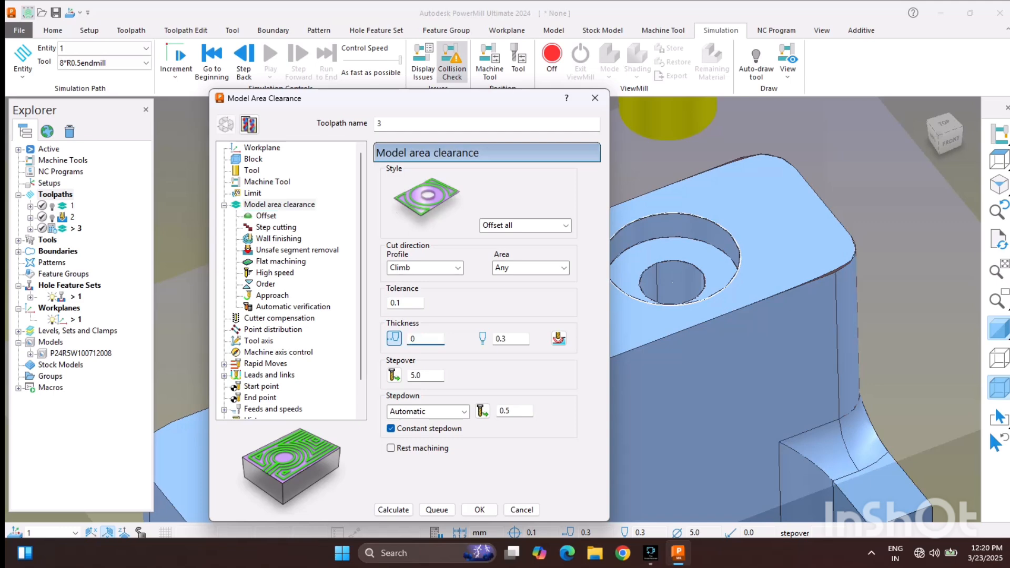
pyautogui.doubleClick(501, 340)
pyautogui.write('0')
pyautogui.click(405, 303)
pyautogui.press('BackSpace')
pyautogui.write('01')
pyautogui.press('Return')
pyautogui.doubleClick(416, 376)
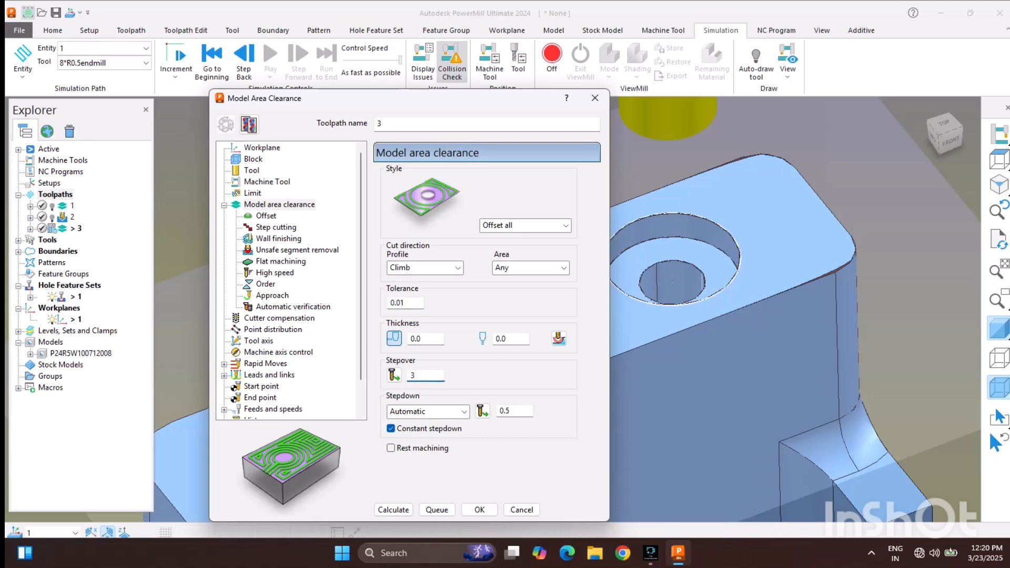
pyautogui.press('Return')
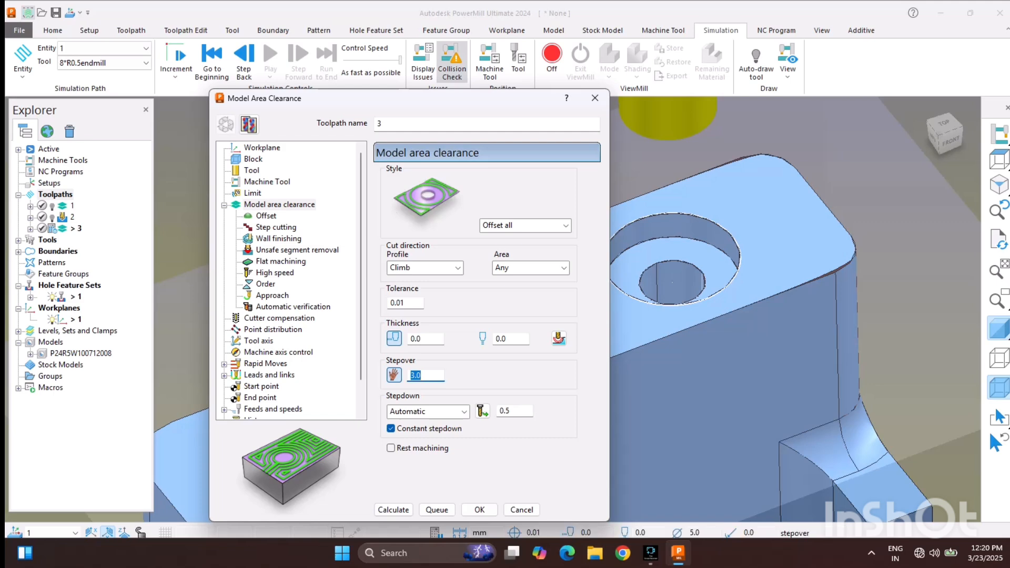
# Calculate toolpath 3 and close its settings
pyautogui.click(266, 216)
pyautogui.click(276, 227)
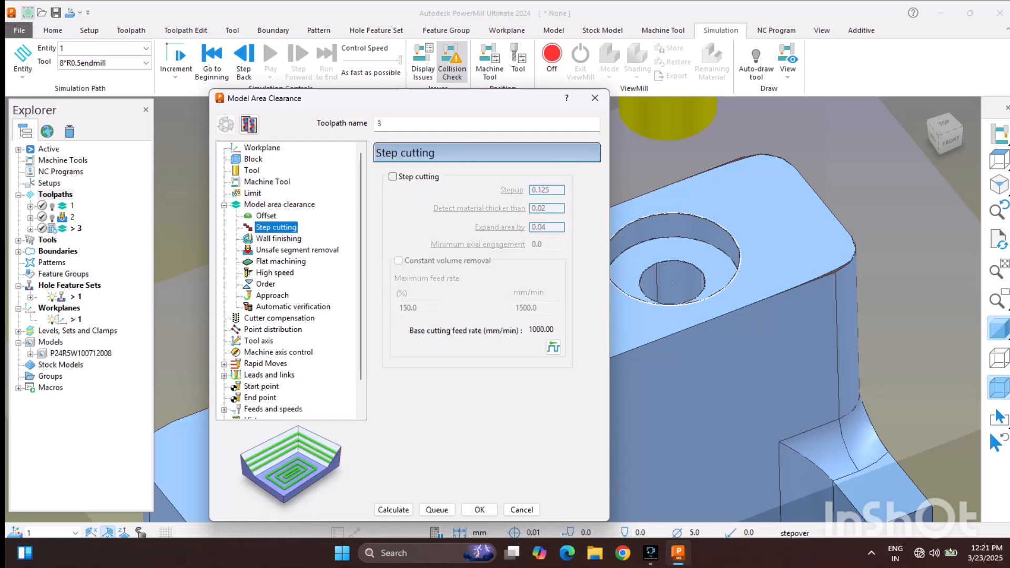
pyautogui.click(273, 296)
pyautogui.click(393, 509)
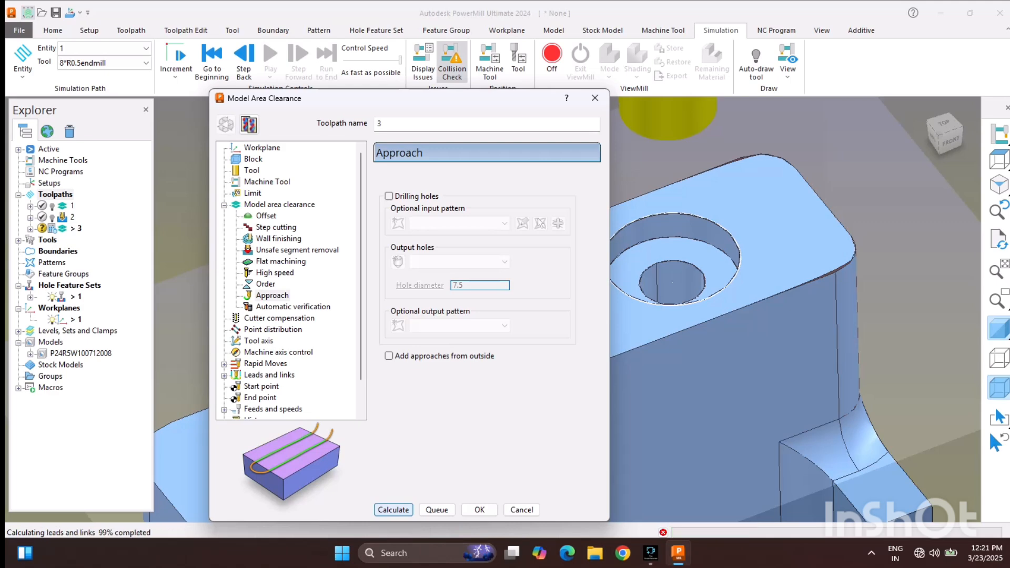
pyautogui.click(522, 509)
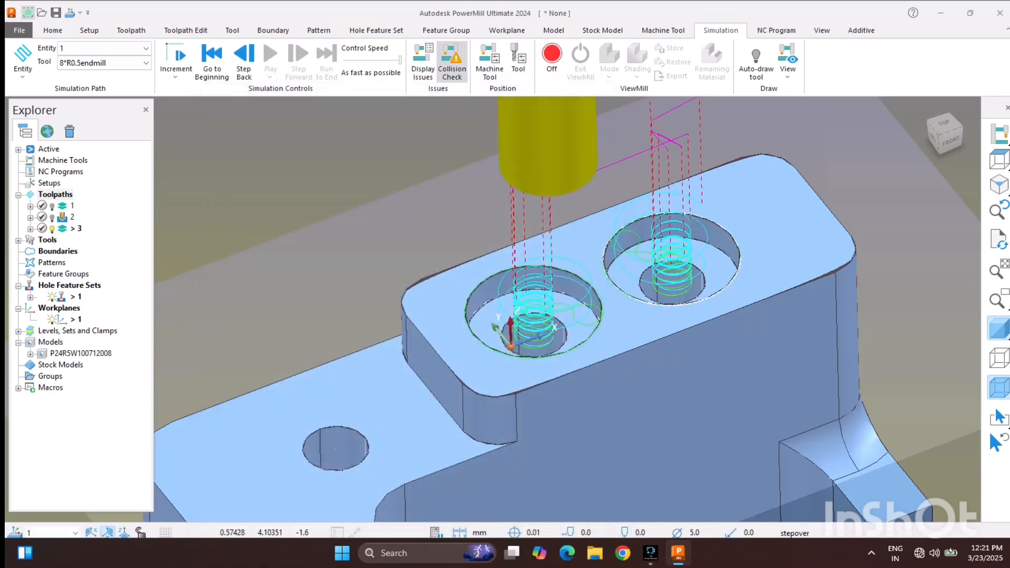
# Create a new toolpath using the Steep and Shallow Finishing strategy from the Finishing category
pyautogui.scroll(-4, 487, 334)
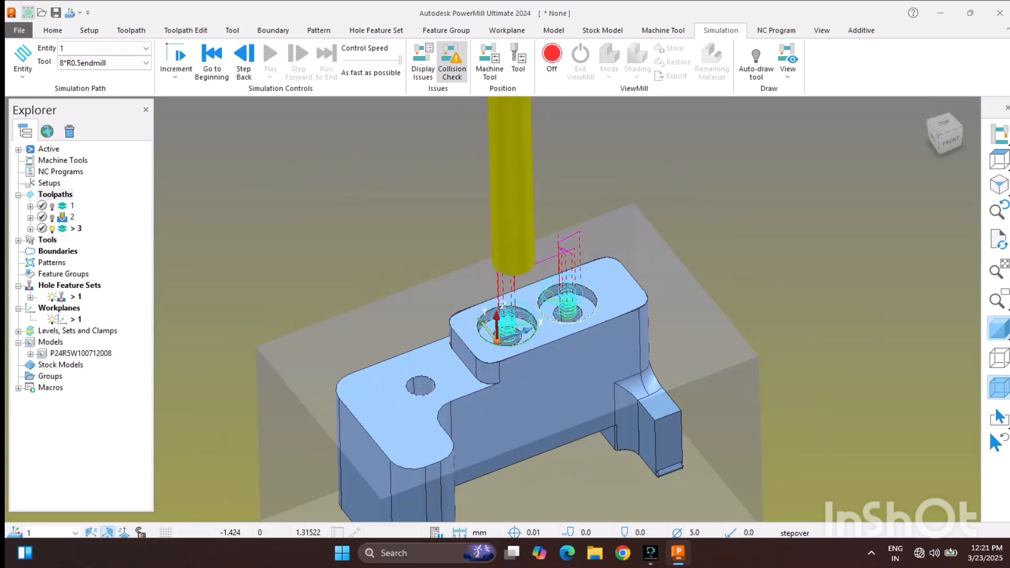
pyautogui.rightClick(63, 194)
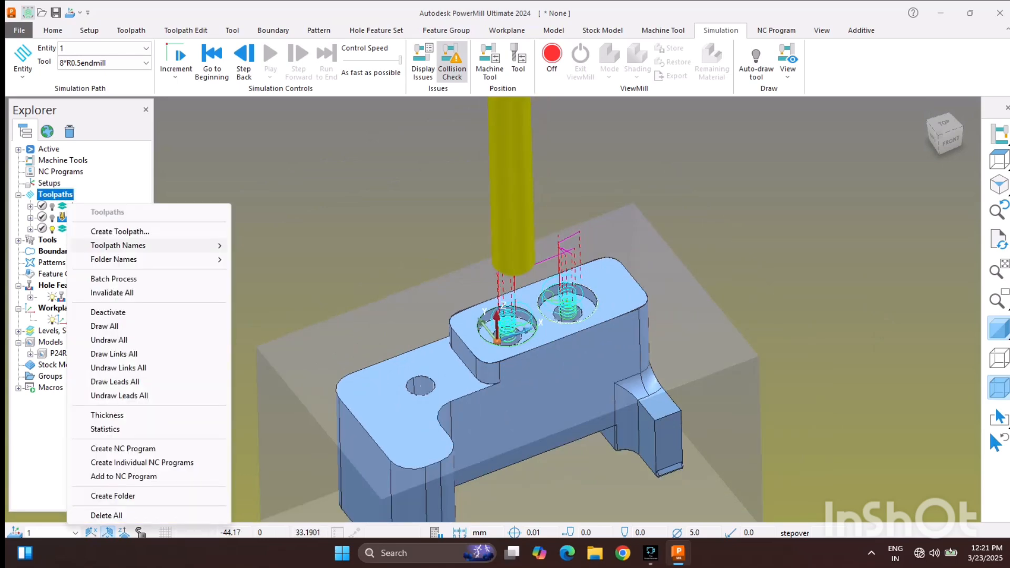
pyautogui.click(126, 230)
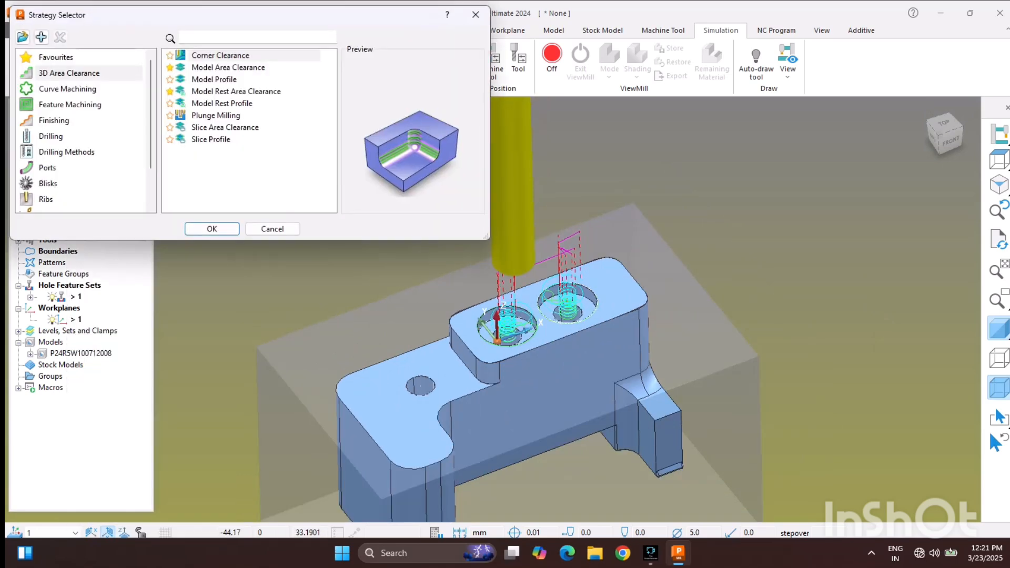
pyautogui.click(54, 121)
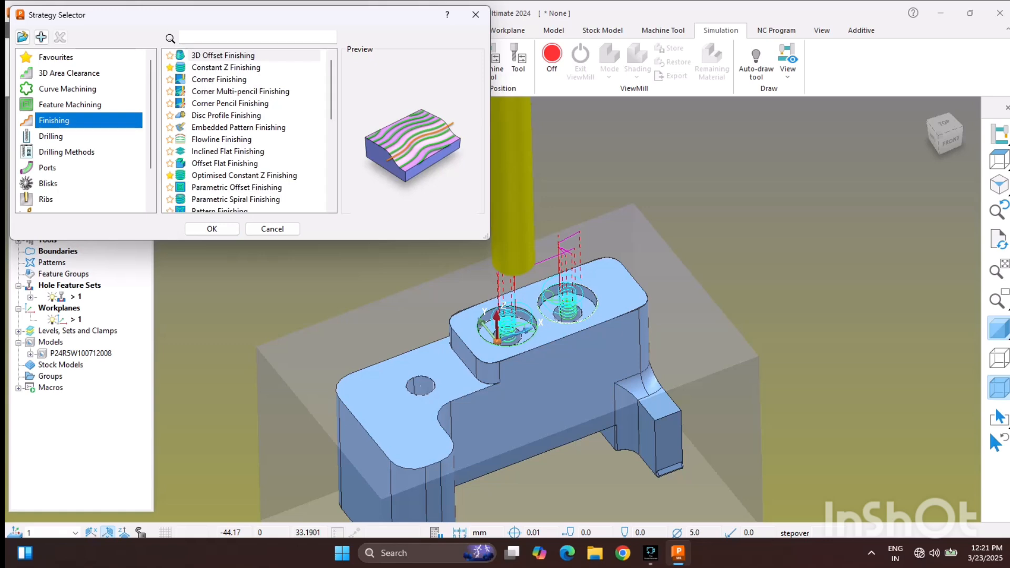
pyautogui.scroll(-5, 249, 132)
pyautogui.click(238, 187)
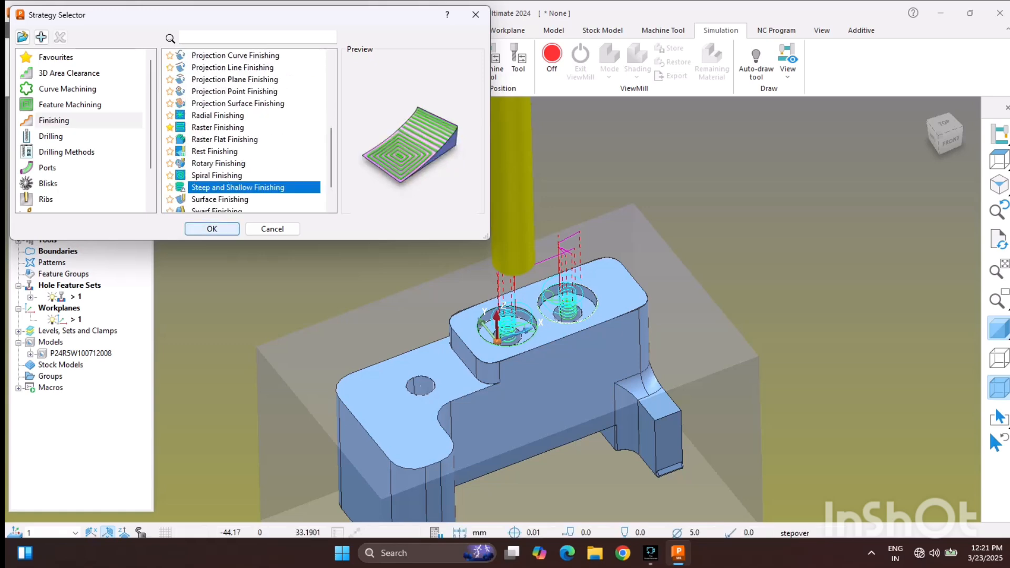
pyautogui.click(212, 229)
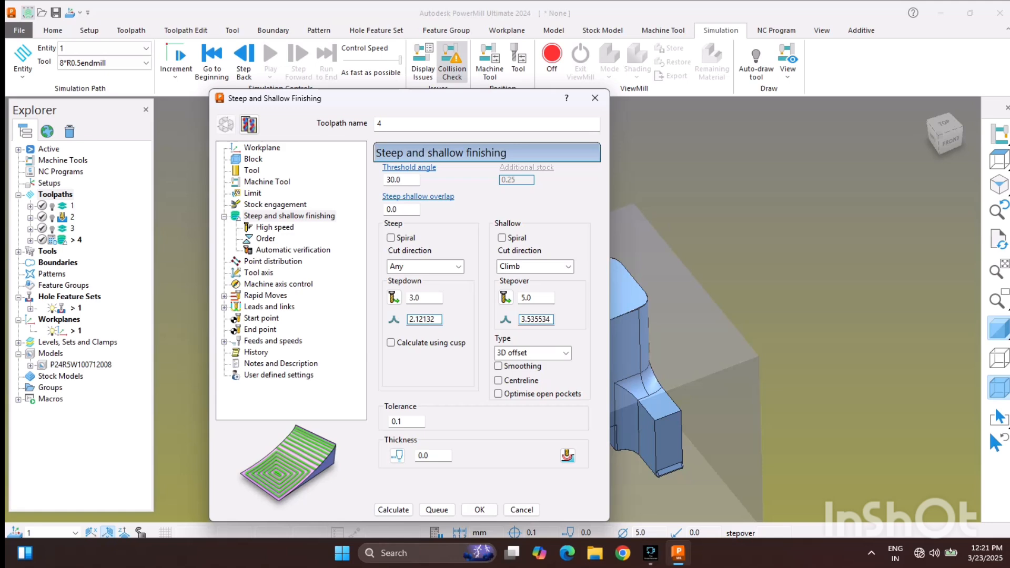
# Create a tip radiused tool with tip radius 0.5, tool number 4 and the name 5*R0.5EM for toolpath 4
pyautogui.click(251, 170)
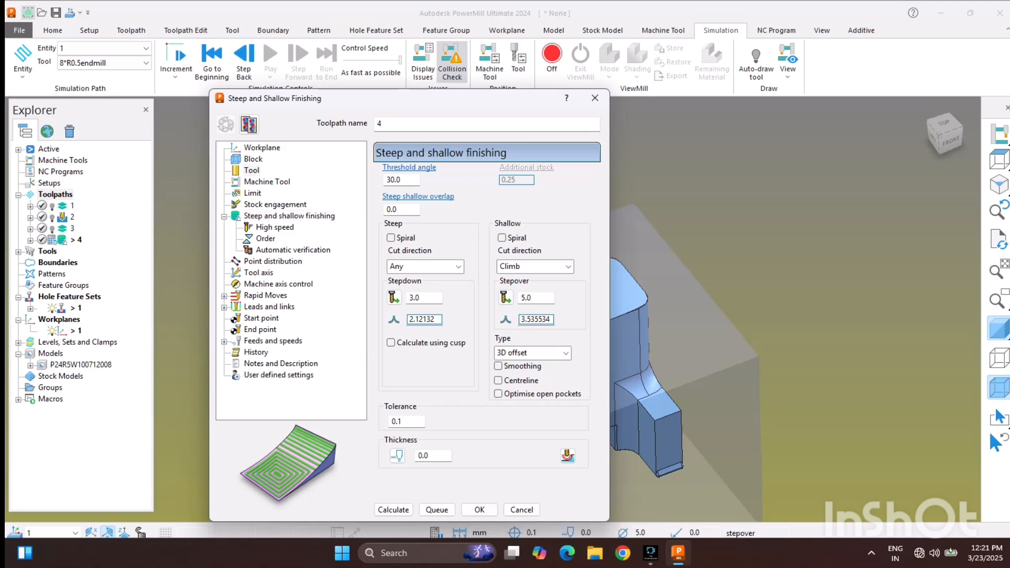
pyautogui.click(431, 180)
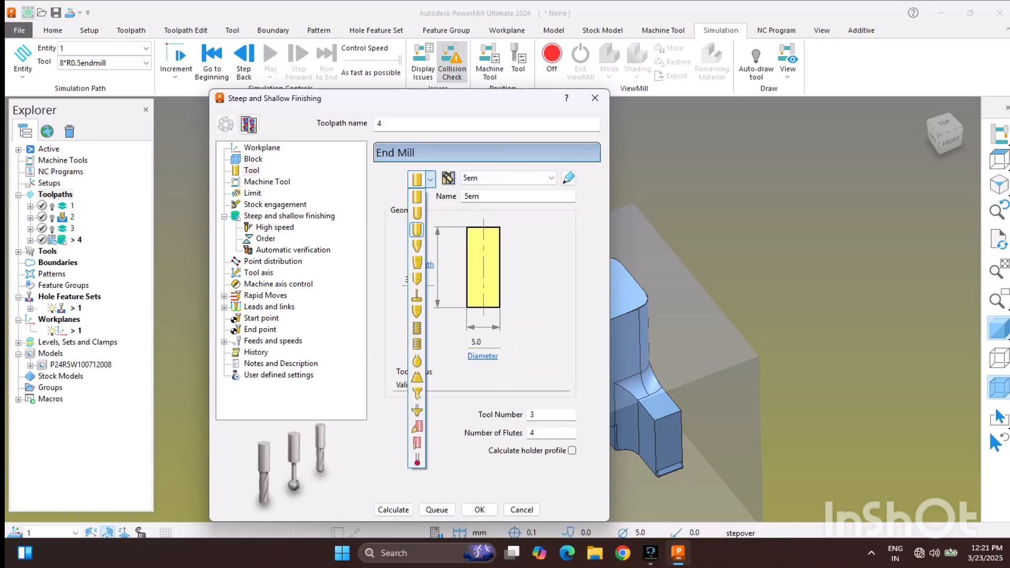
pyautogui.click(417, 230)
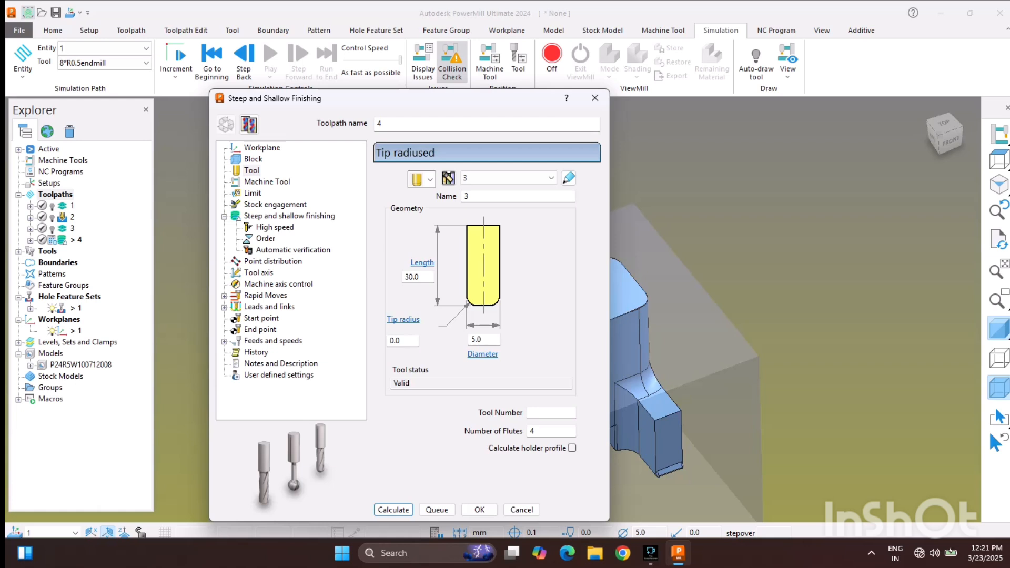
pyautogui.doubleClick(396, 341)
pyautogui.write('0.5')
pyautogui.click(552, 413)
pyautogui.write('R0.5E')
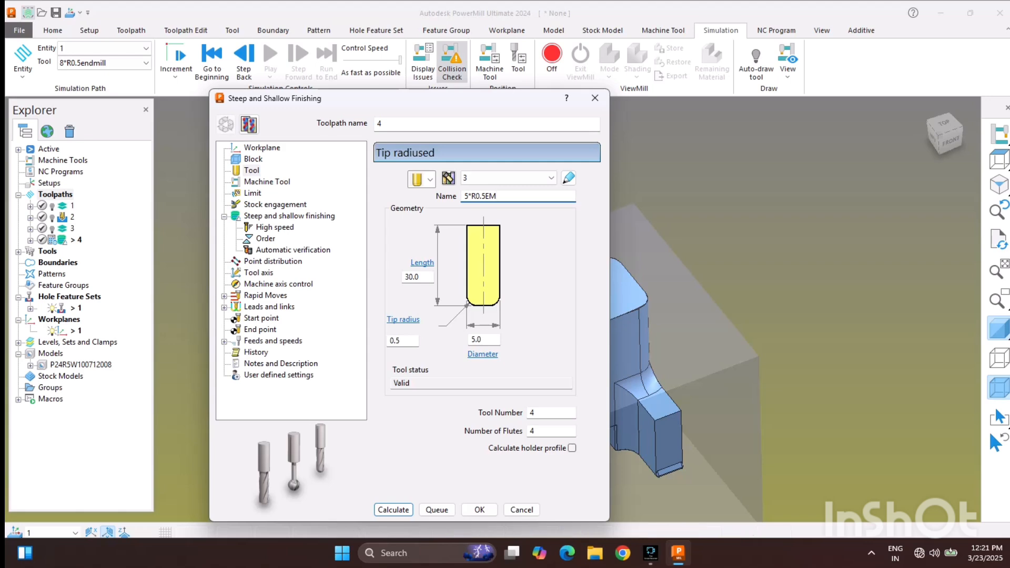
# Set the steep stepdown and the shallow stepover to 0.3 for the steep and shallow finishing
pyautogui.click(275, 205)
pyautogui.click(289, 216)
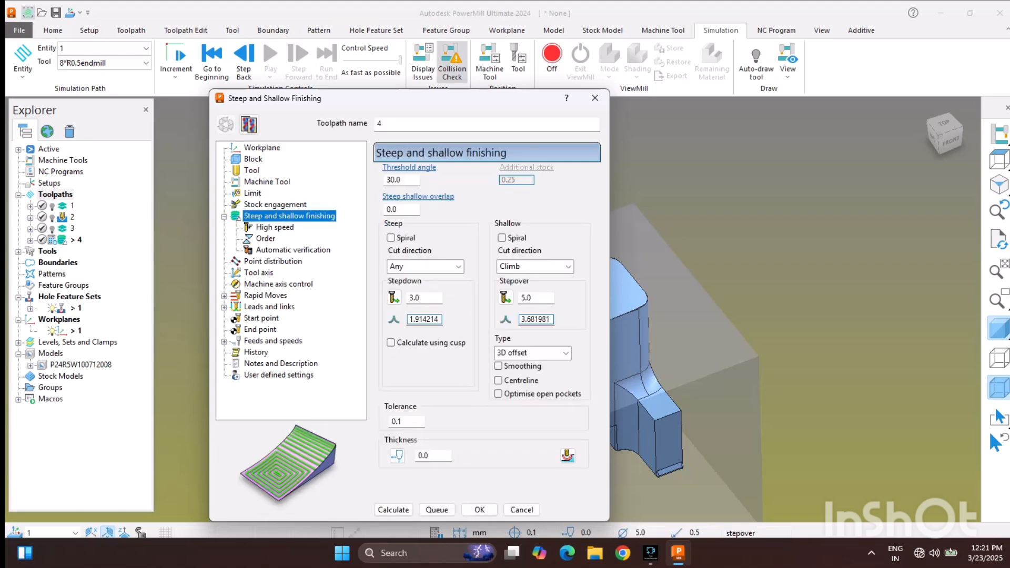
pyautogui.doubleClick(416, 299)
pyautogui.write('0.')
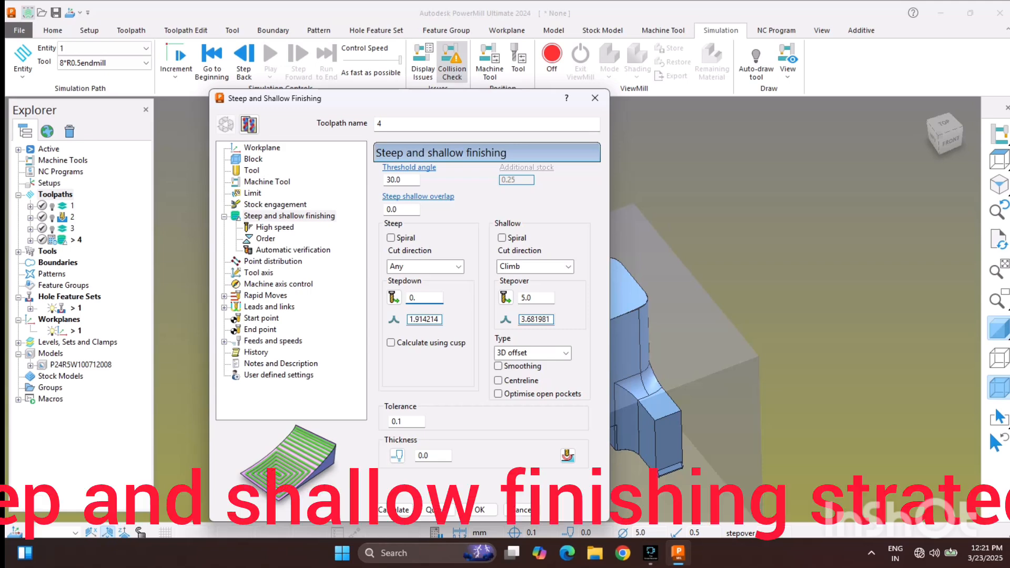
pyautogui.write('3')
pyautogui.press('Return')
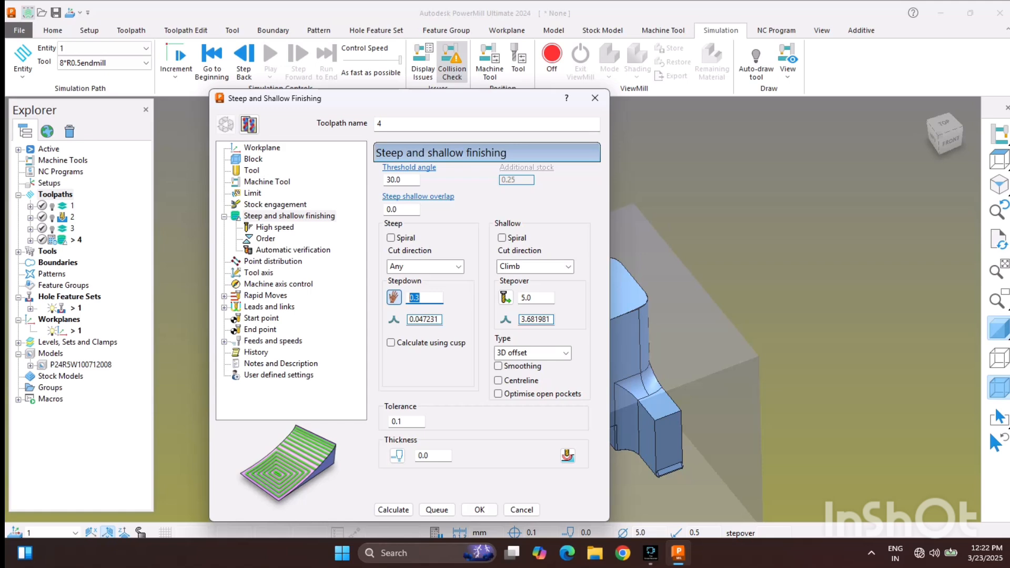
pyautogui.click(536, 298)
pyautogui.write('0.3')
pyautogui.press('Return')
# Enable Smoothing, Centreline and Optimise open pockets for shallow areas, and use Spiral with Climb cut direction for steep areas
pyautogui.click(498, 366)
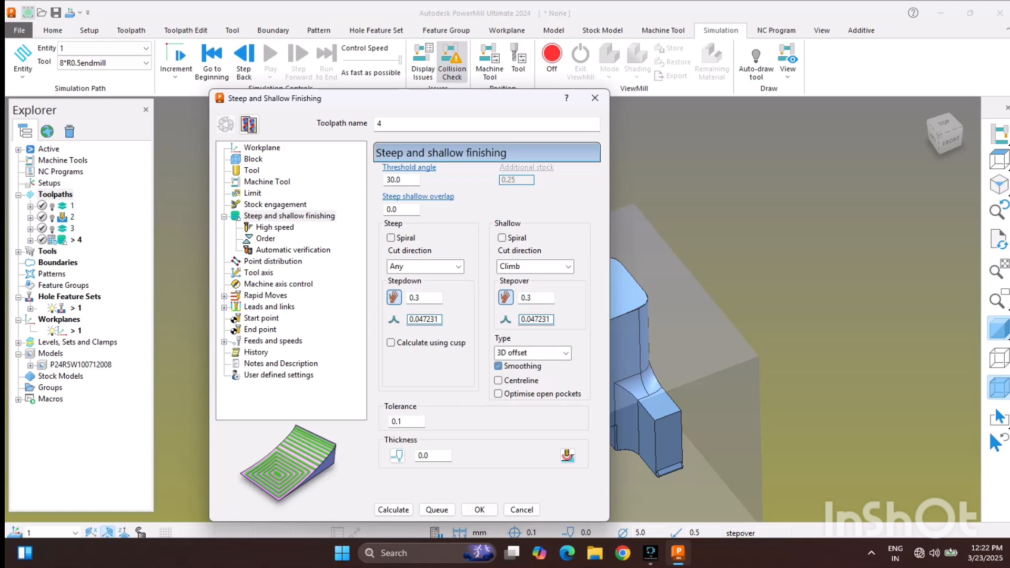
pyautogui.click(498, 381)
pyautogui.click(498, 394)
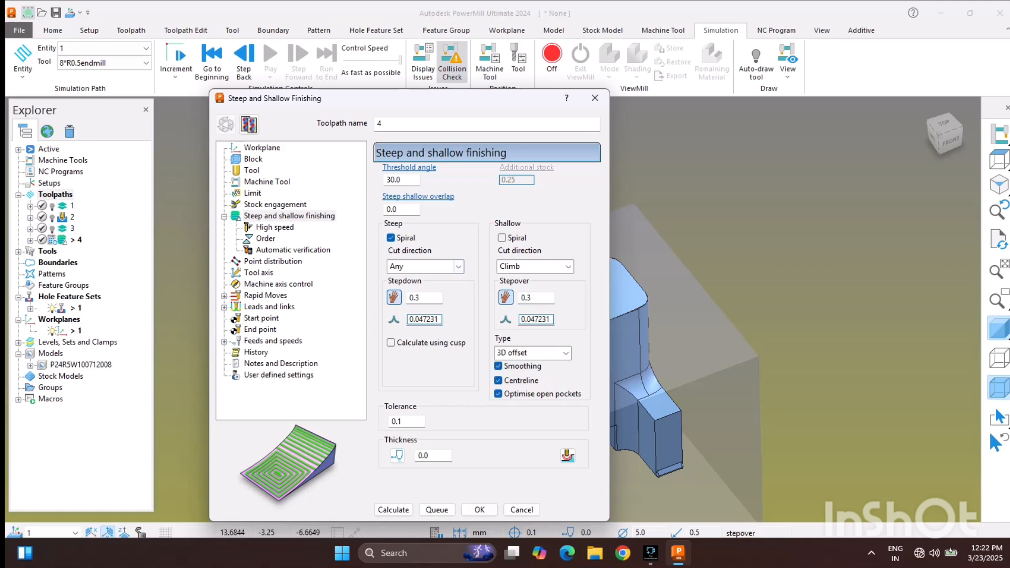
pyautogui.click(459, 267)
pyautogui.click(416, 279)
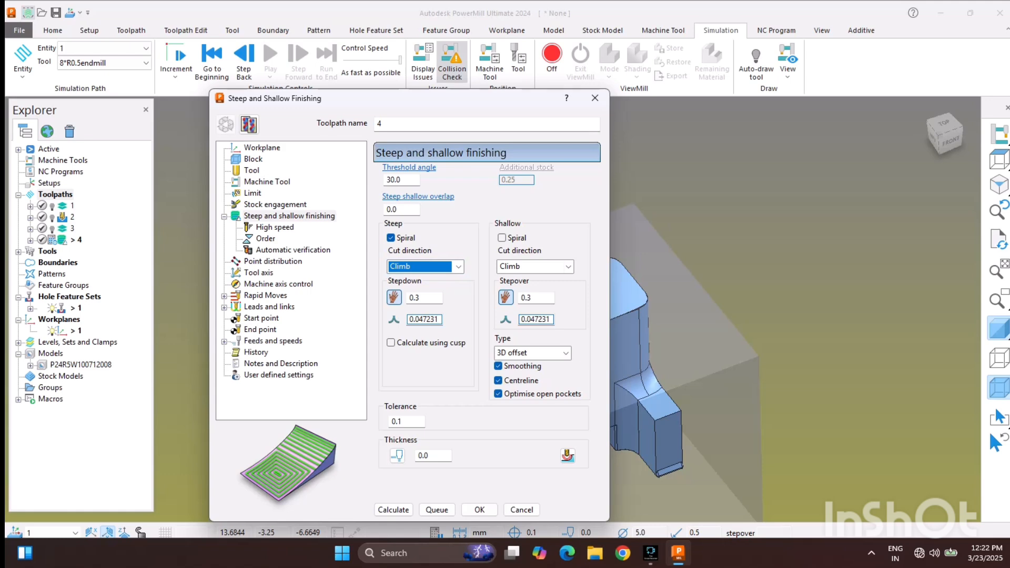
pyautogui.click(274, 227)
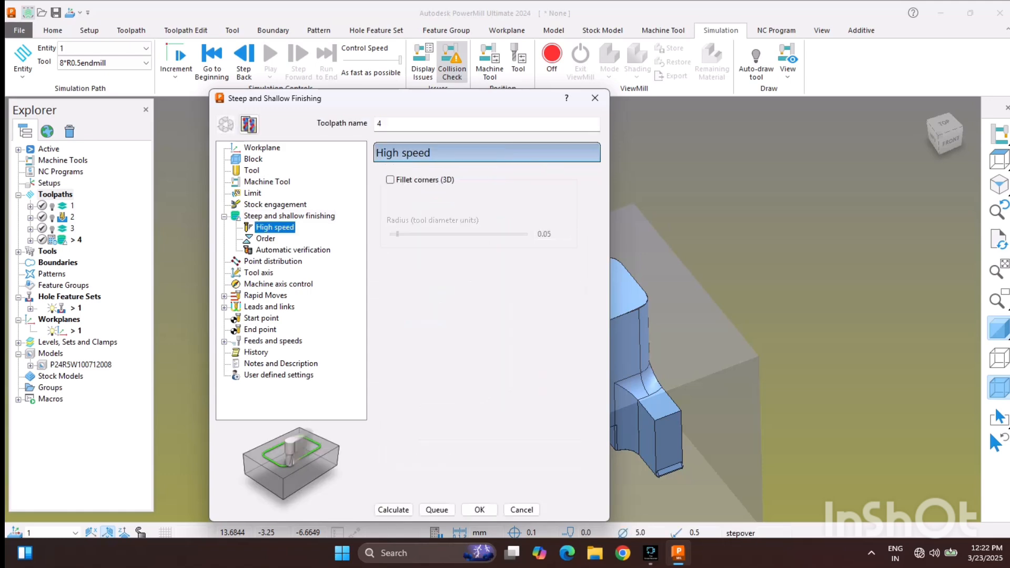
pyautogui.click(265, 239)
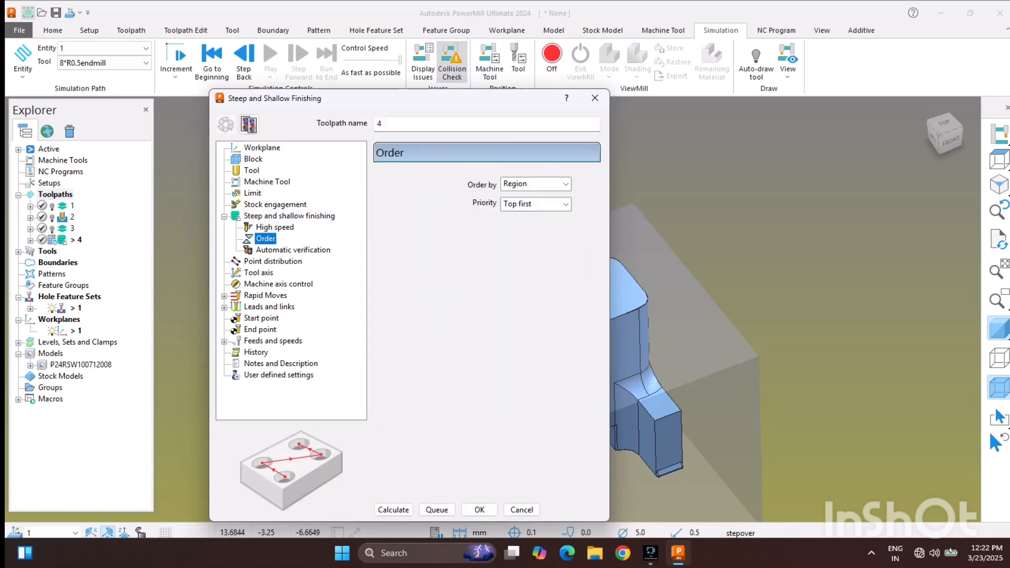
# Calculate the rapid and plunge heights from Block and Model, and calculate the steep and shallow finishing toolpath
pyautogui.click(265, 295)
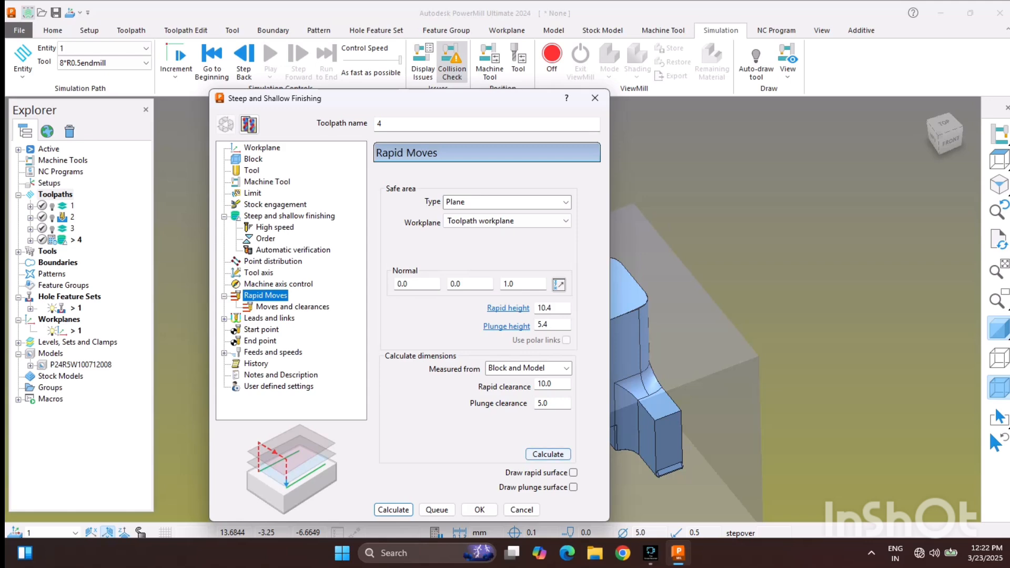
pyautogui.click(548, 455)
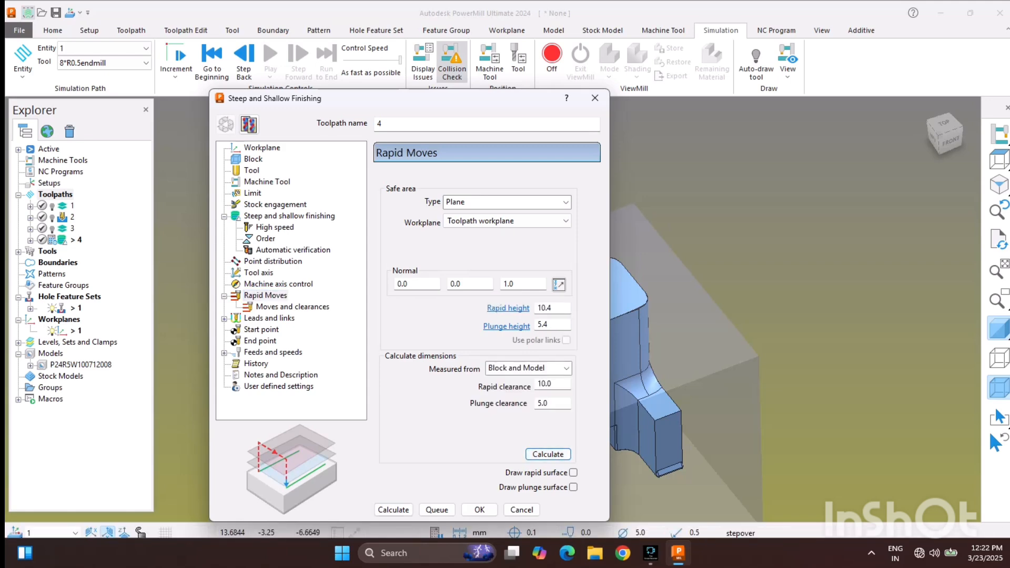
pyautogui.click(393, 510)
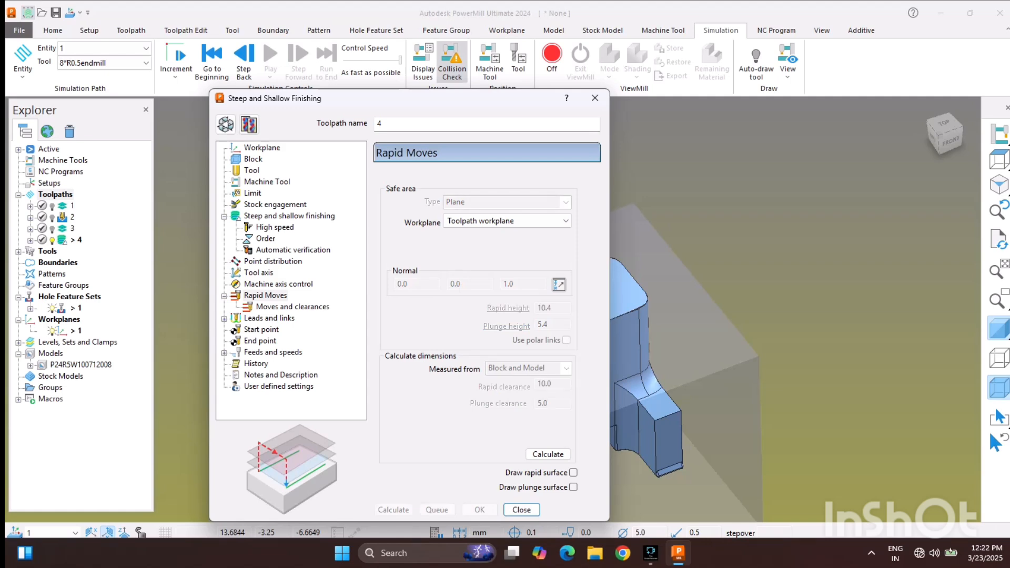
# Reopen toolpath 4's settings for editing, clear its limiting boundary and recalculate the toolpath
pyautogui.moveTo(420, 100); pyautogui.dragTo(605, 24)
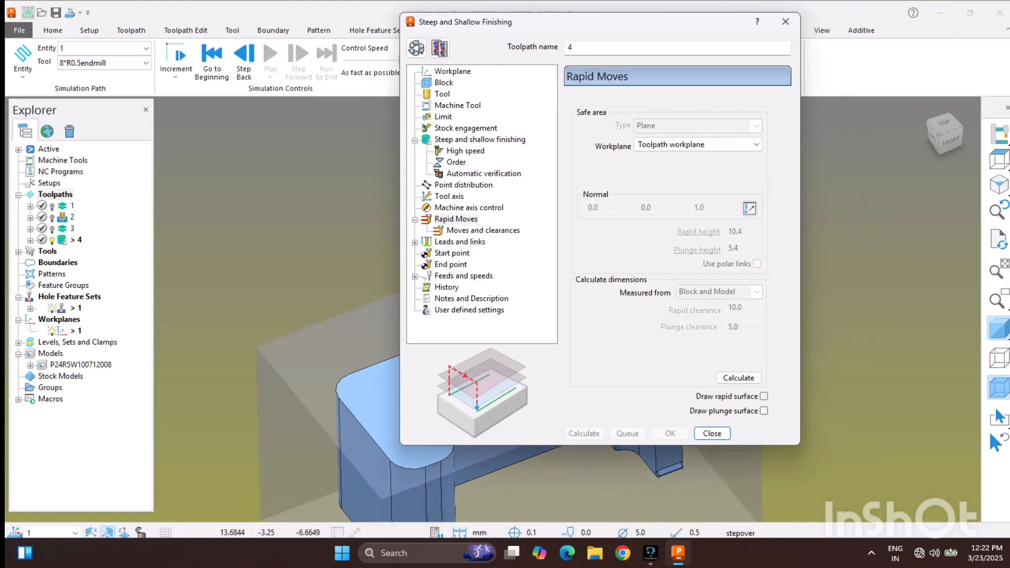
pyautogui.click(443, 117)
pyautogui.click(417, 48)
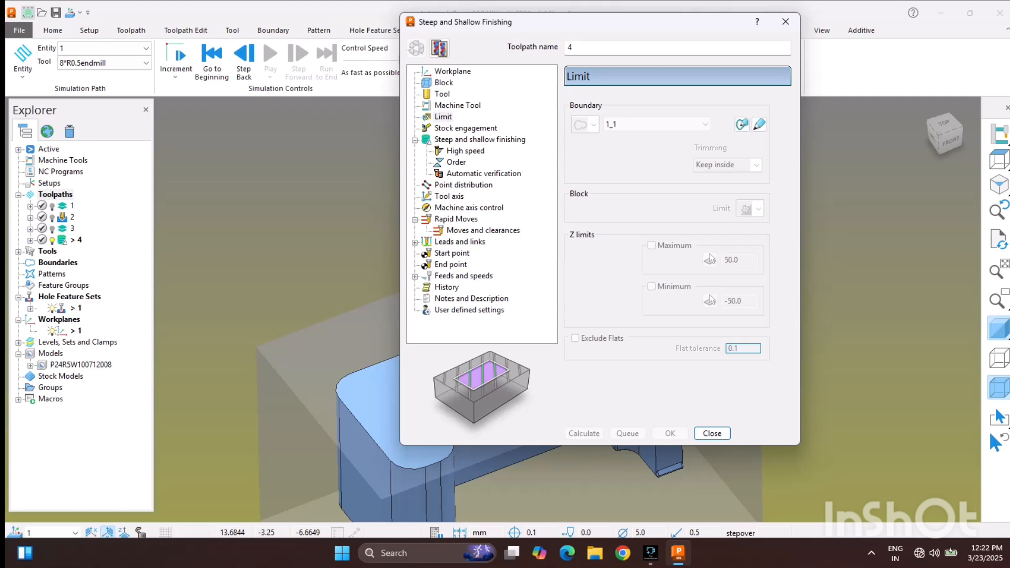
pyautogui.click(705, 124)
pyautogui.click(646, 137)
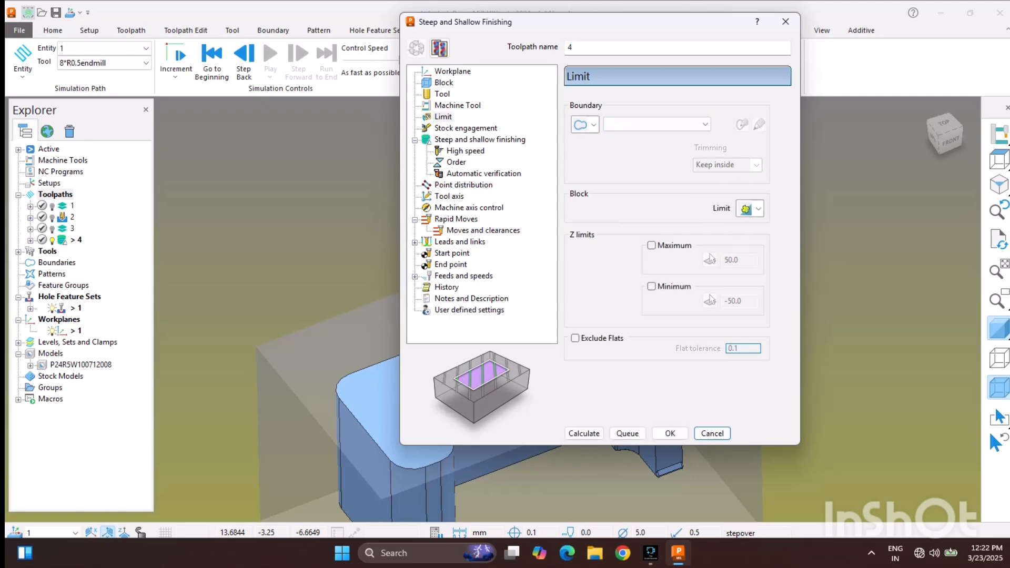
pyautogui.click(584, 433)
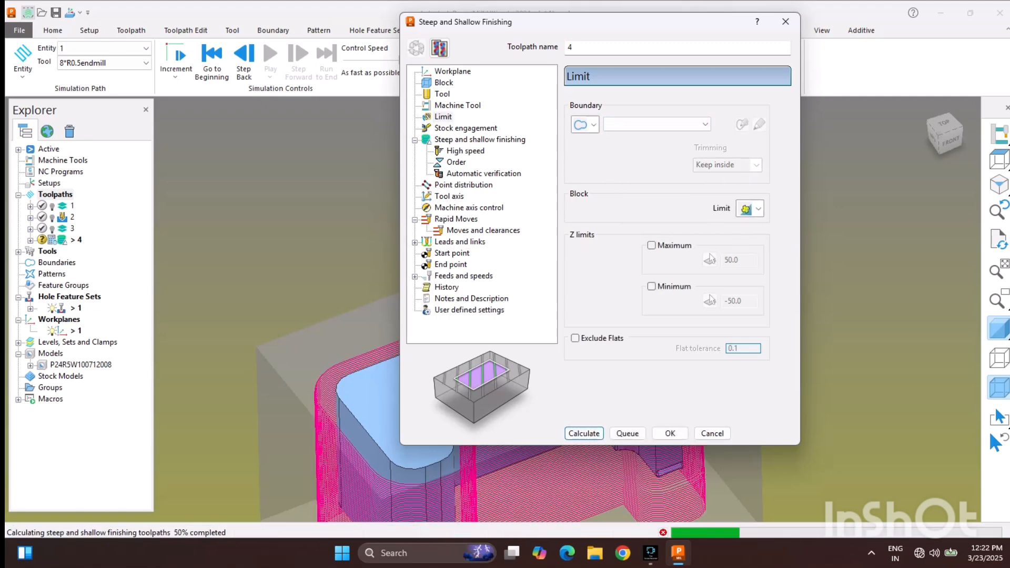
pyautogui.moveTo(647, 24); pyautogui.dragTo(610, 37)
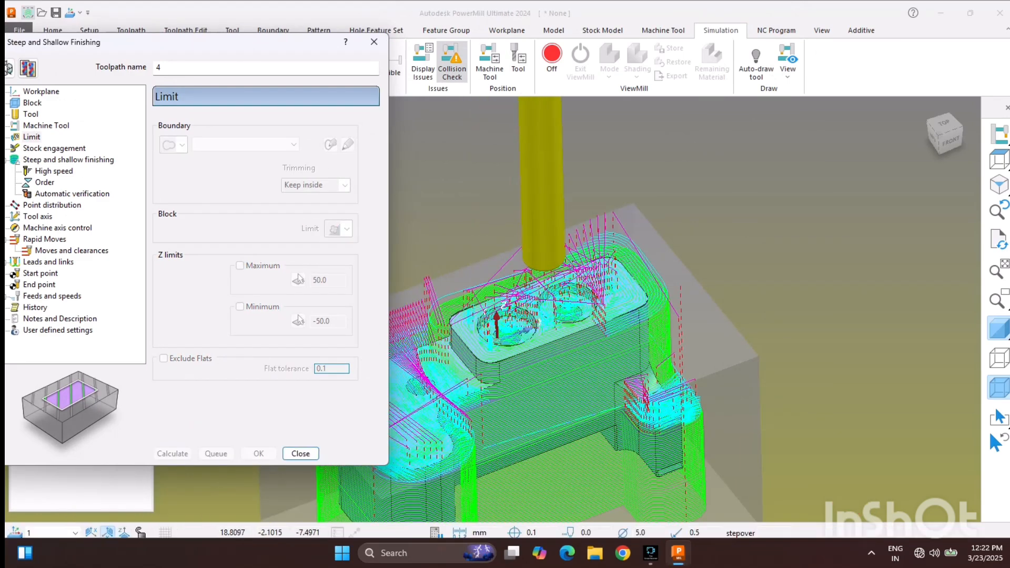
pyautogui.click(301, 454)
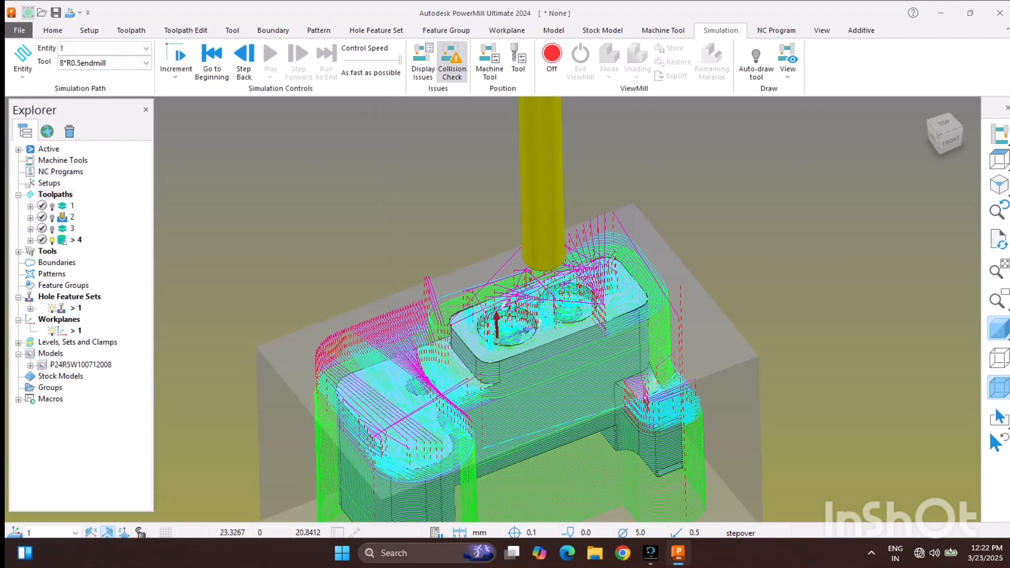
pyautogui.moveTo(594, 227); pyautogui.dragTo(568, 237, button='middle')
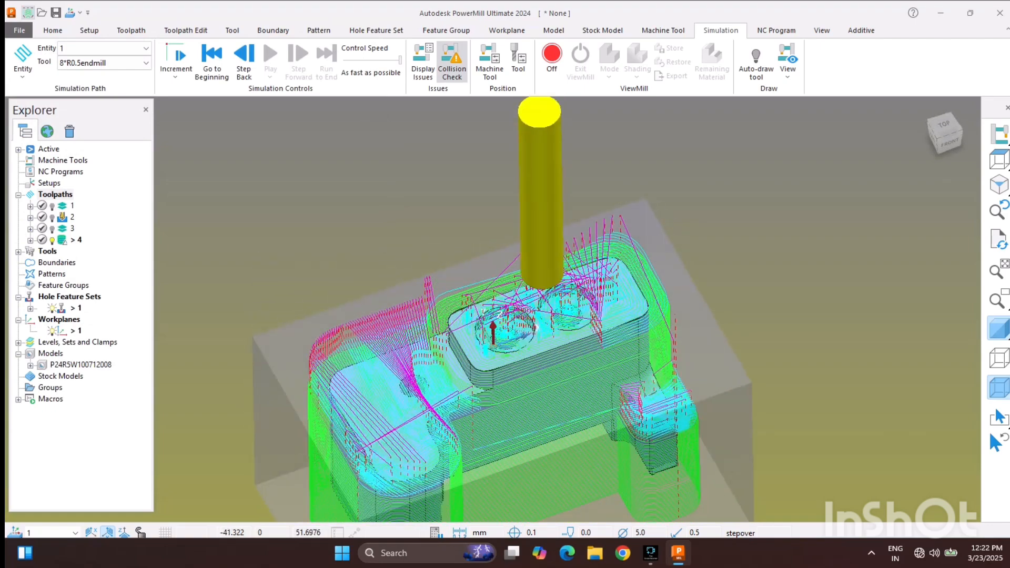
# Create a new toolpath using the Optimised Constant Z Finishing strategy
pyautogui.rightClick(55, 194)
pyautogui.click(129, 225)
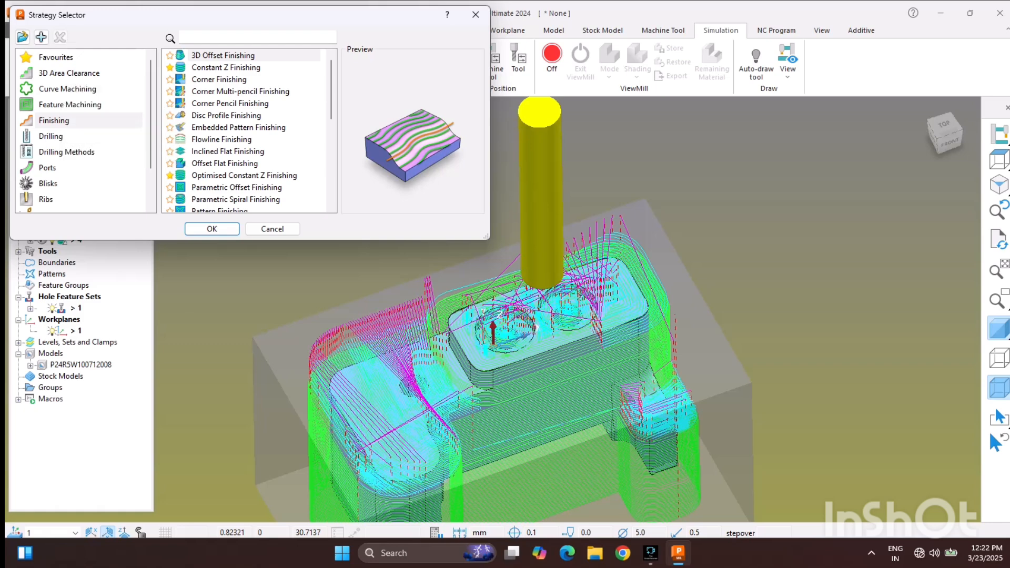
pyautogui.click(244, 176)
pyautogui.click(212, 229)
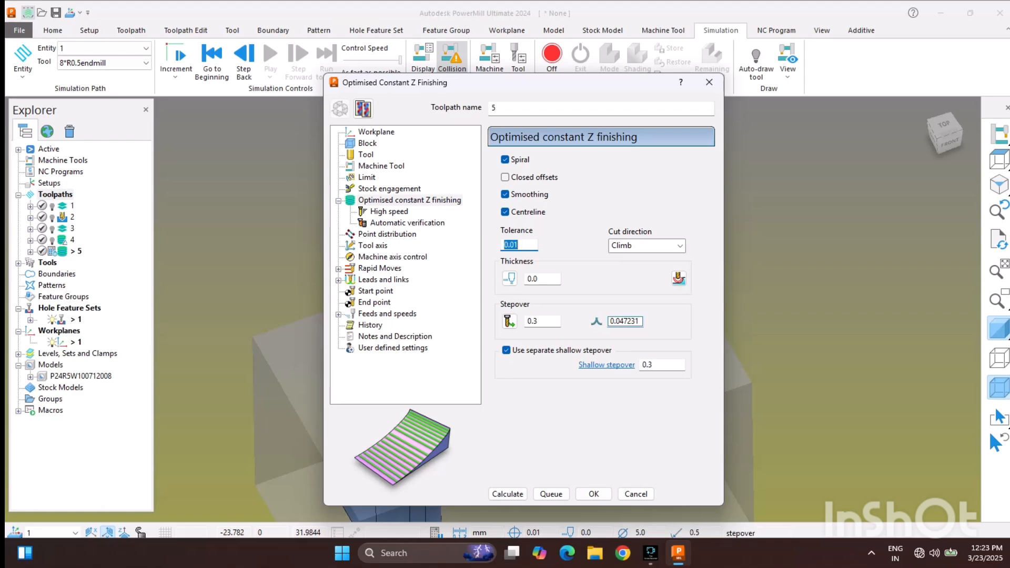
# Review the tool, limit, high speed and verification settings of toolpath 5, calculate it without a boundary, and hide its display
pyautogui.click(366, 155)
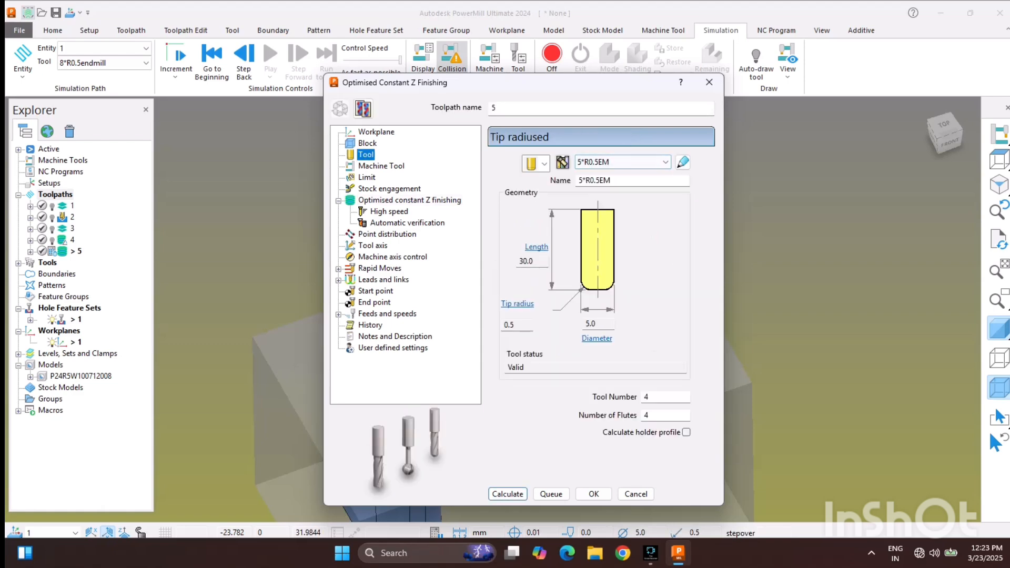
pyautogui.click(382, 166)
pyautogui.click(366, 177)
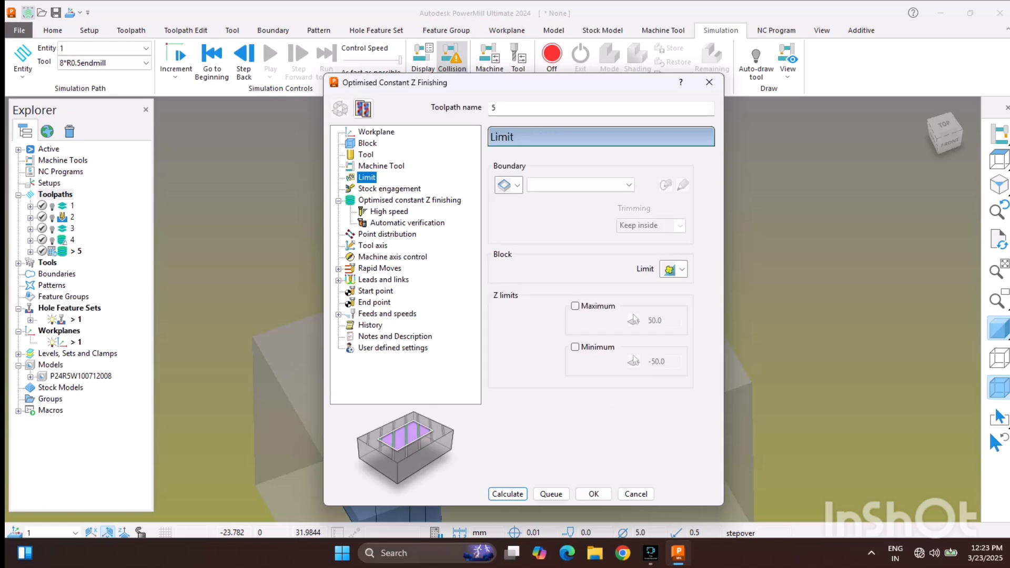
pyautogui.click(628, 185)
pyautogui.click(628, 185)
pyautogui.click(389, 211)
pyautogui.click(407, 223)
pyautogui.click(507, 494)
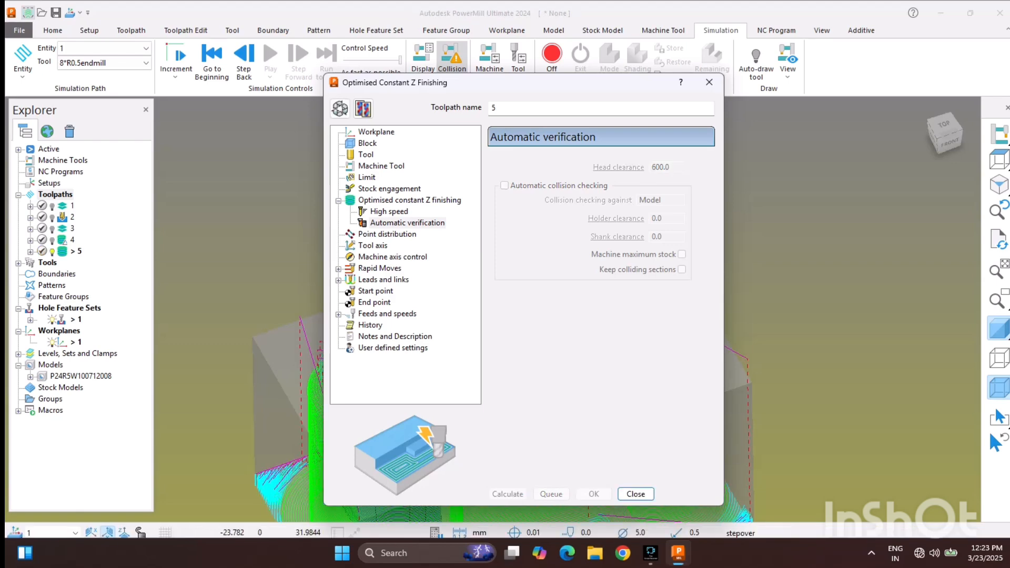
pyautogui.press('Escape')
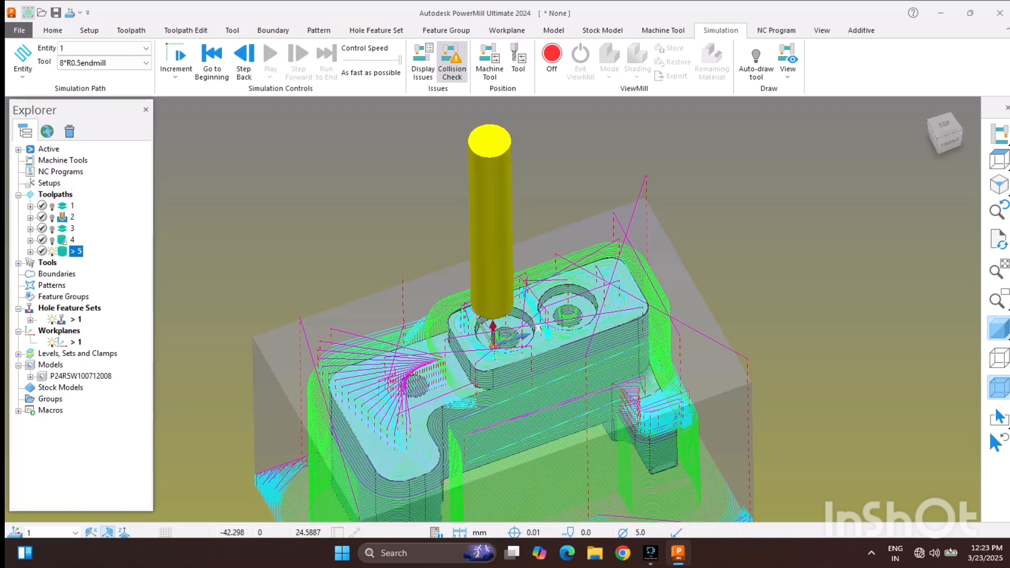
pyautogui.click(72, 240)
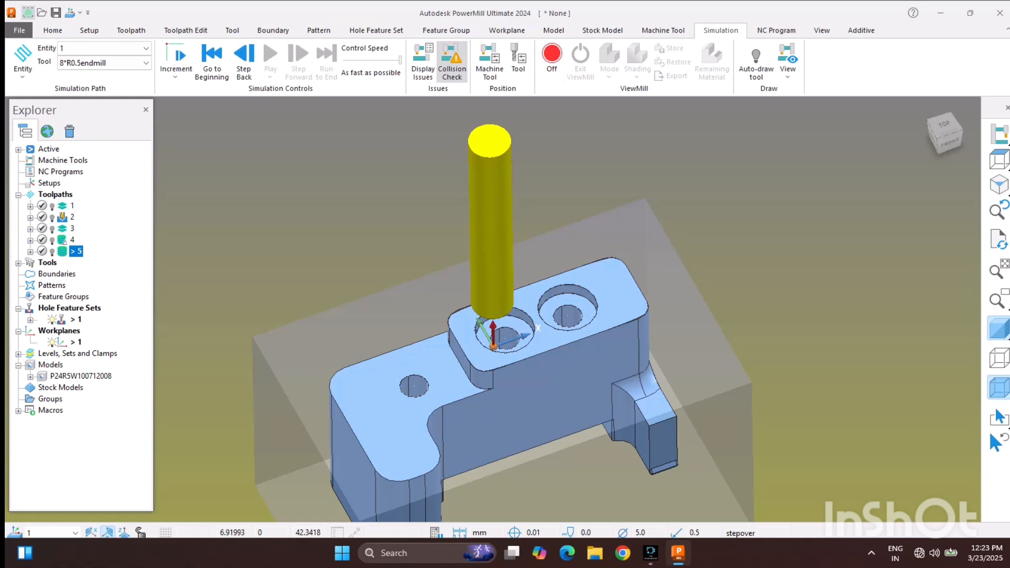
pyautogui.click(552, 56)
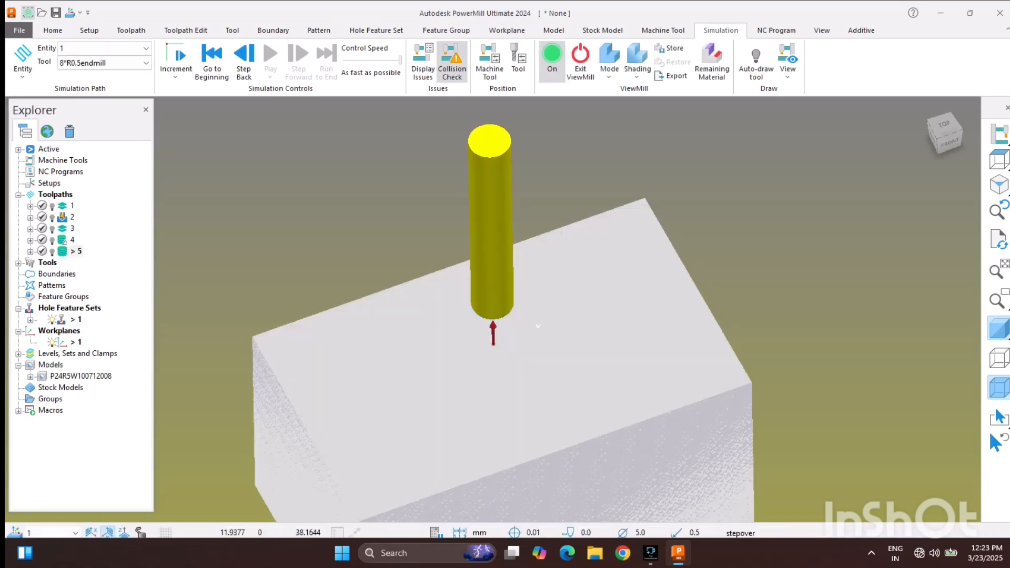
pyautogui.click(552, 55)
pyautogui.click(559, 95)
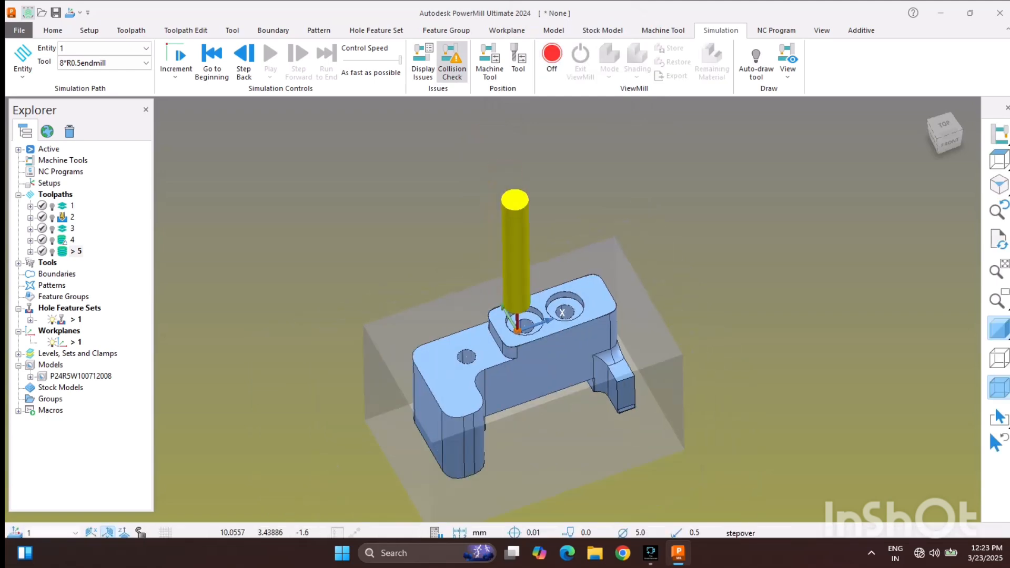
# Turn on the ViewMill stock simulation, activate an image mode and set the shading to Rainbow
pyautogui.scroll(-2, 470, 464)
pyautogui.scroll(6, 470, 464)
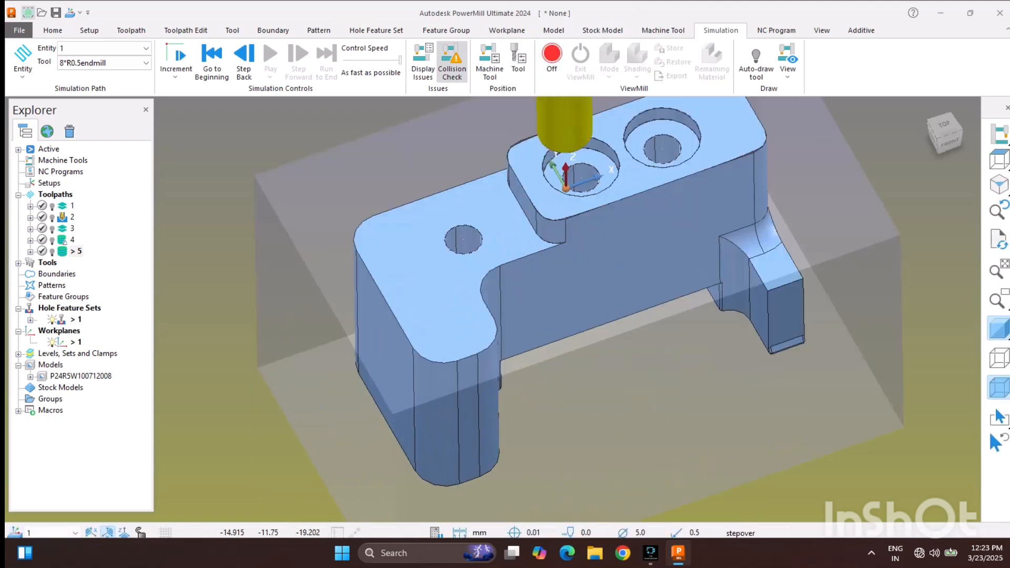
pyautogui.scroll(-3, 469, 464)
pyautogui.scroll(-3, 470, 462)
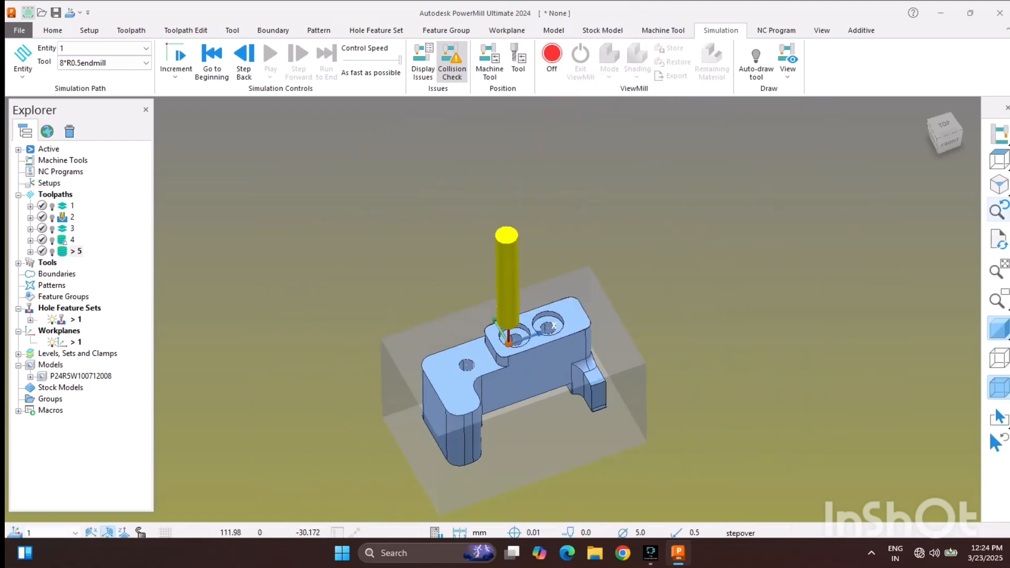
pyautogui.click(999, 184)
pyautogui.scroll(-4, 486, 371)
pyautogui.scroll(3, 465, 392)
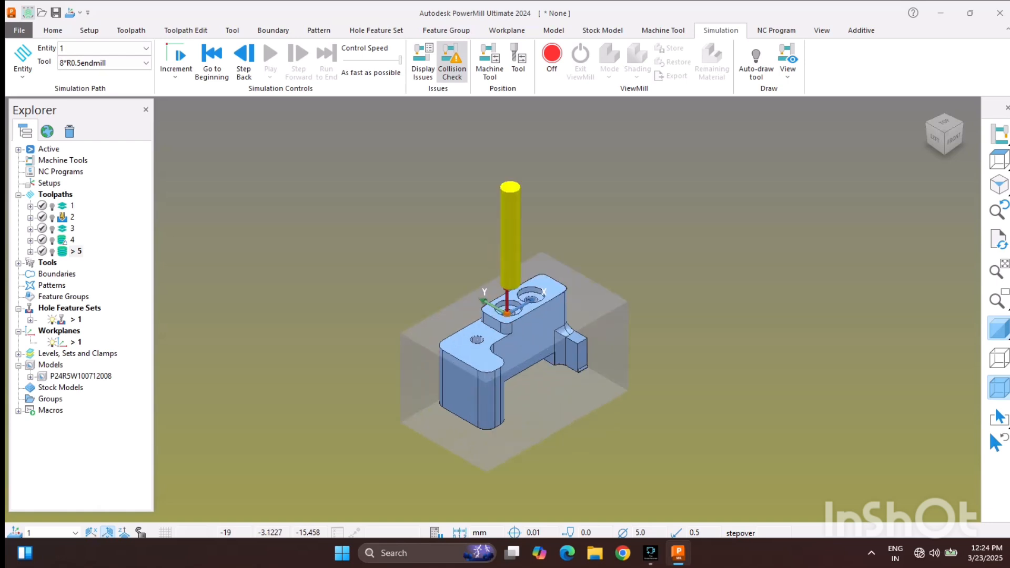
pyautogui.scroll(2, 461, 403)
pyautogui.click(551, 58)
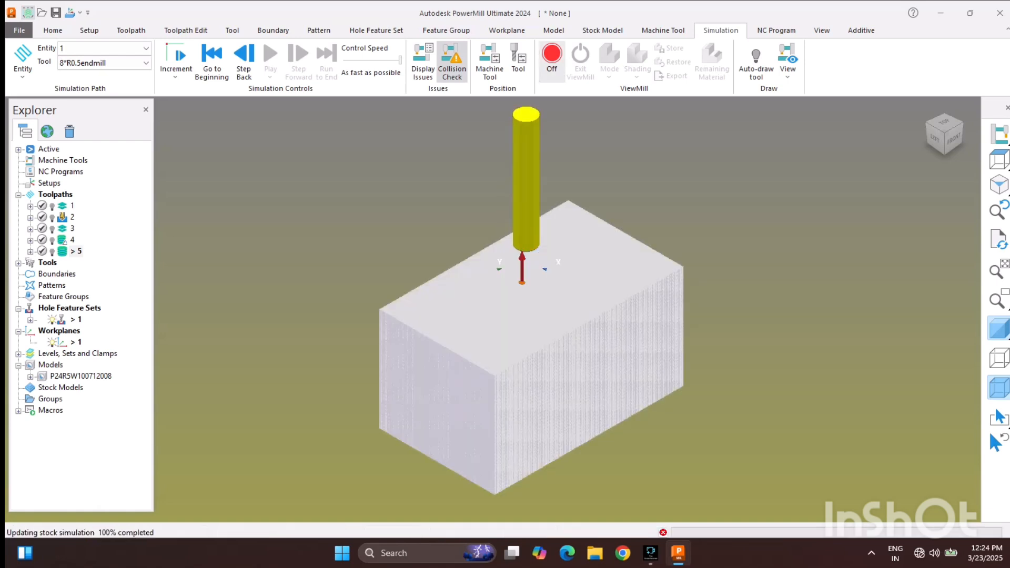
pyautogui.click(609, 59)
pyautogui.click(637, 124)
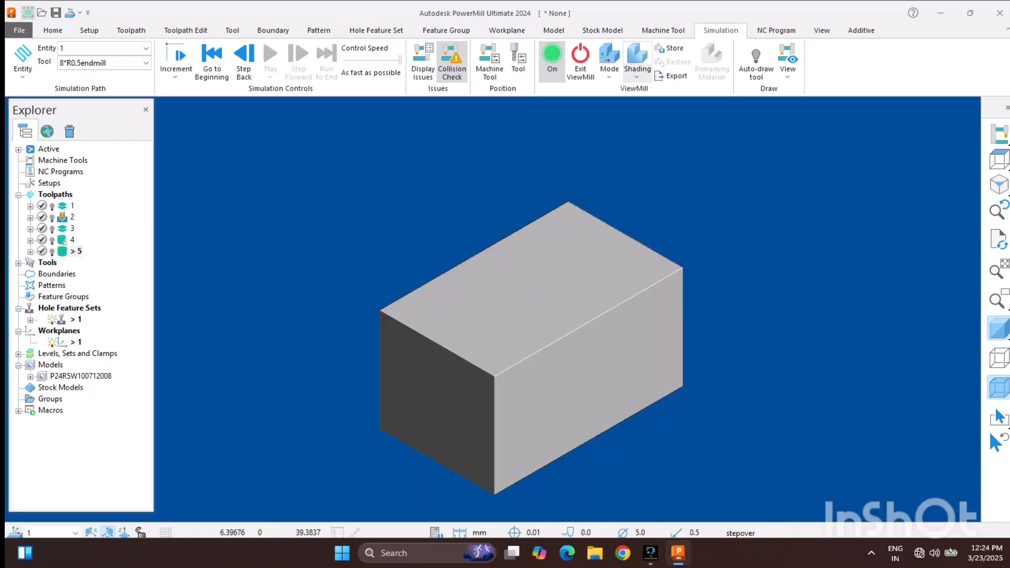
pyautogui.click(636, 63)
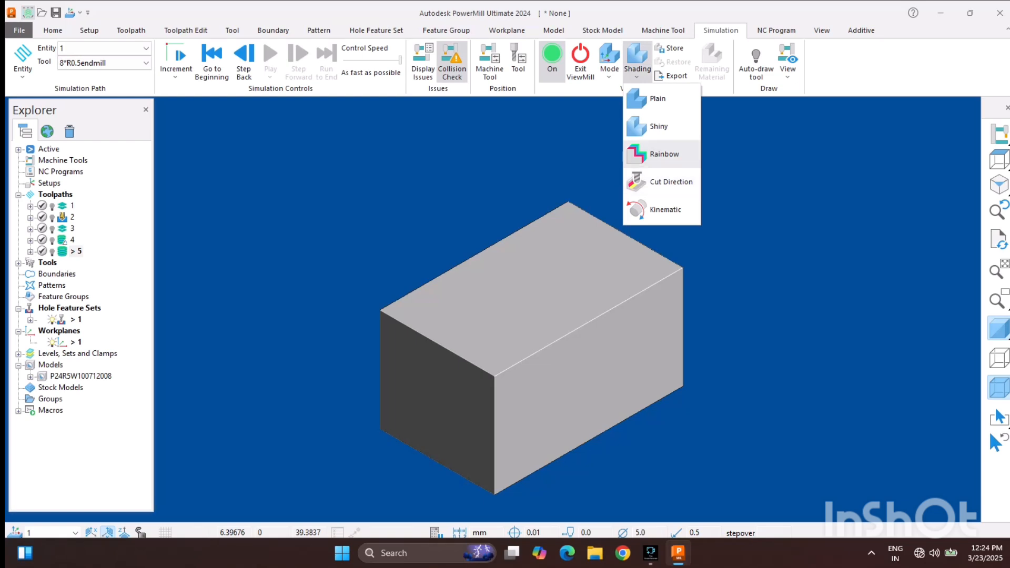
pyautogui.click(653, 151)
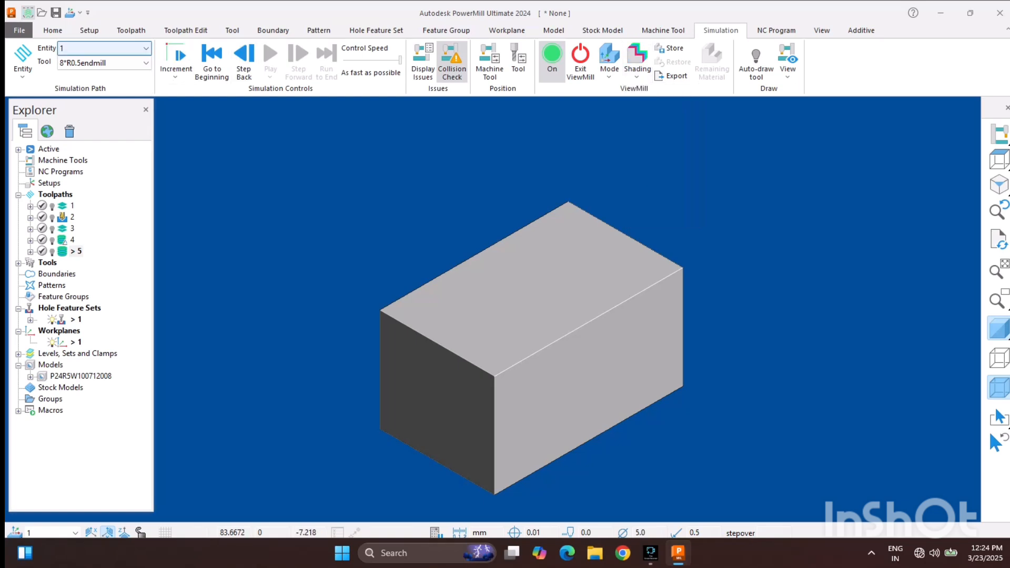
# Load toolpath 1 for simulation, display only the 8*R0.5endmill tool, and play the material removal
pyautogui.click(145, 48)
pyautogui.click(103, 96)
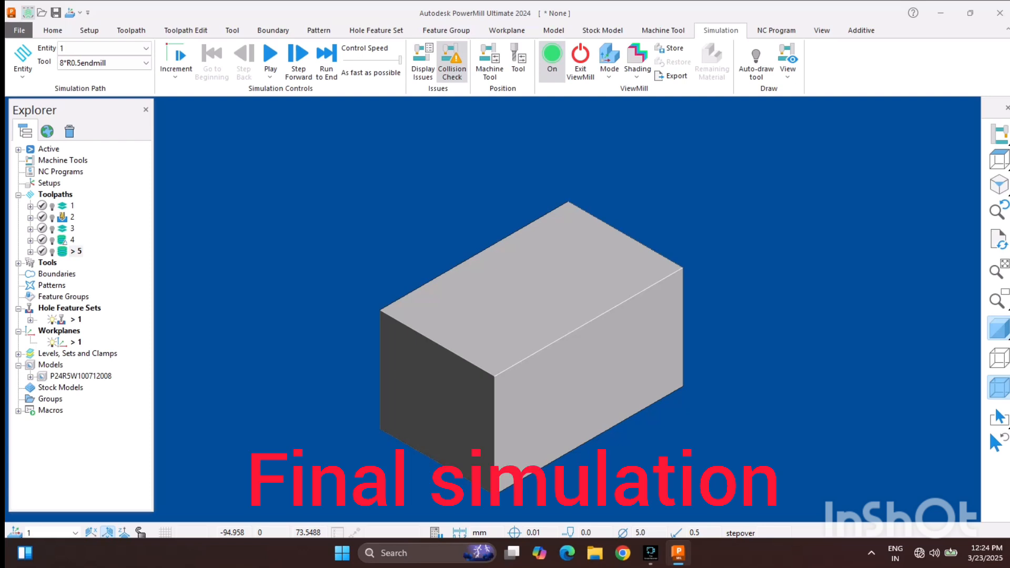
pyautogui.doubleClick(48, 263)
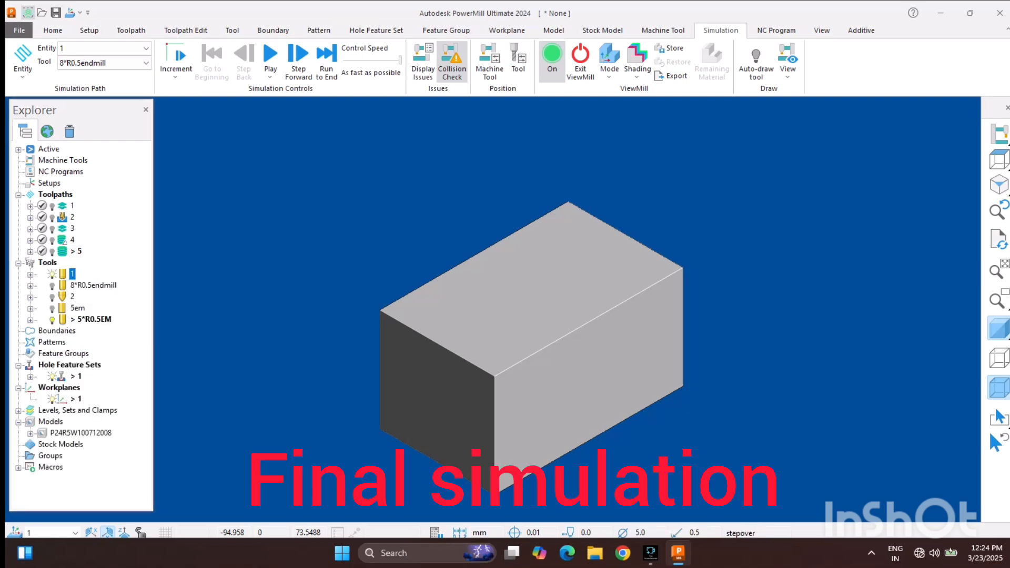
pyautogui.click(52, 319)
pyautogui.click(52, 285)
pyautogui.click(52, 274)
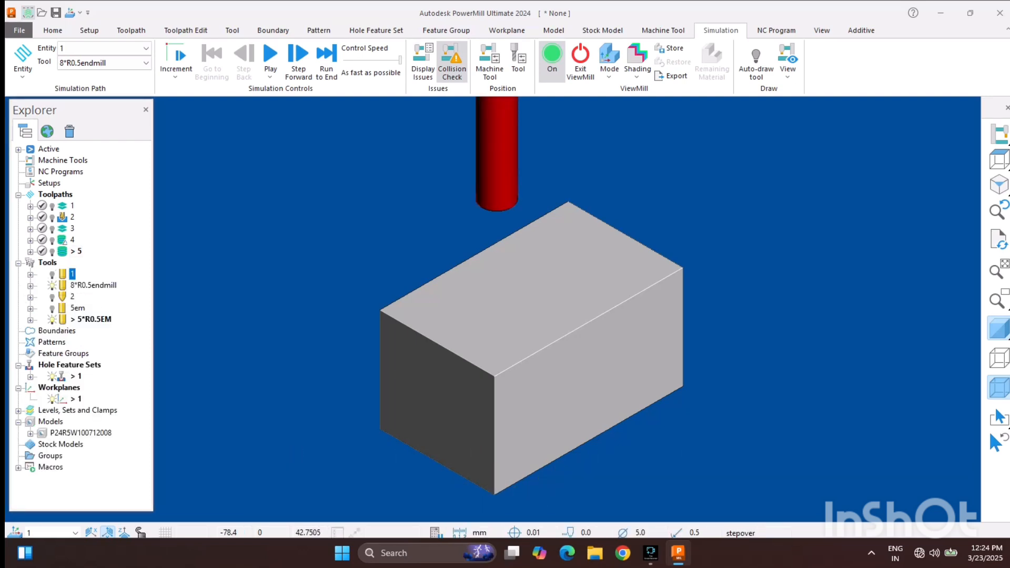
pyautogui.click(52, 319)
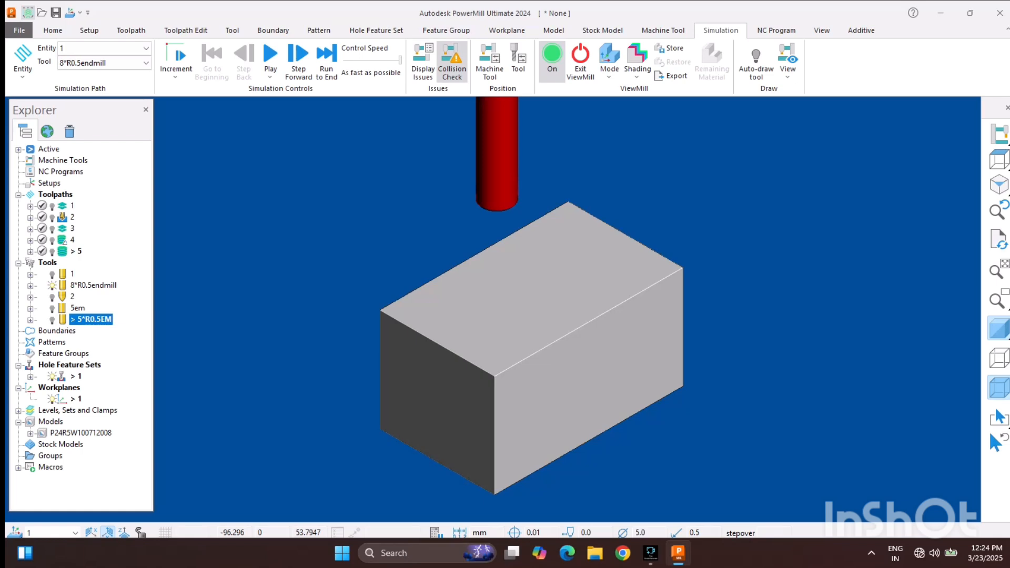
pyautogui.click(270, 58)
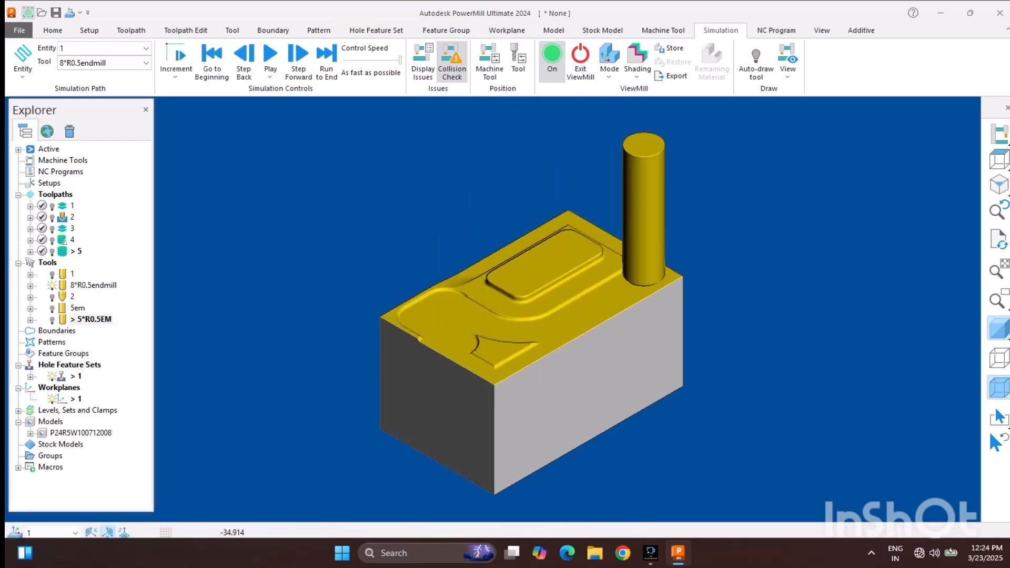
pyautogui.moveTo(651, 553)
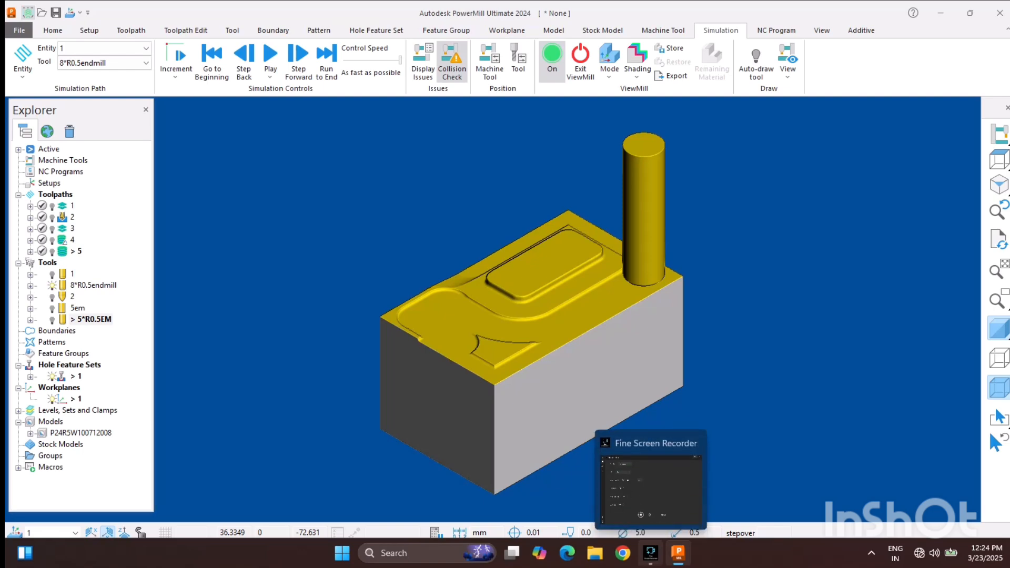
pyautogui.click(651, 487)
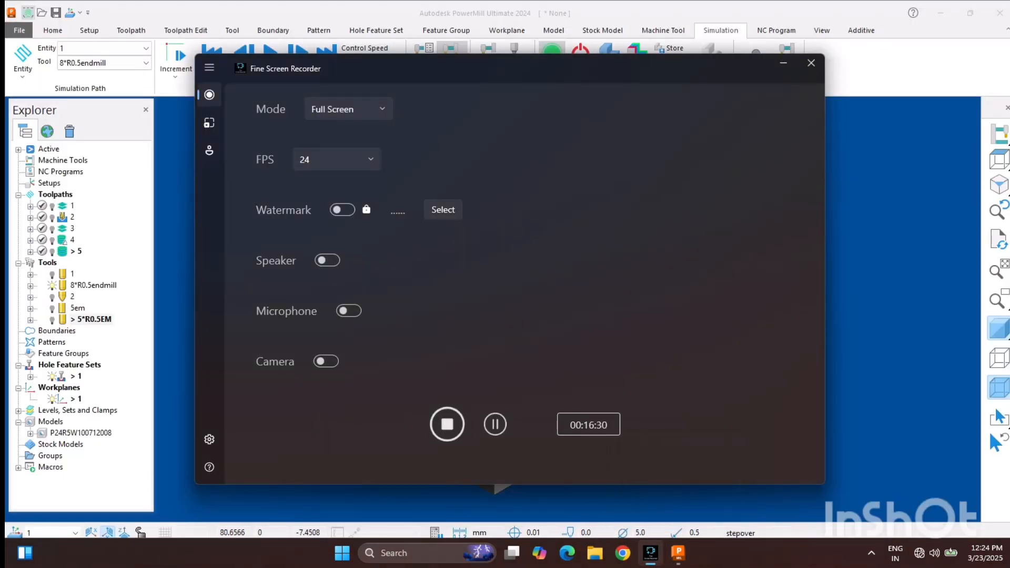
pyautogui.click(783, 63)
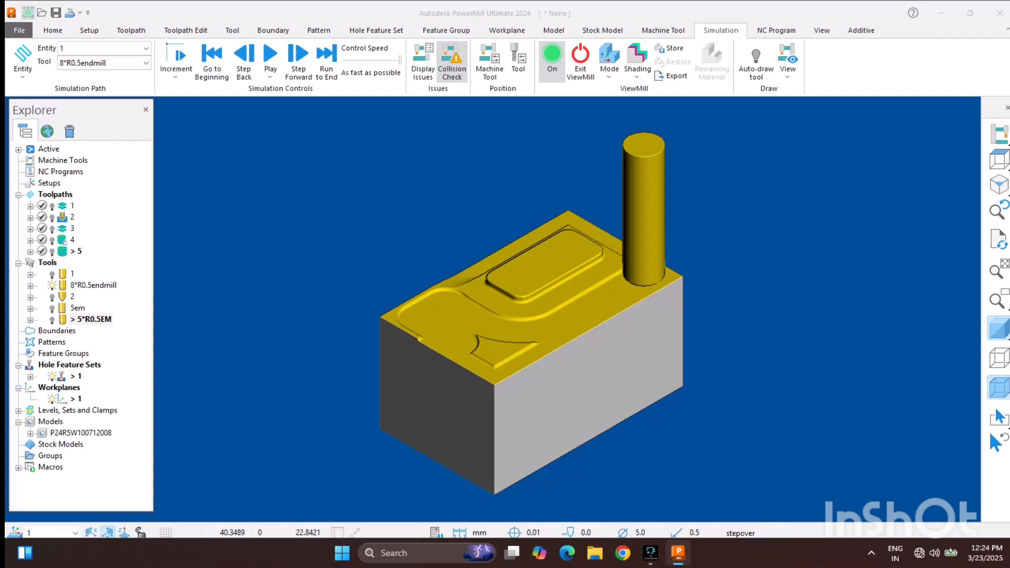
pyautogui.moveTo(679, 553)
pyautogui.click(679, 484)
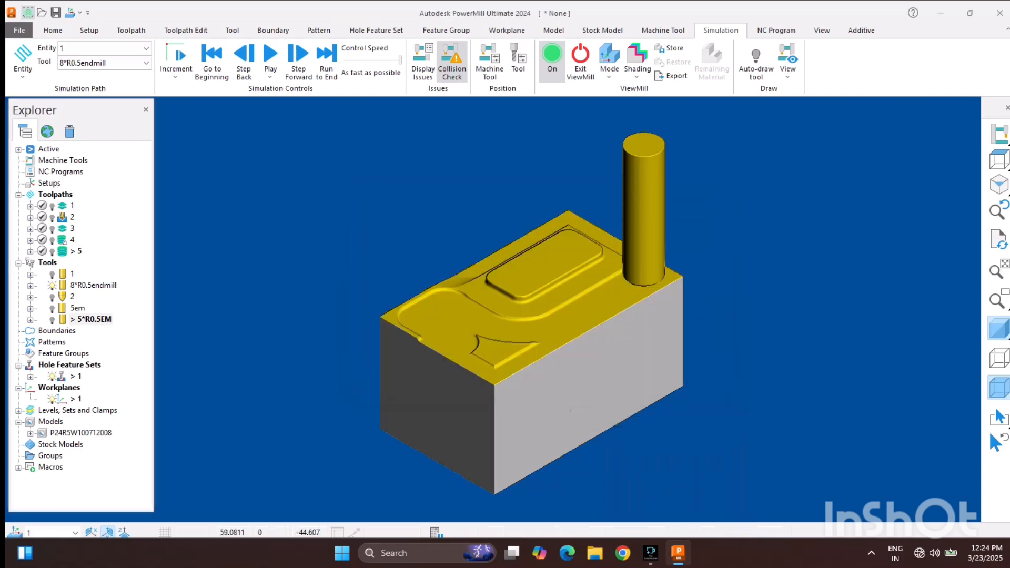
# Play the toolpath 1 simulation, and simulate toolpath 2 with only tool 2 displayed
pyautogui.click(270, 59)
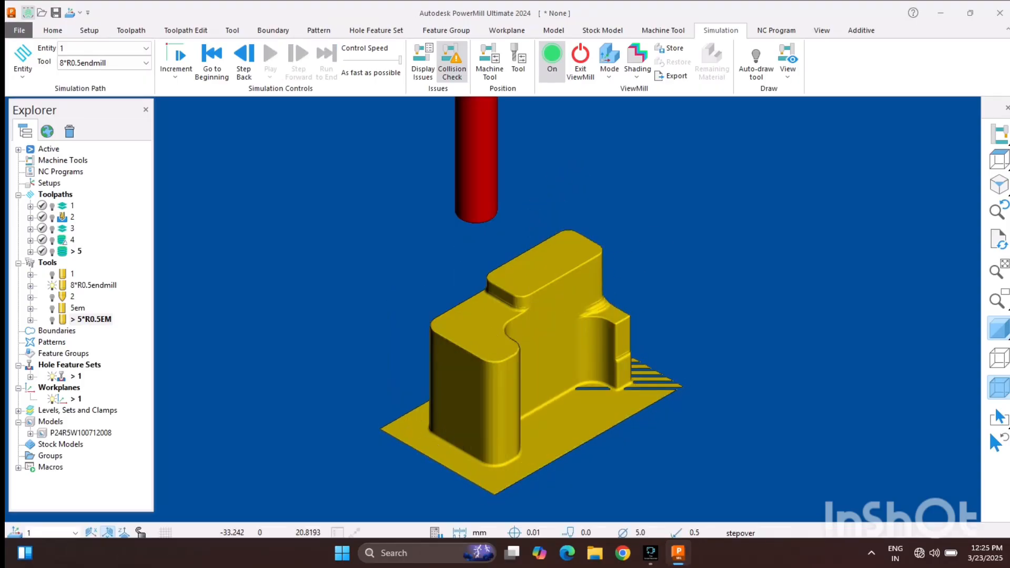
pyautogui.click(146, 49)
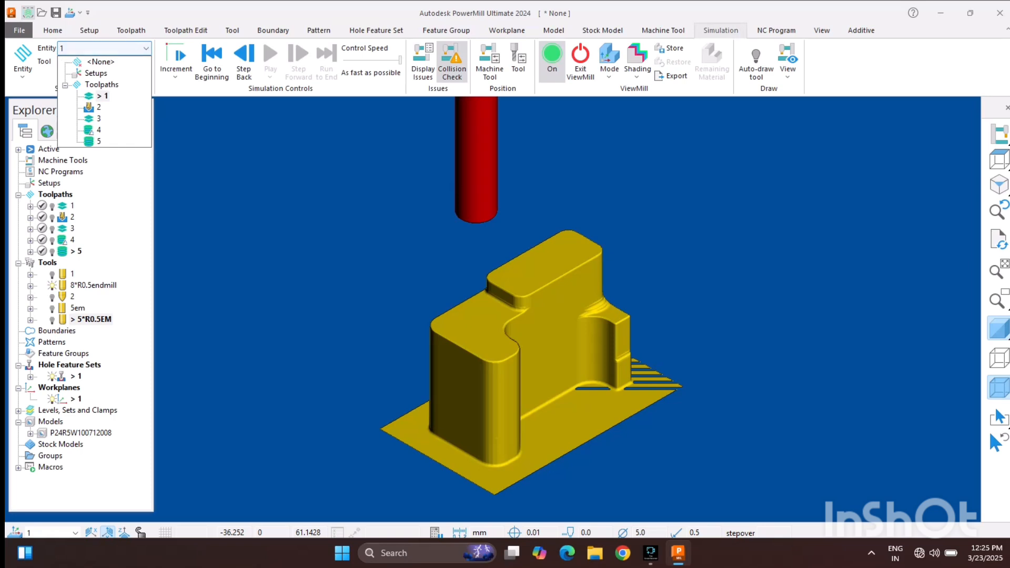
pyautogui.click(99, 108)
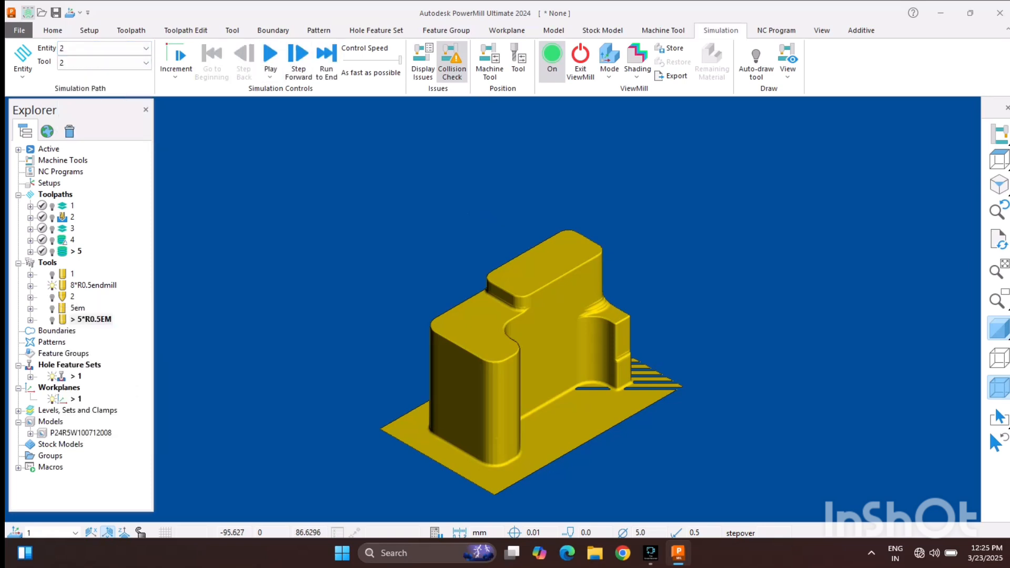
pyautogui.click(52, 297)
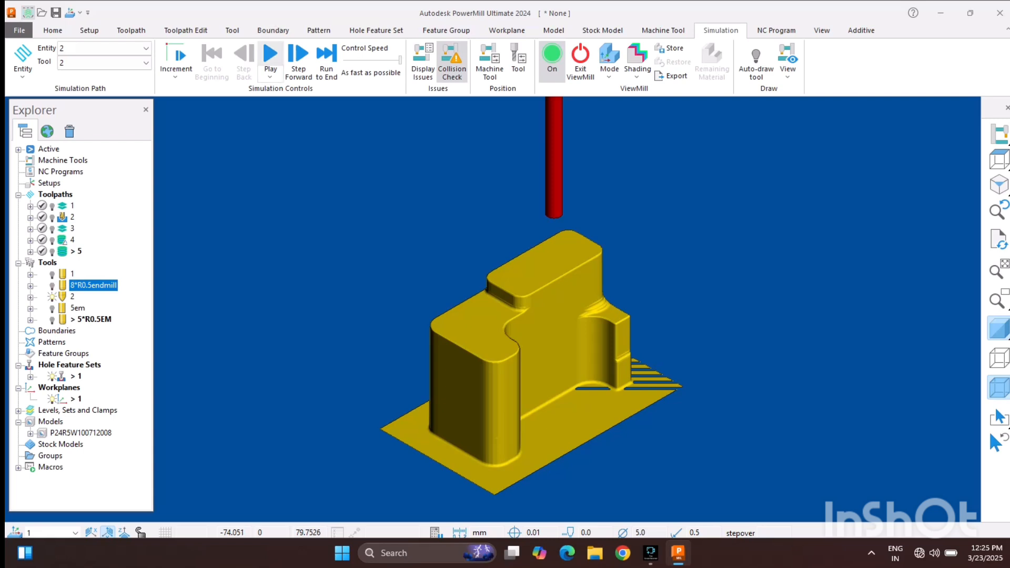
pyautogui.click(270, 55)
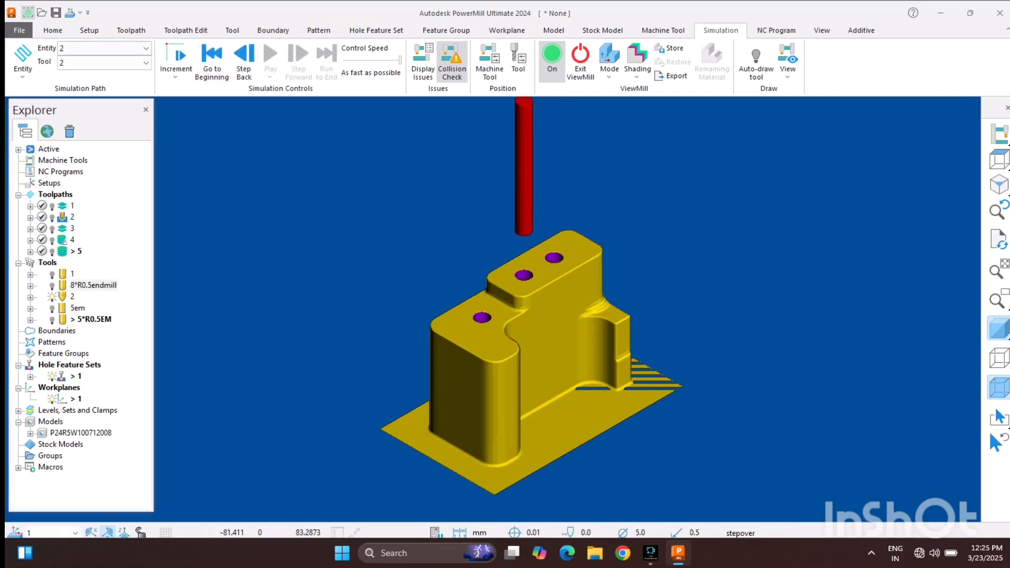
# Load toolpath 3 for simulation, display its 5em tool, and play the counterbore material removal
pyautogui.click(146, 48)
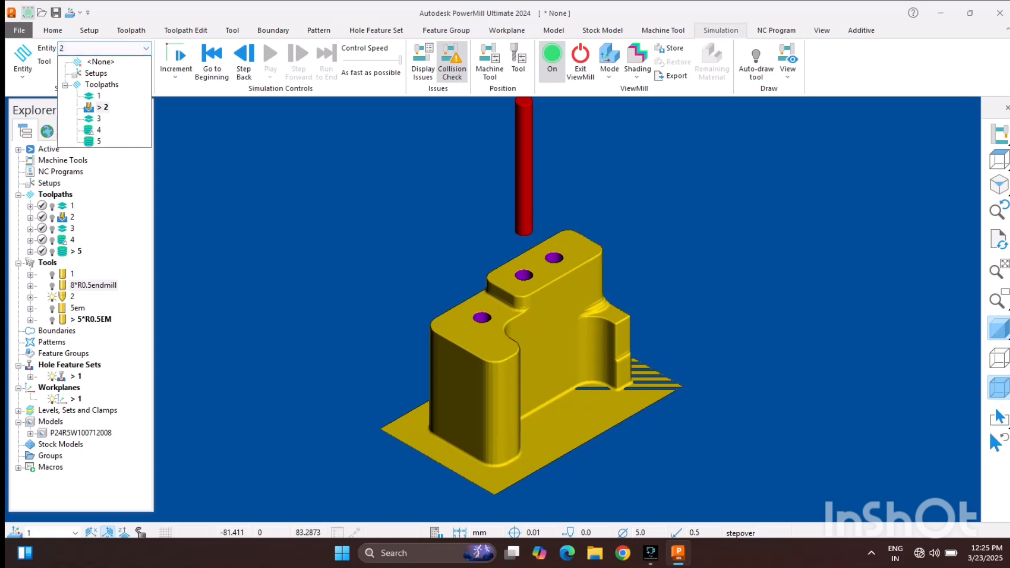
pyautogui.click(99, 119)
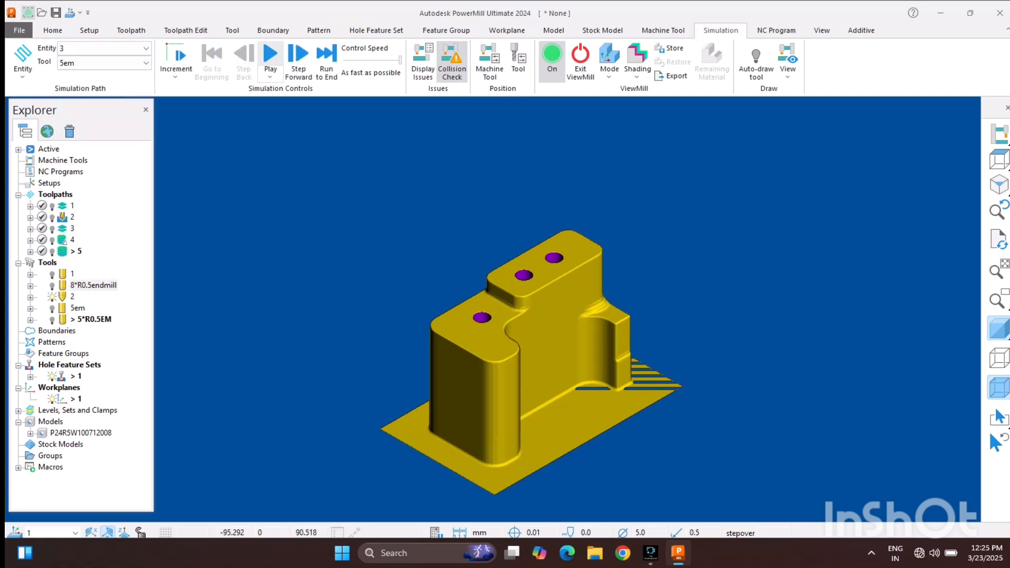
pyautogui.click(270, 56)
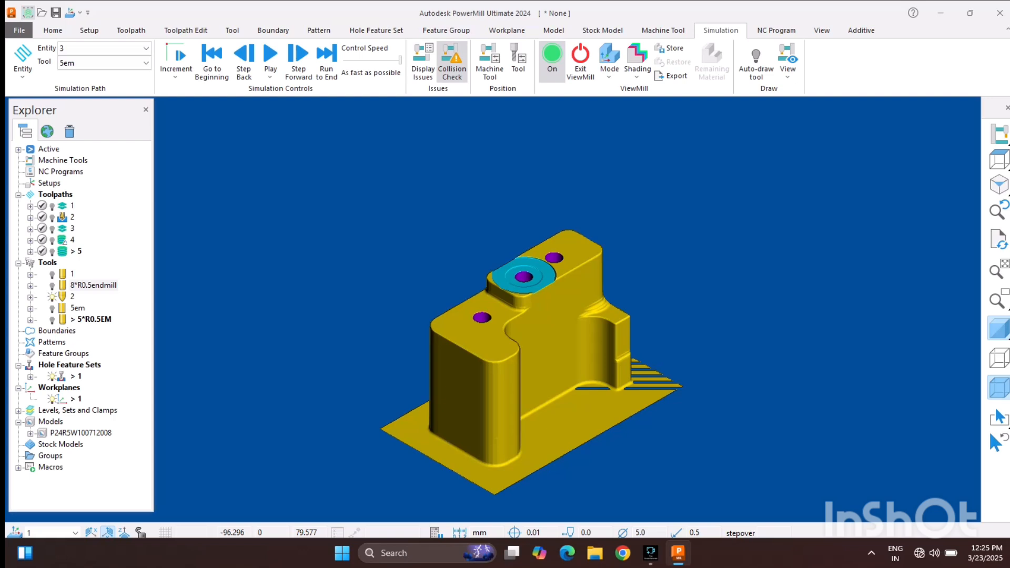
pyautogui.click(52, 309)
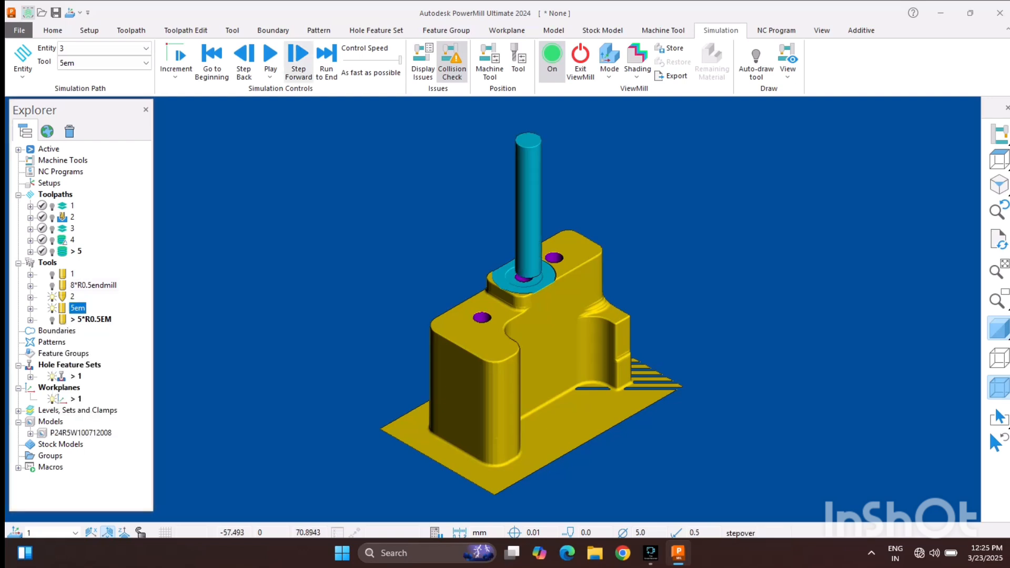
pyautogui.click(271, 55)
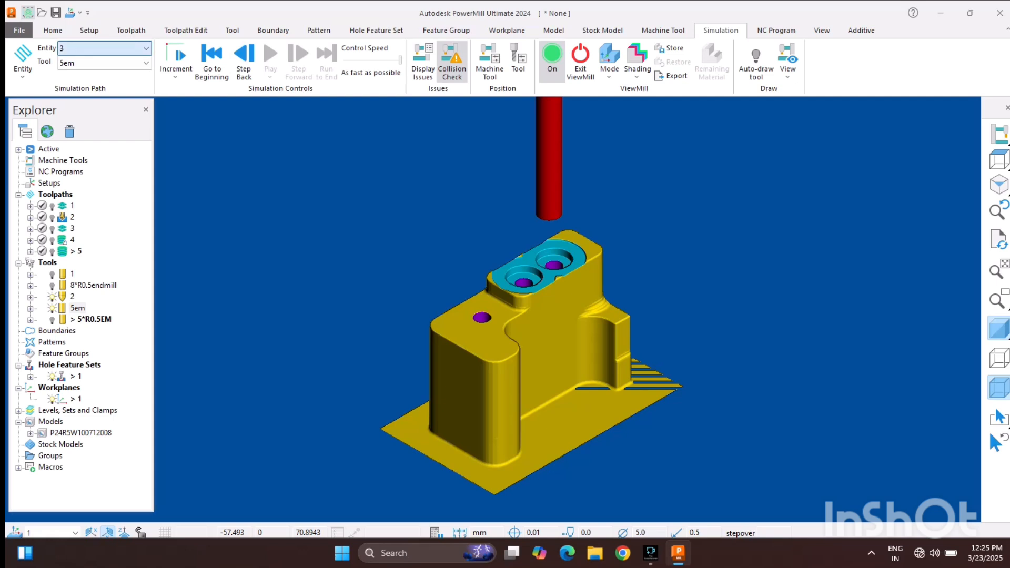
# Load toolpath 4 for simulation, display the 5*R0.5EM tool, and play the finishing material removal
pyautogui.click(146, 48)
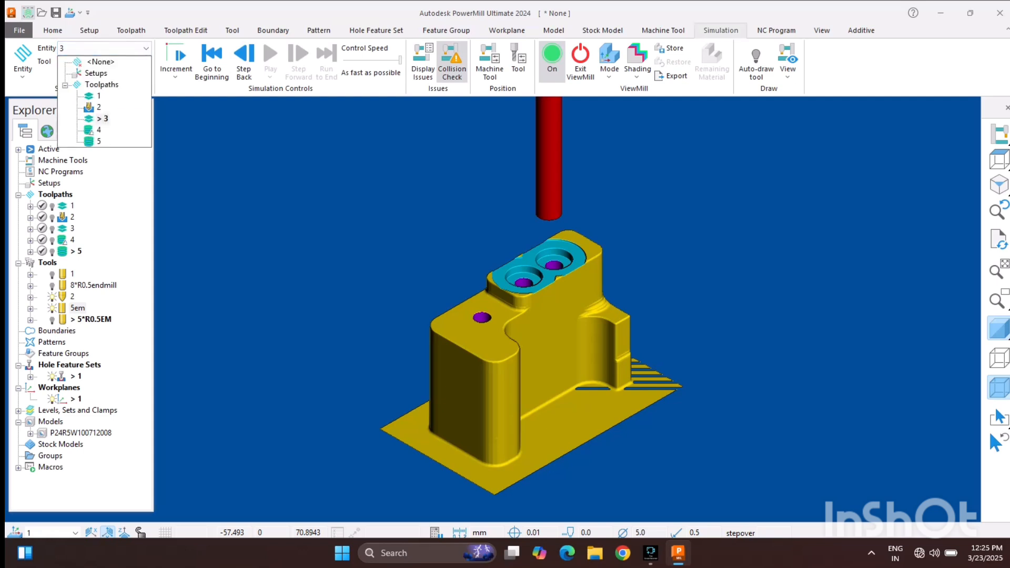
pyautogui.click(99, 130)
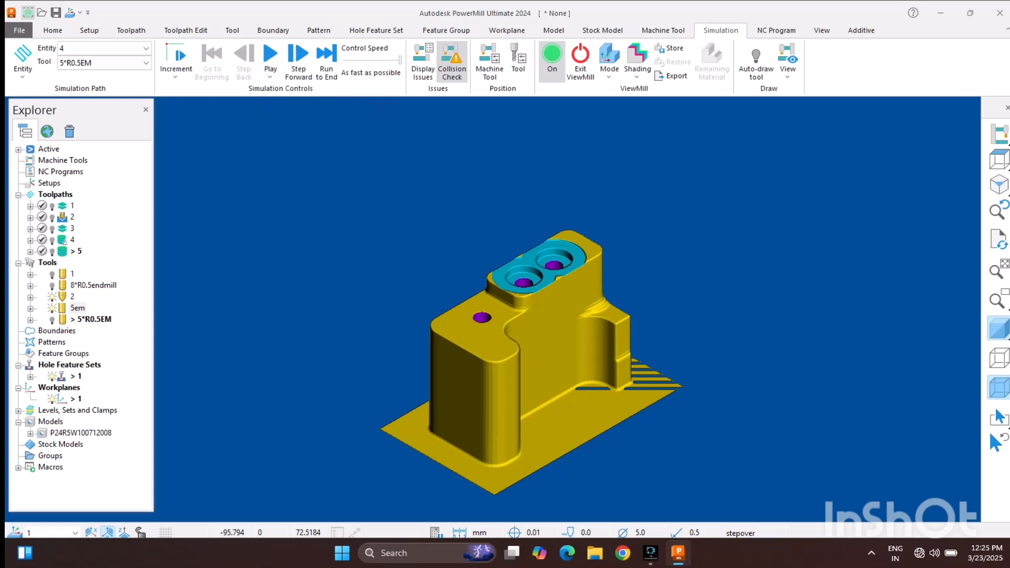
pyautogui.click(53, 320)
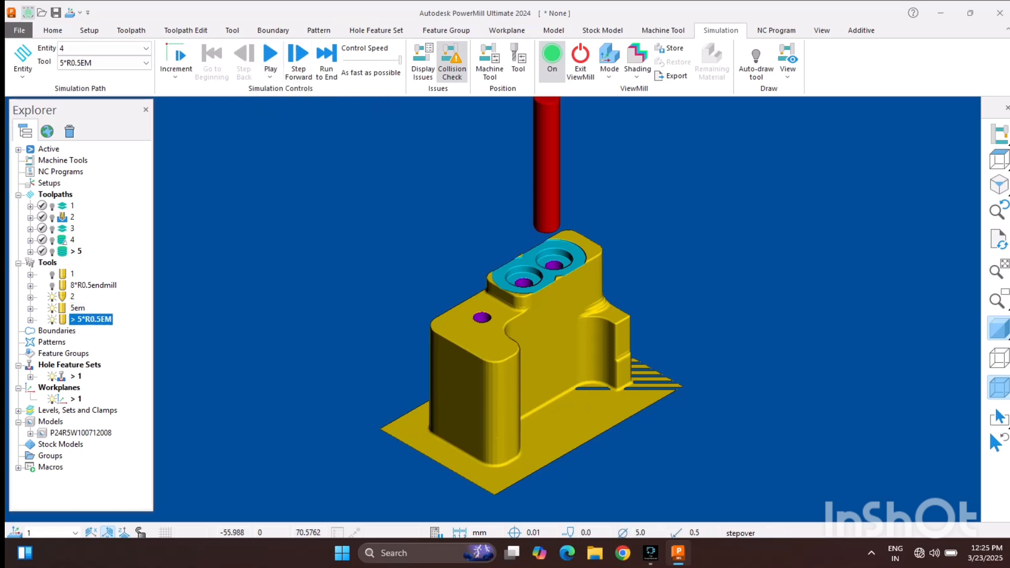
pyautogui.click(270, 59)
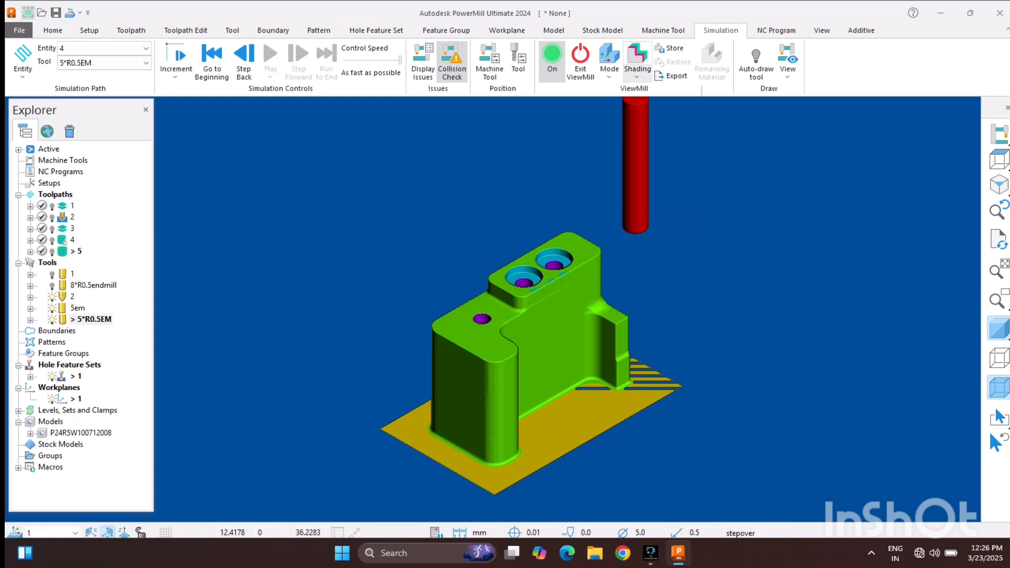
# View the machined stock in Shiny shading and return it to Rainbow shading
pyautogui.click(637, 66)
pyautogui.click(657, 126)
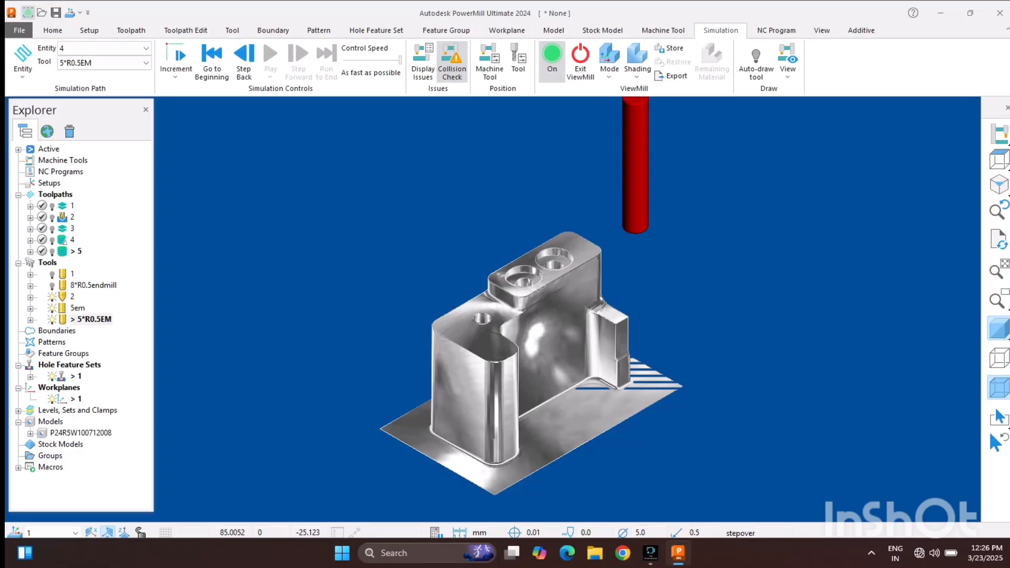
pyautogui.click(637, 68)
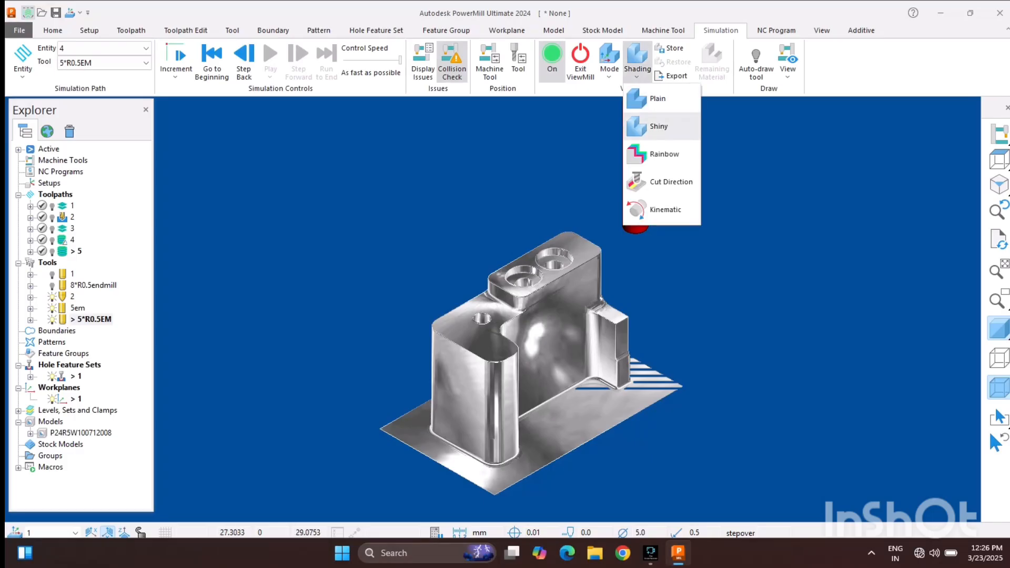
pyautogui.click(658, 124)
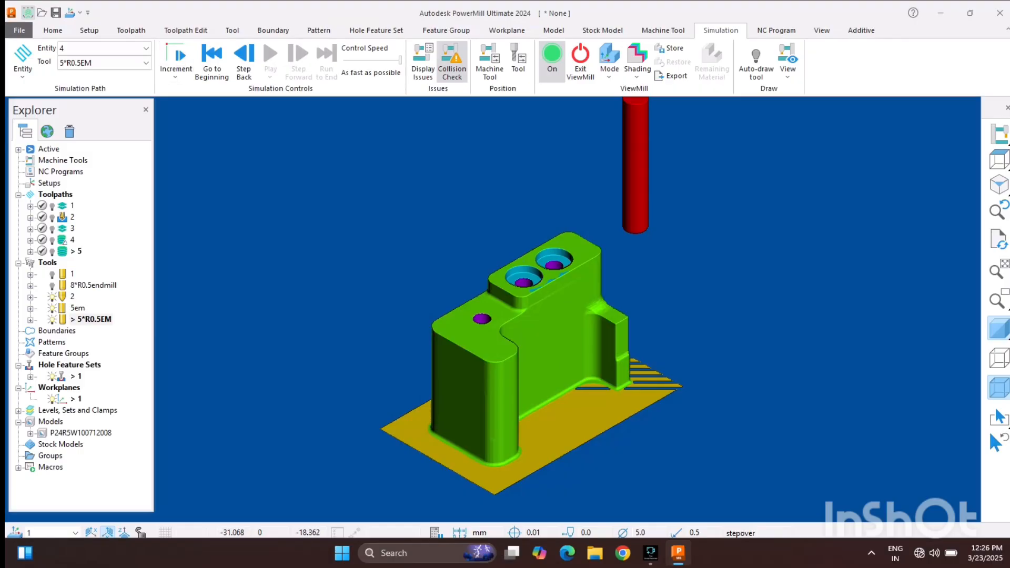
# Exit ViewMill and hide the tools 2, 5em and 5*R0.5EM in the model view
pyautogui.click(580, 62)
pyautogui.press('Return')
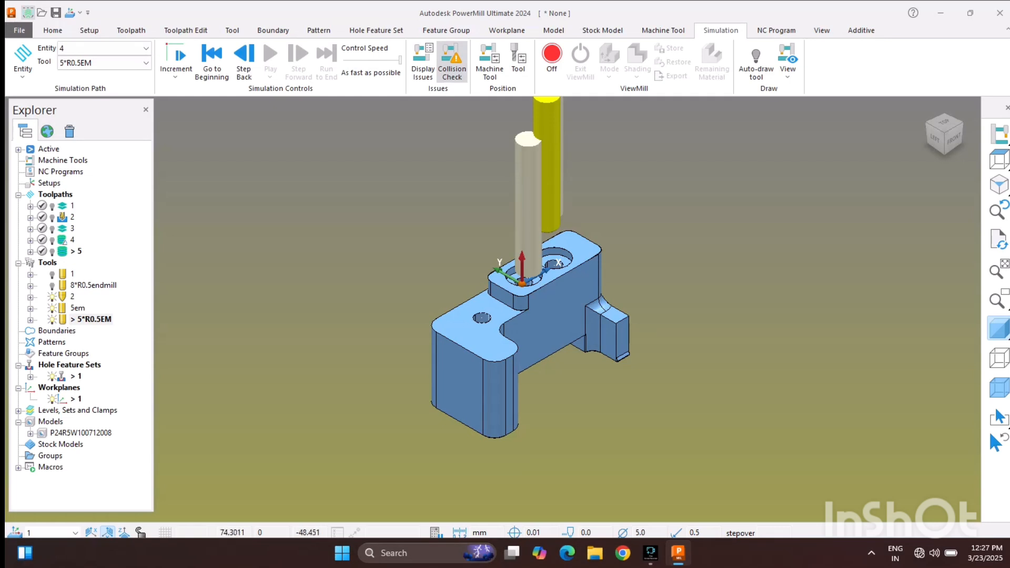
pyautogui.click(651, 552)
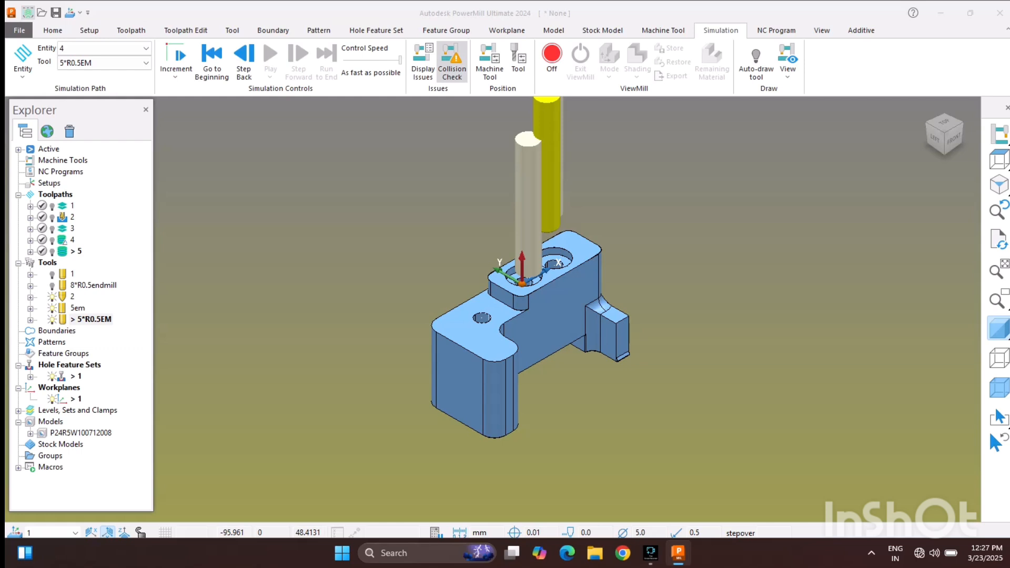
pyautogui.click(52, 297)
pyautogui.click(52, 309)
pyautogui.click(52, 320)
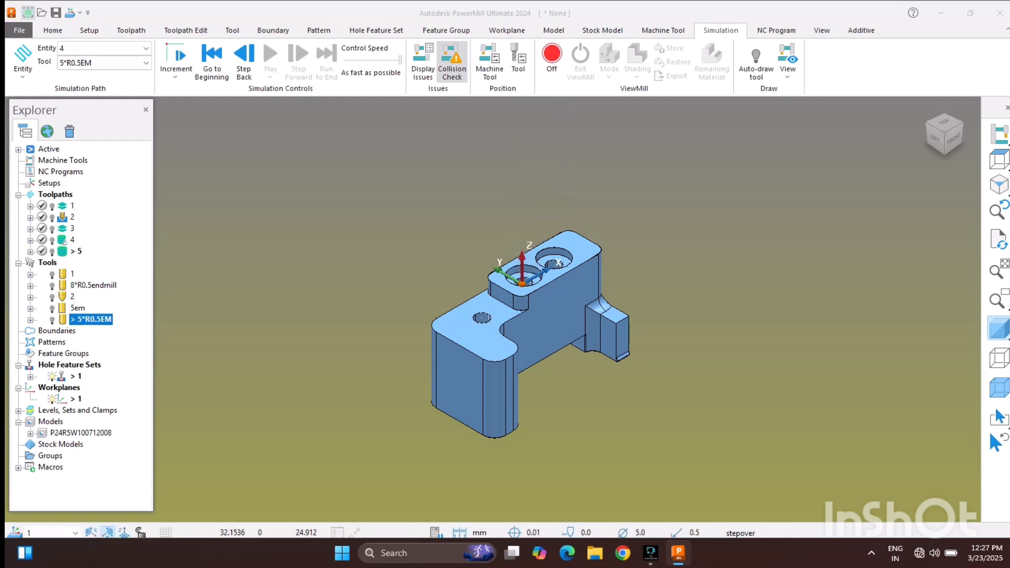
# Try to add all the toolpaths to an NC program
pyautogui.rightClick(56, 195)
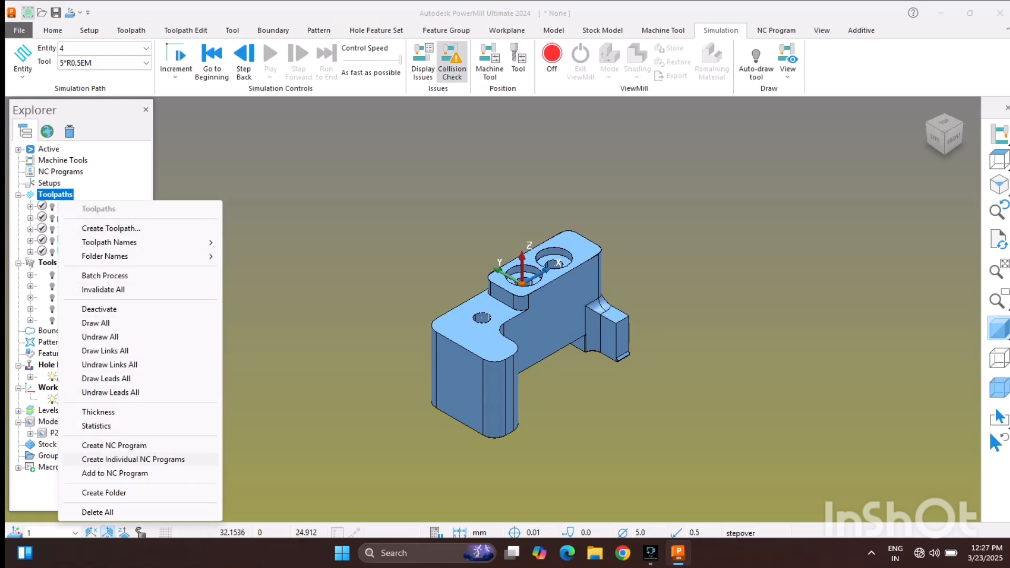
pyautogui.click(115, 473)
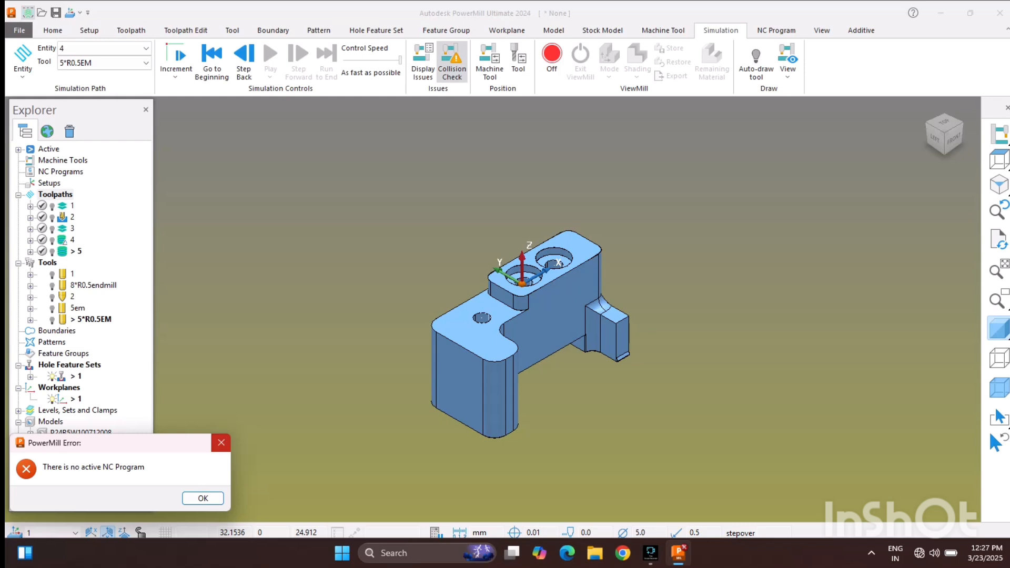
pyautogui.click(221, 442)
# Create a new NC program and assign Fanuc as its machine option file
pyautogui.rightClick(60, 171)
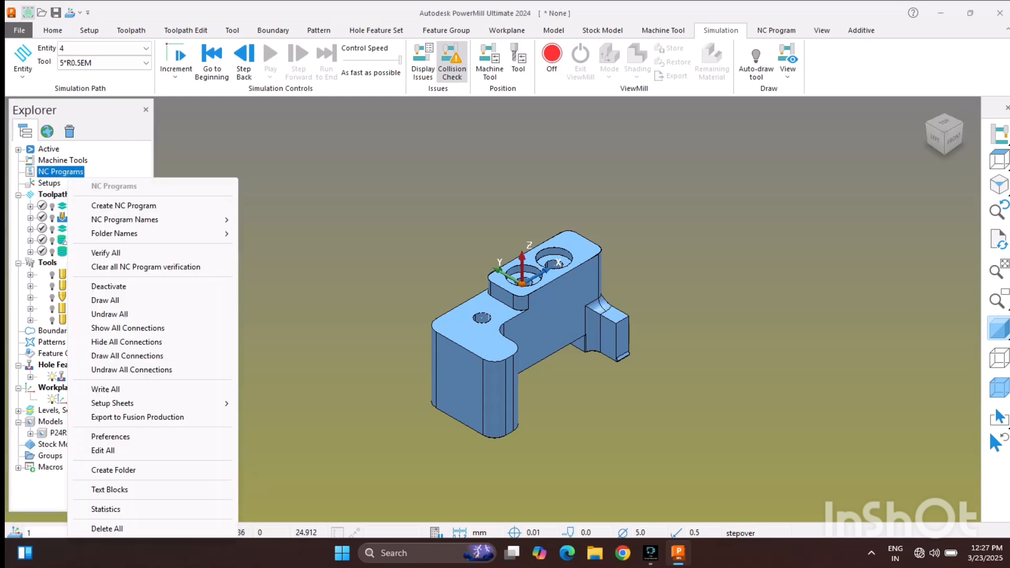
pyautogui.click(124, 205)
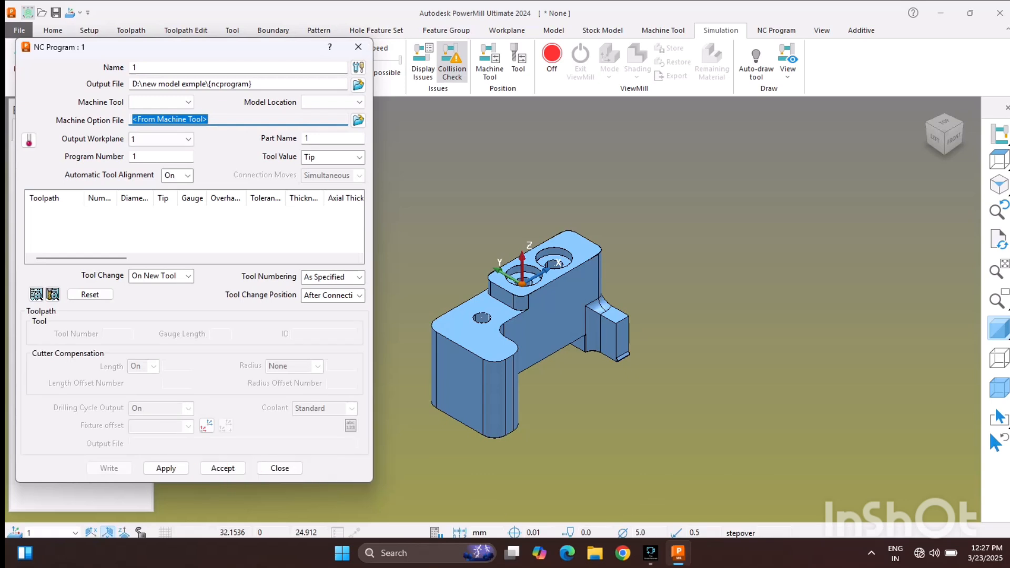
pyautogui.click(358, 120)
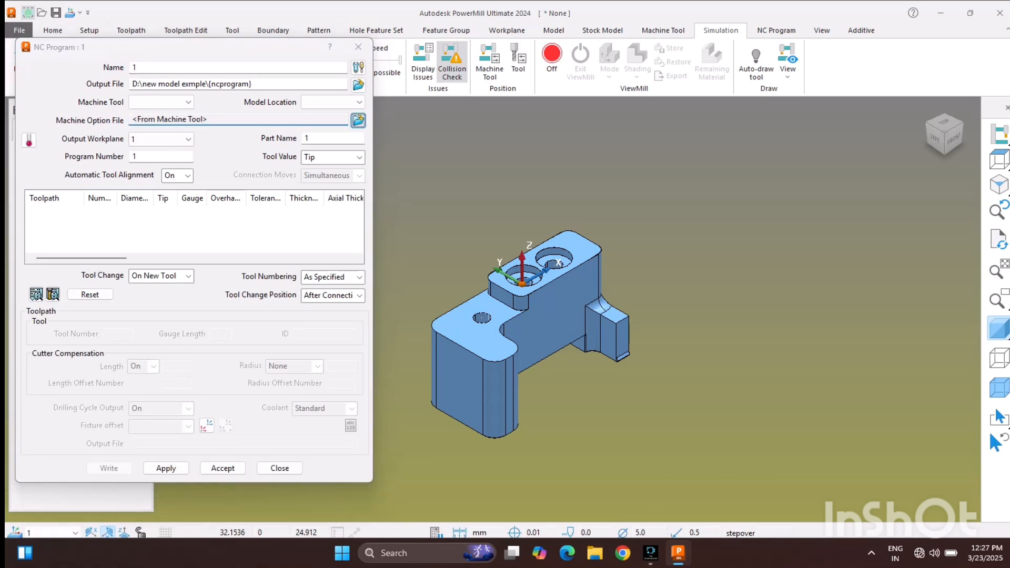
pyautogui.click(63, 69)
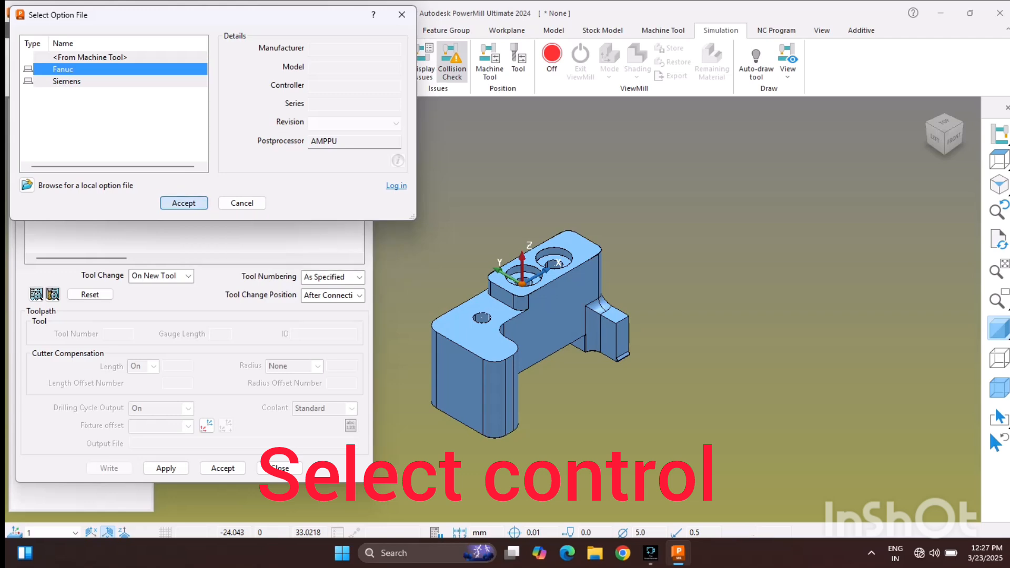
pyautogui.press('Return')
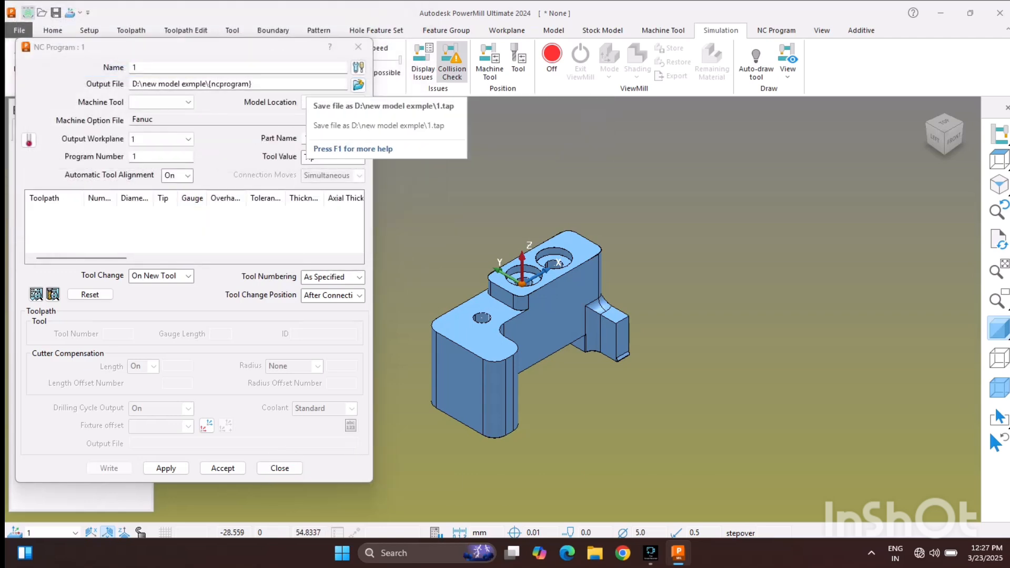
# Set the NC program's output file to O1234 in the new programs folder on drive D
pyautogui.click(358, 85)
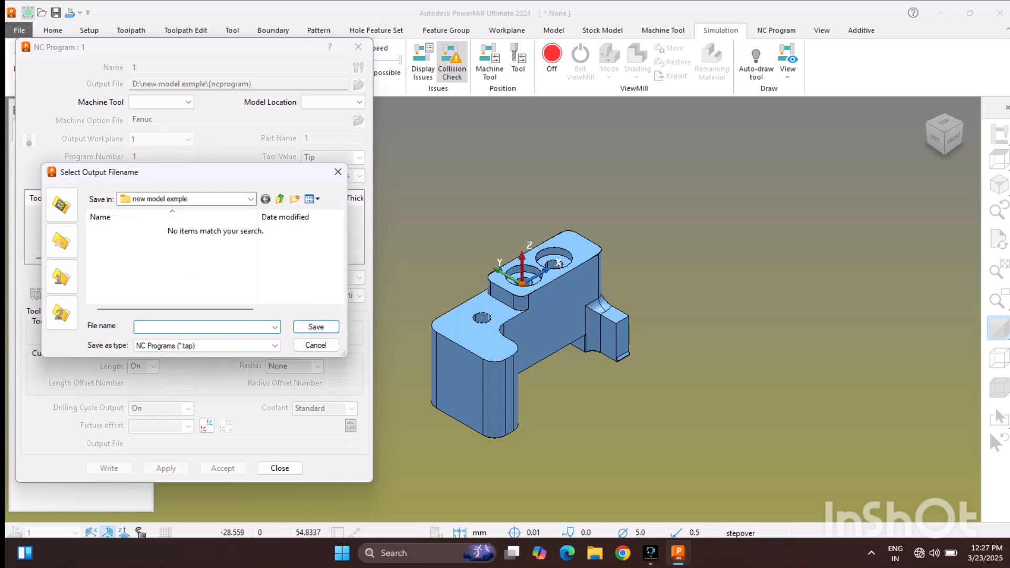
pyautogui.click(280, 199)
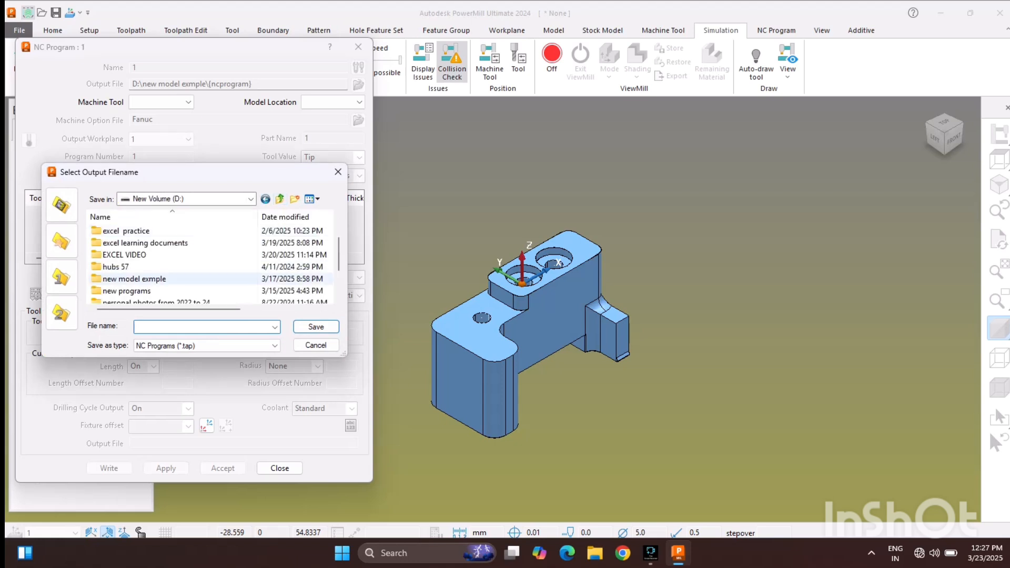
pyautogui.scroll(-1, 158, 300)
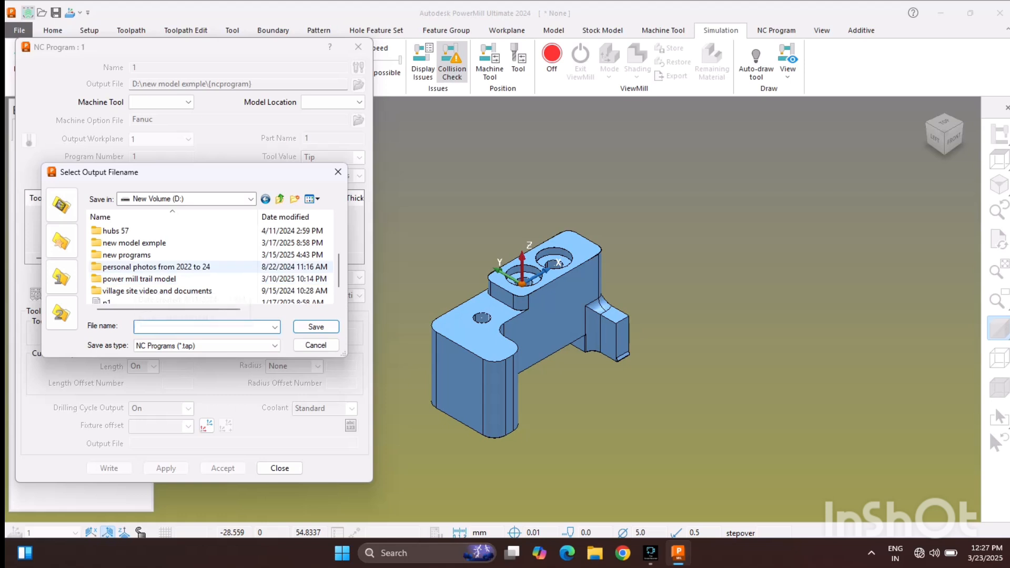
pyautogui.click(132, 255)
pyautogui.doubleClick(132, 255)
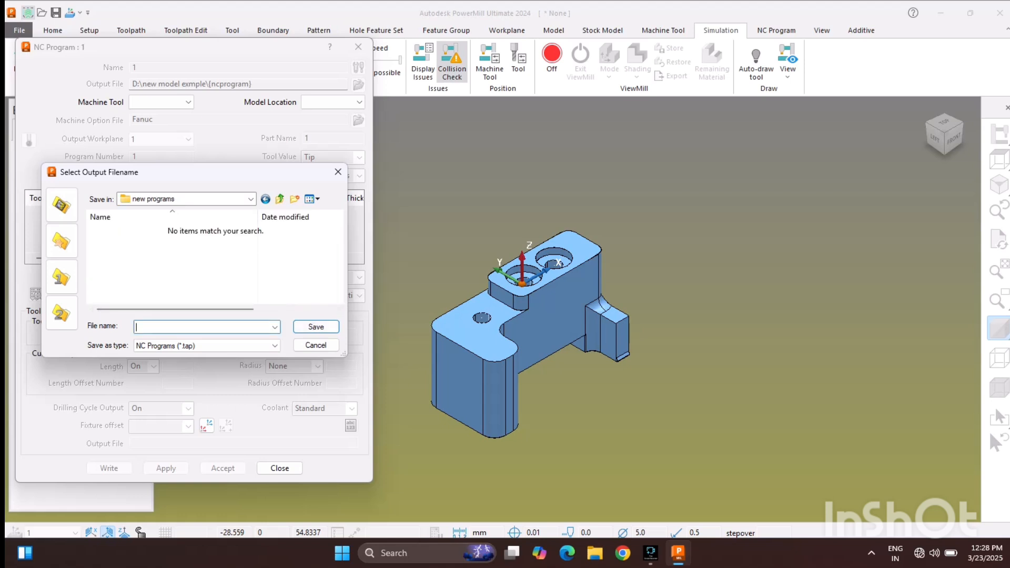
pyautogui.write('O1234')
pyautogui.press('Return')
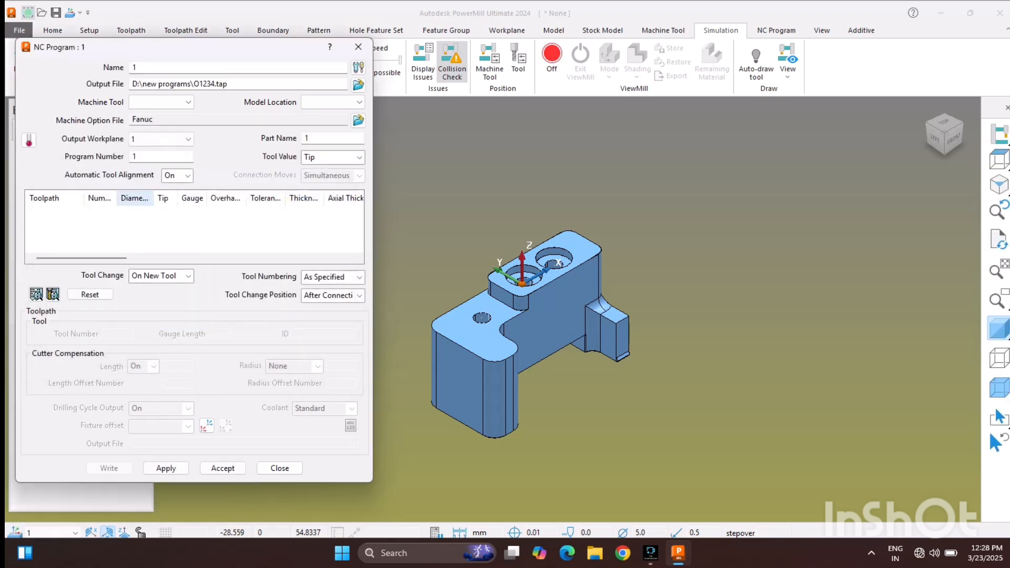
# Set the NC program's tool value to Centre
pyautogui.click(333, 157)
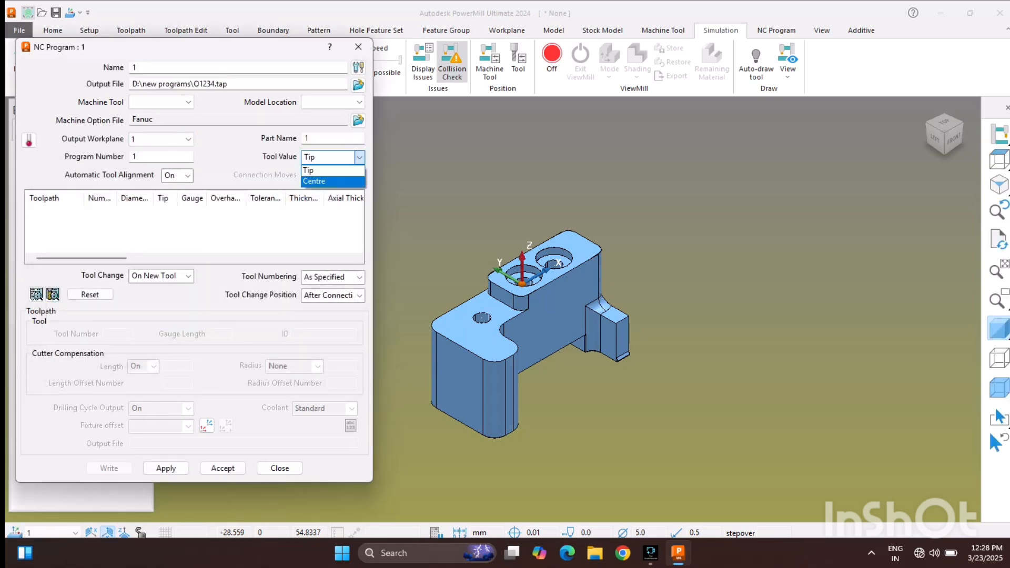
pyautogui.click(318, 180)
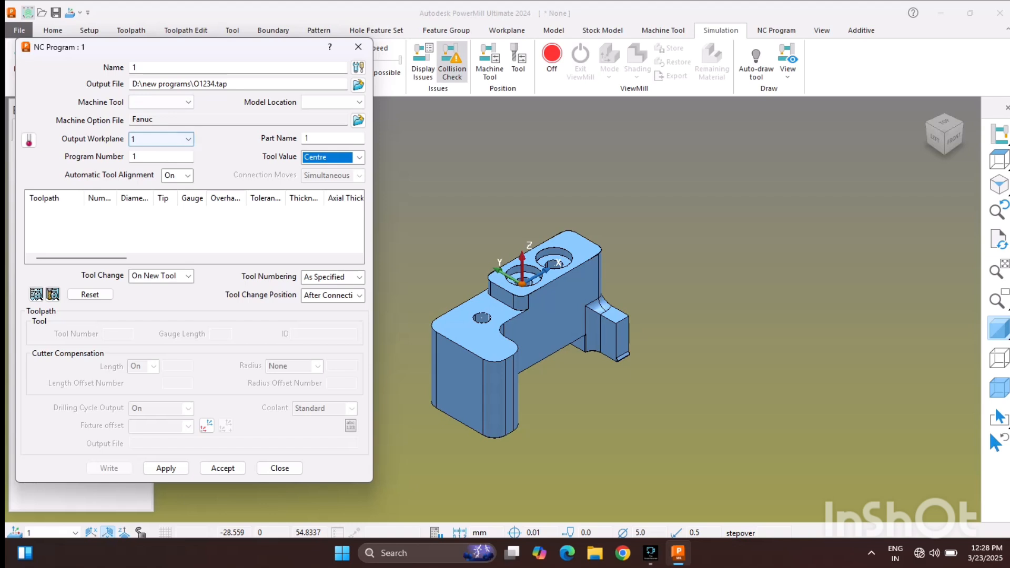
# Try to set the NC program's program number to O1234
pyautogui.click(150, 157)
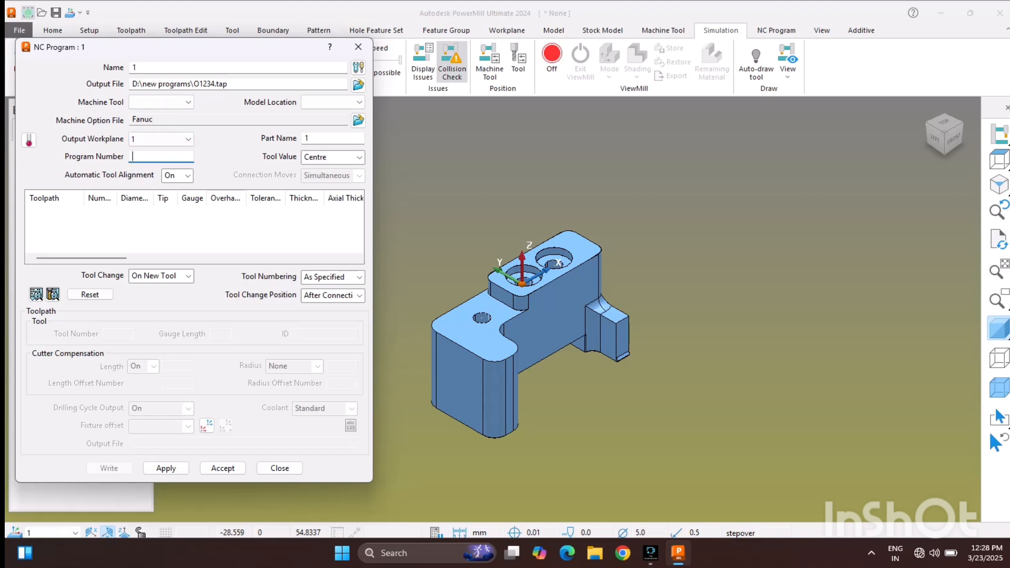
pyautogui.write('O1234')
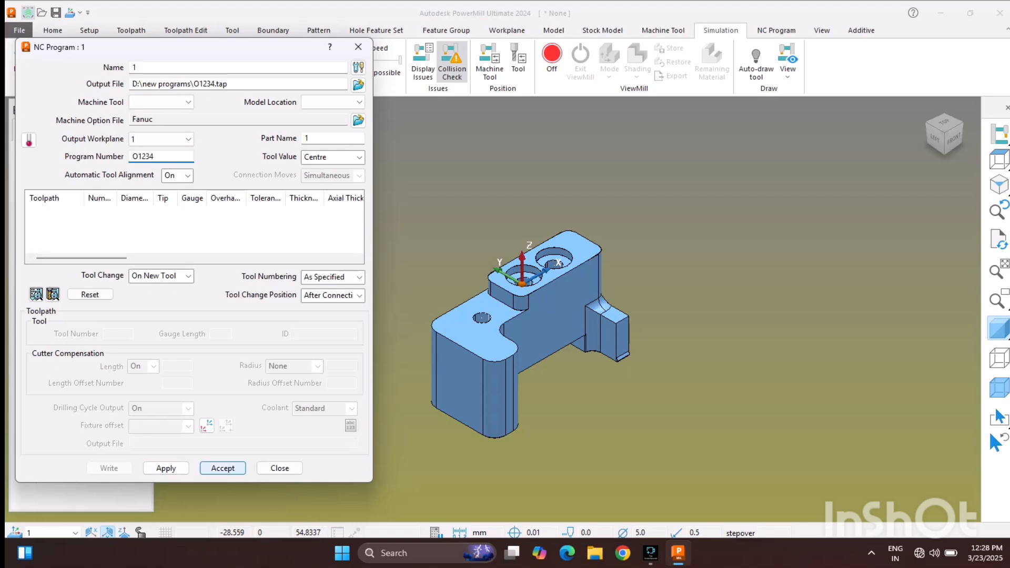
pyautogui.click(221, 468)
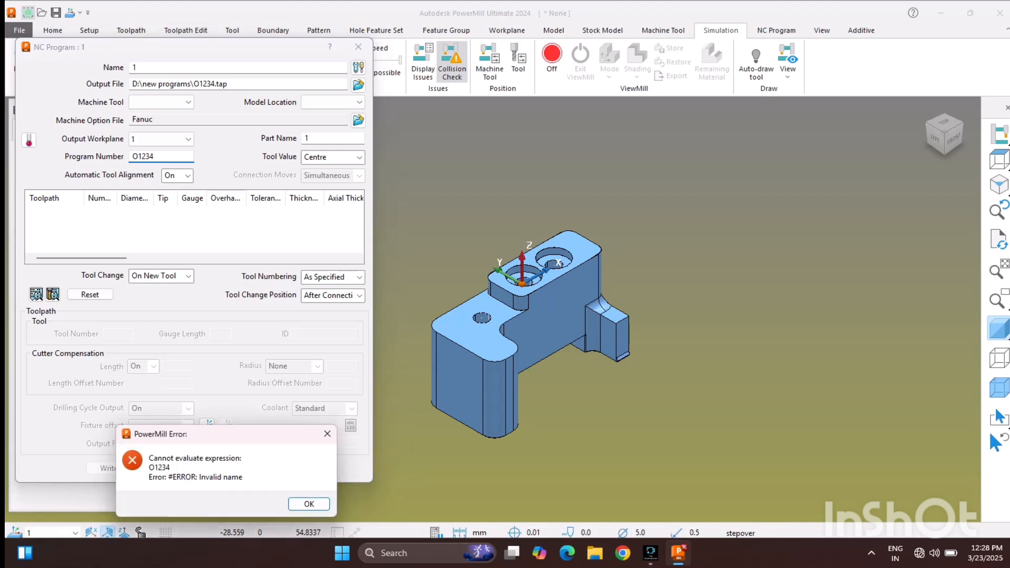
pyautogui.click(327, 434)
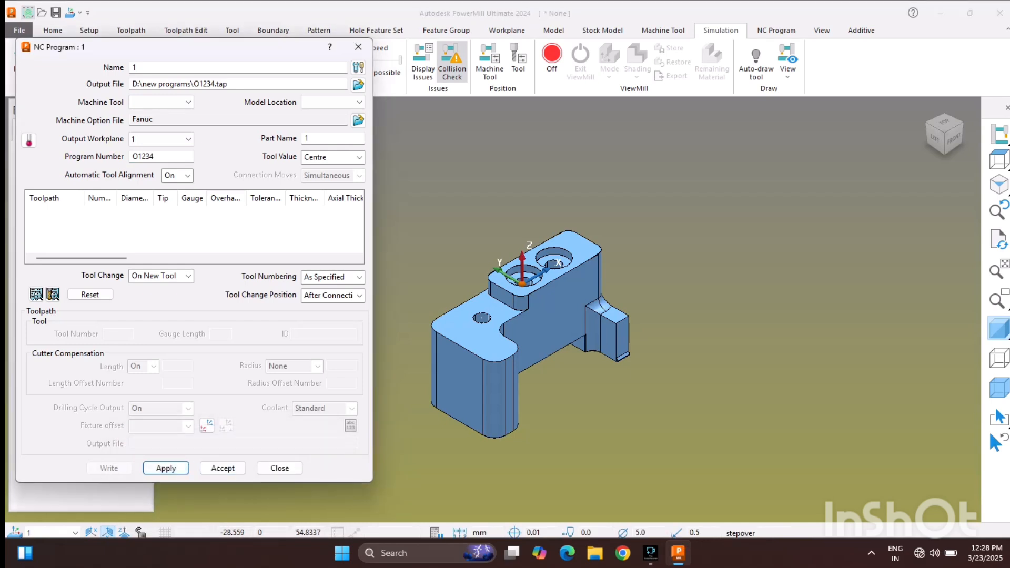
# Set the NC program's model location to workplane 1 and accept the NC program settings
pyautogui.click(334, 102)
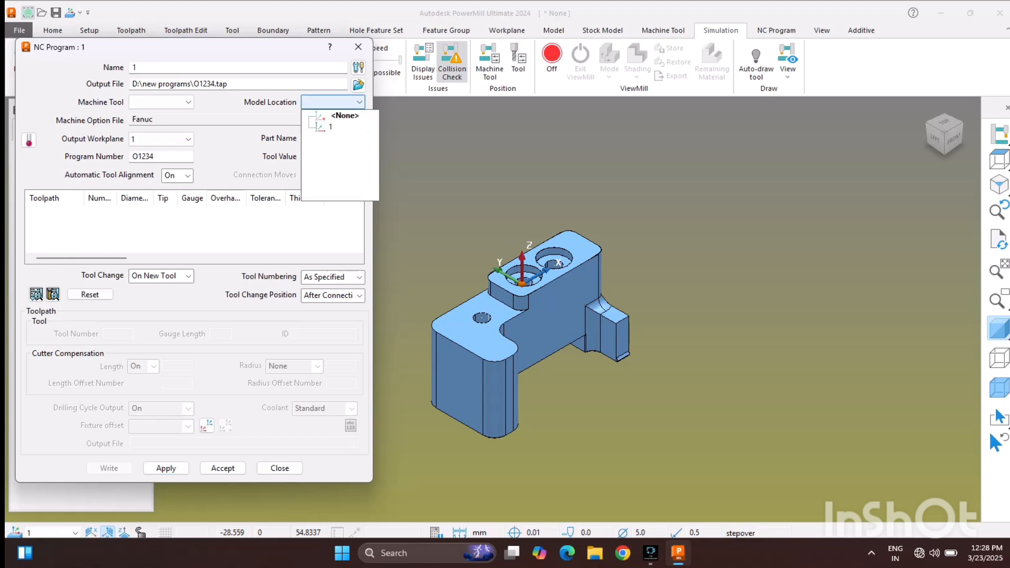
pyautogui.click(330, 126)
pyautogui.click(161, 102)
pyautogui.click(168, 108)
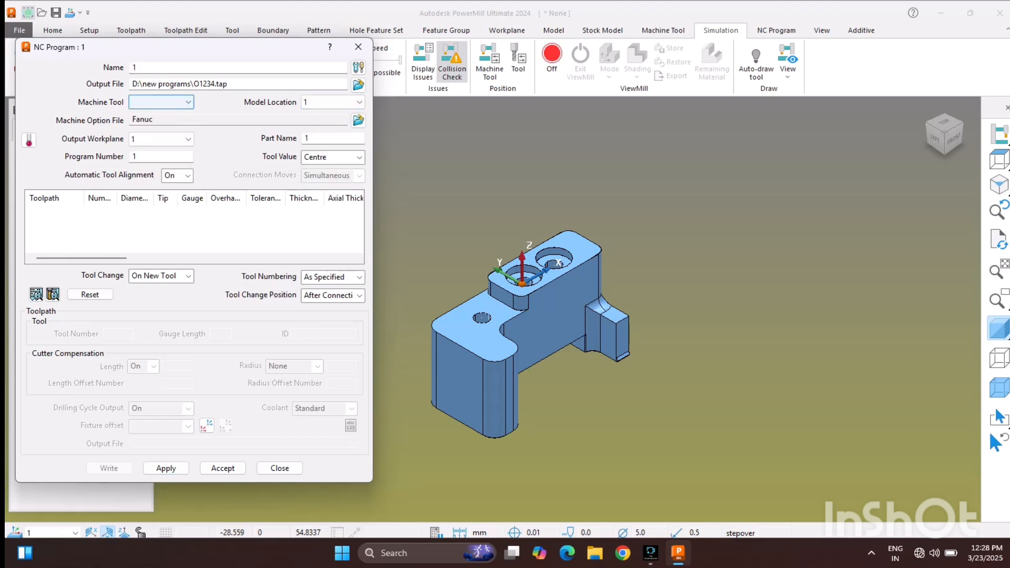
pyautogui.click(223, 468)
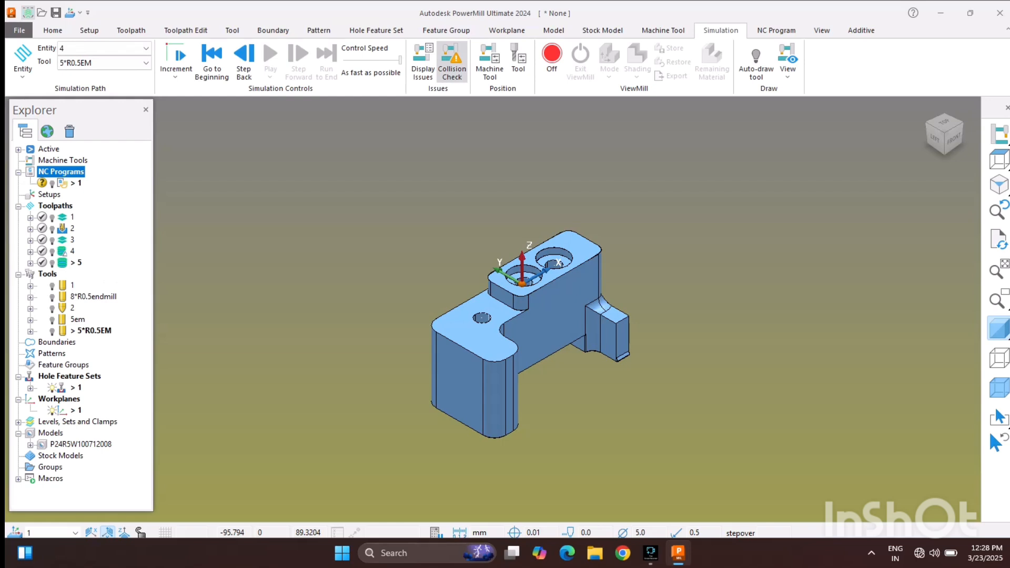
# Add all the toolpaths to NC program 1 and write out the NC program file
pyautogui.rightClick(55, 207)
pyautogui.click(121, 484)
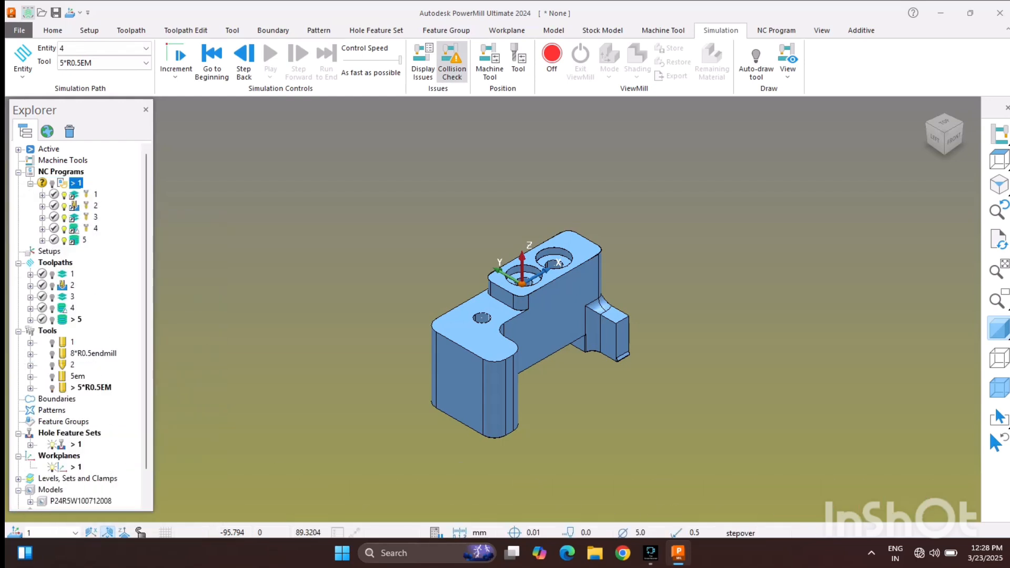
pyautogui.rightClick(73, 173)
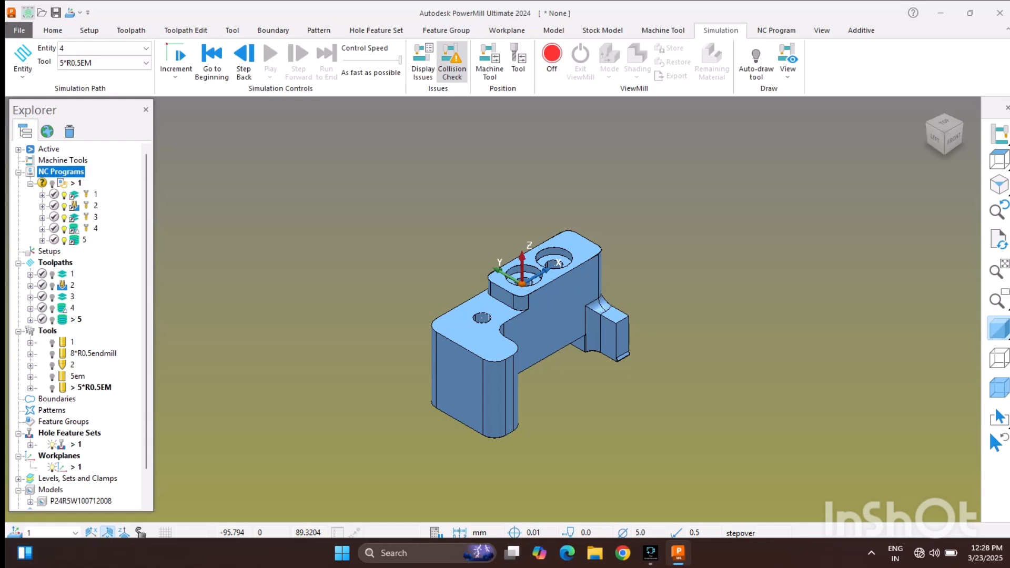
pyautogui.moveTo(158, 218)
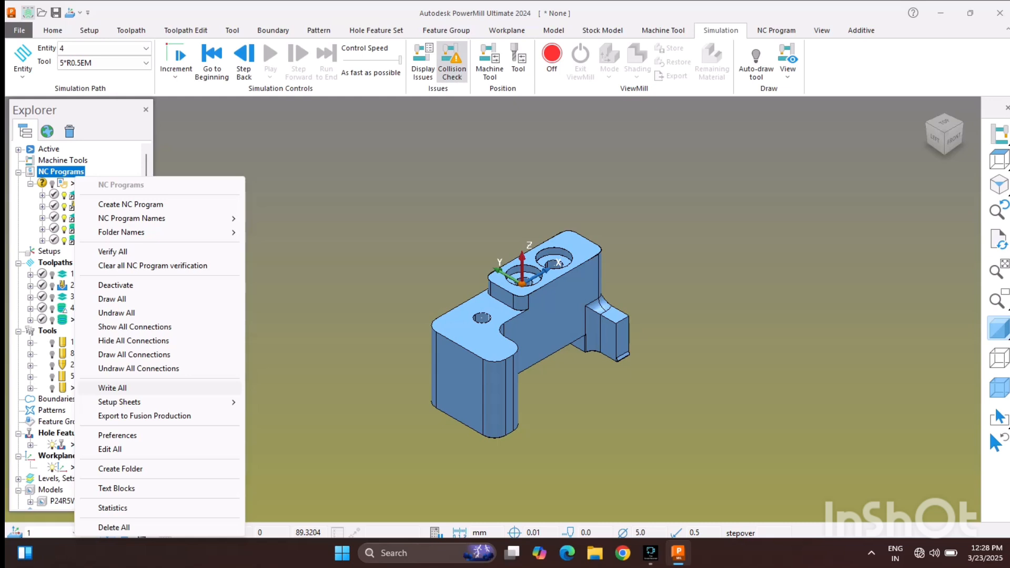
pyautogui.click(112, 388)
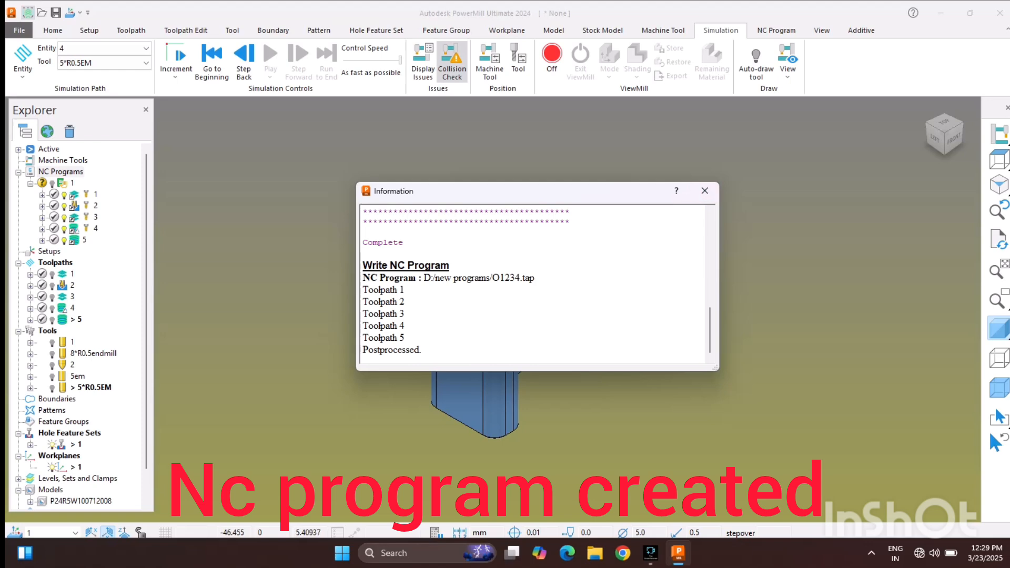
pyautogui.click(705, 191)
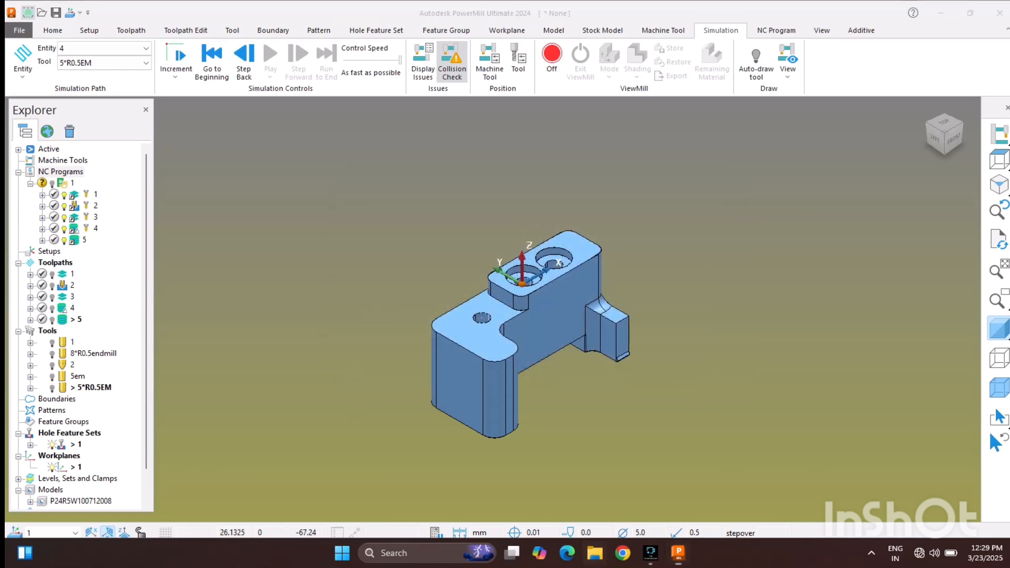
# Switch to File Explorer and open the O1234 file from the new programs folder on drive D in a maximized Notepad window
pyautogui.click(595, 552)
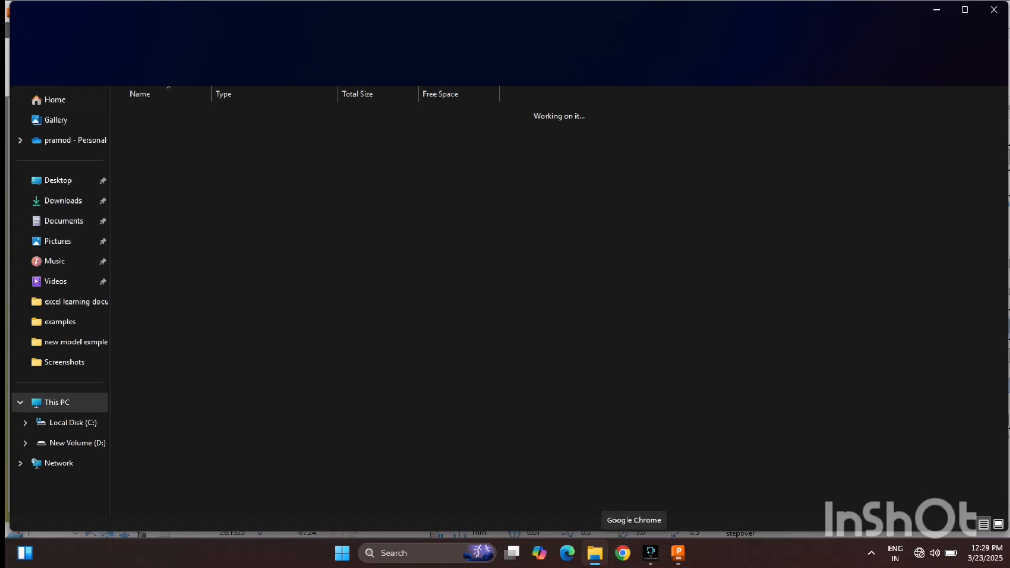
pyautogui.doubleClick(168, 149)
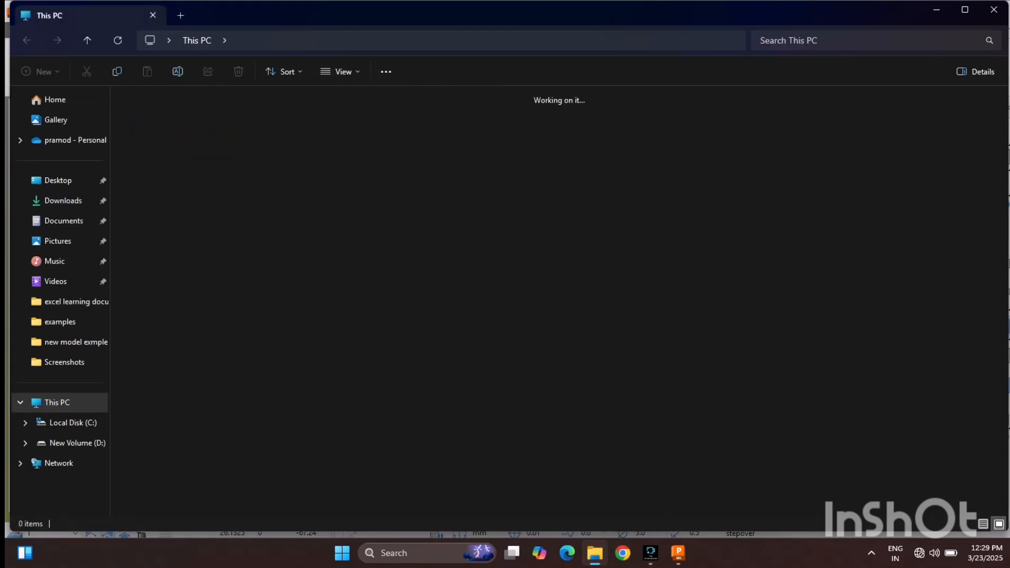
pyautogui.doubleClick(698, 124)
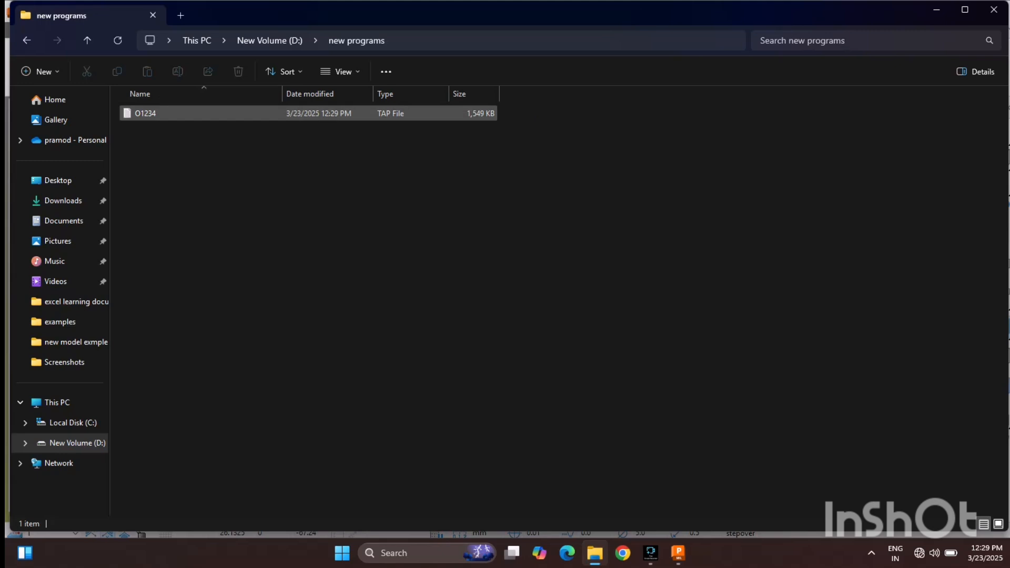
pyautogui.click(169, 113)
pyautogui.rightClick(181, 113)
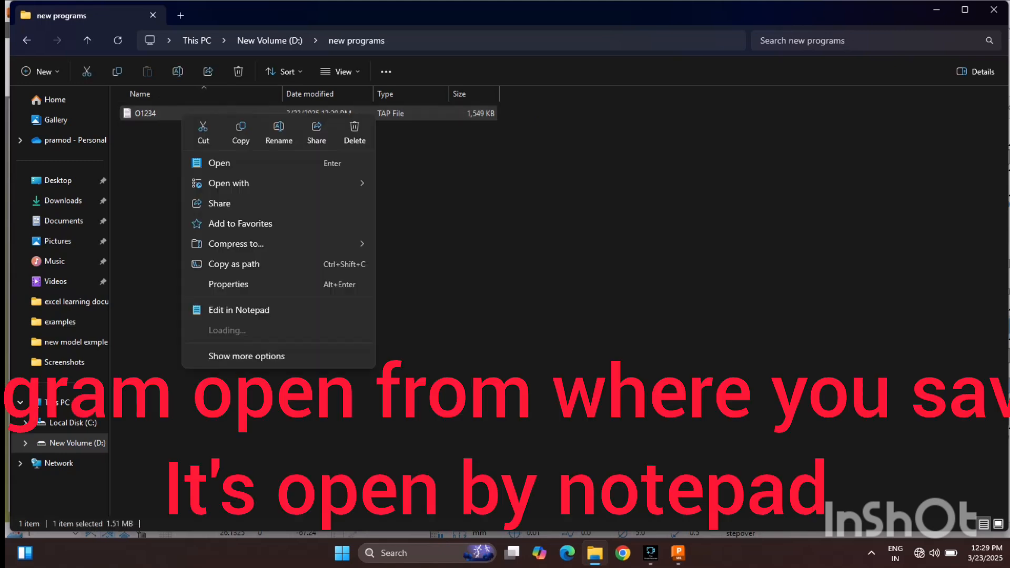
pyautogui.click(219, 163)
pyautogui.click(294, 210)
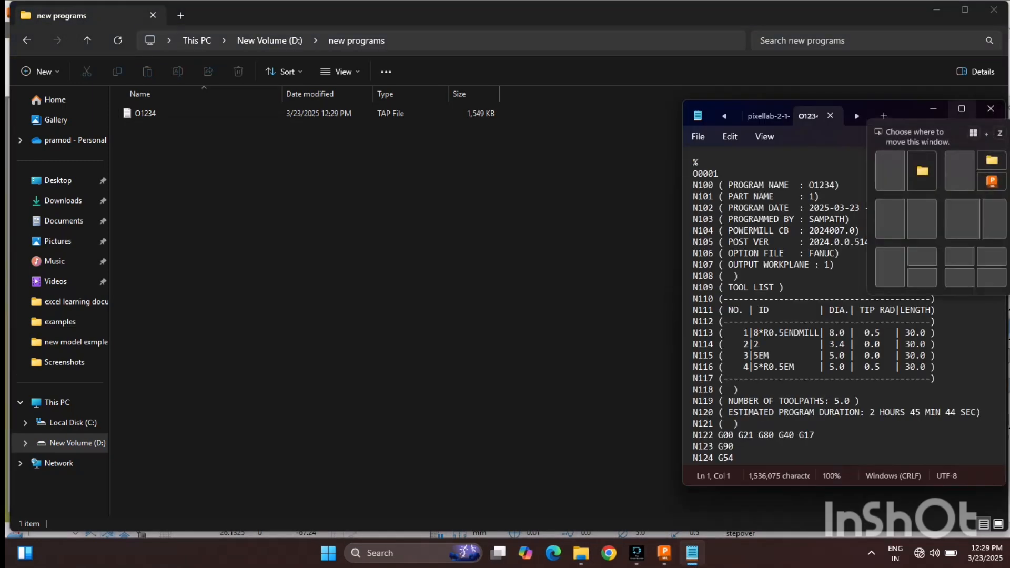
pyautogui.click(961, 109)
# Examine the header, tool list and G-code blocks of the O1234 program, and close Notepad and the folder window
pyautogui.scroll(-20, 505, 279)
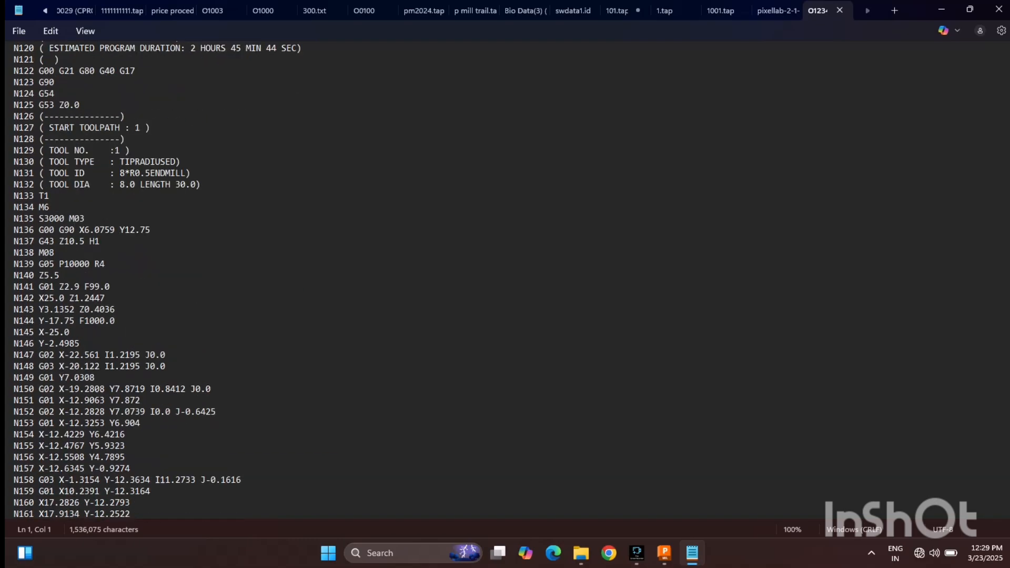
pyautogui.scroll(-4, 505, 278)
pyautogui.scroll(20, 505, 279)
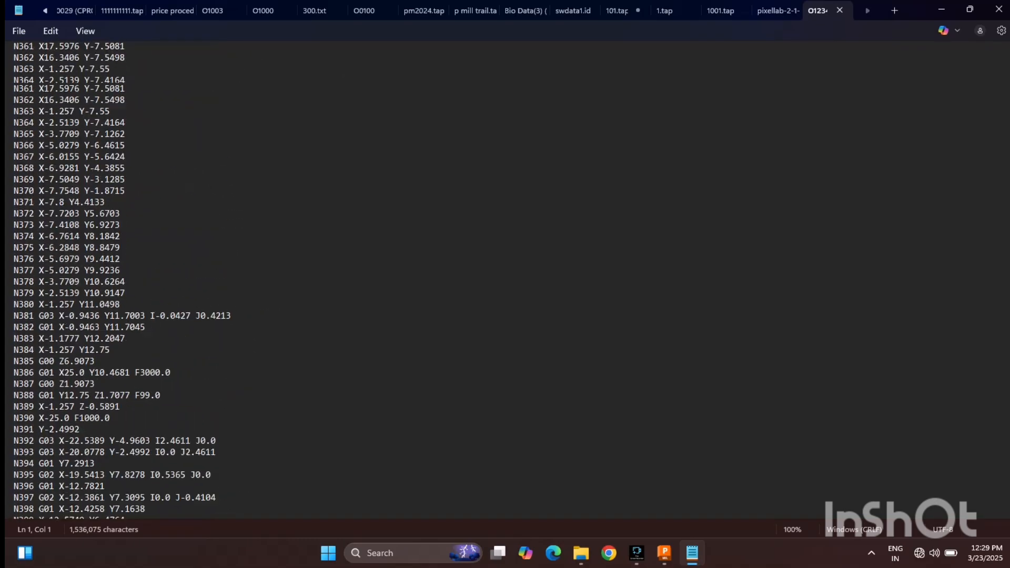
pyautogui.scroll(15, 505, 278)
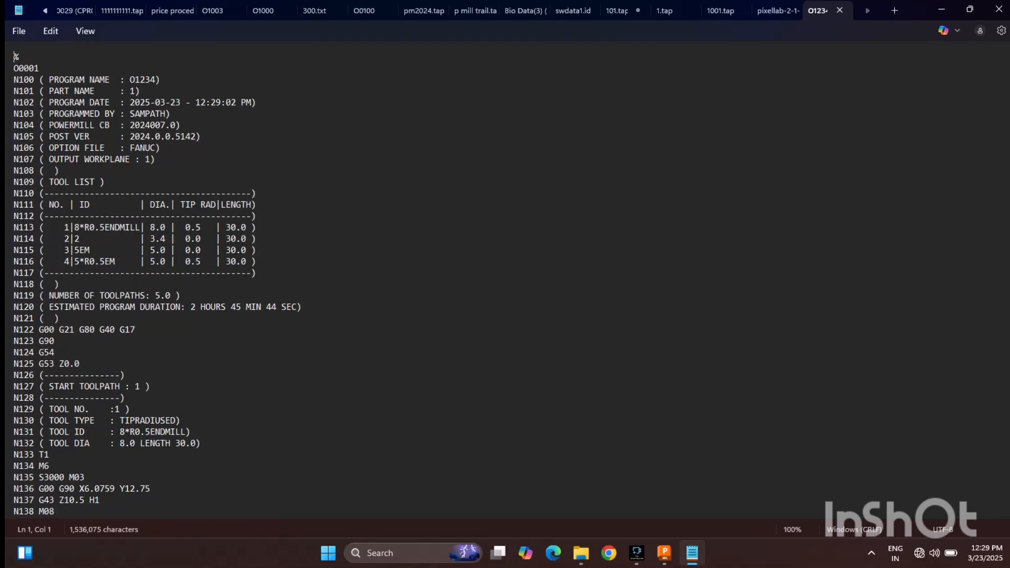
pyautogui.click(51, 31)
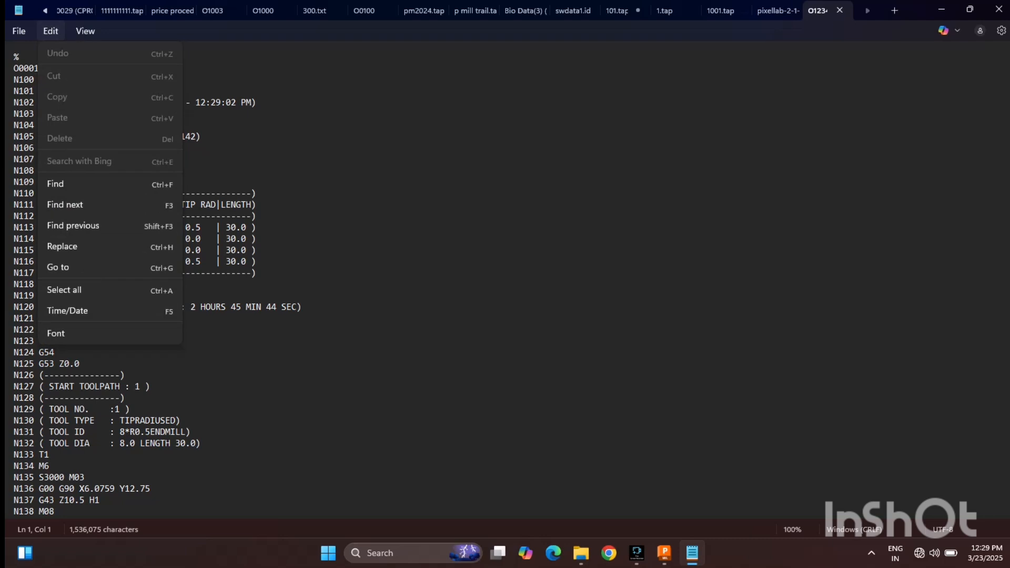
pyautogui.click(258, 194)
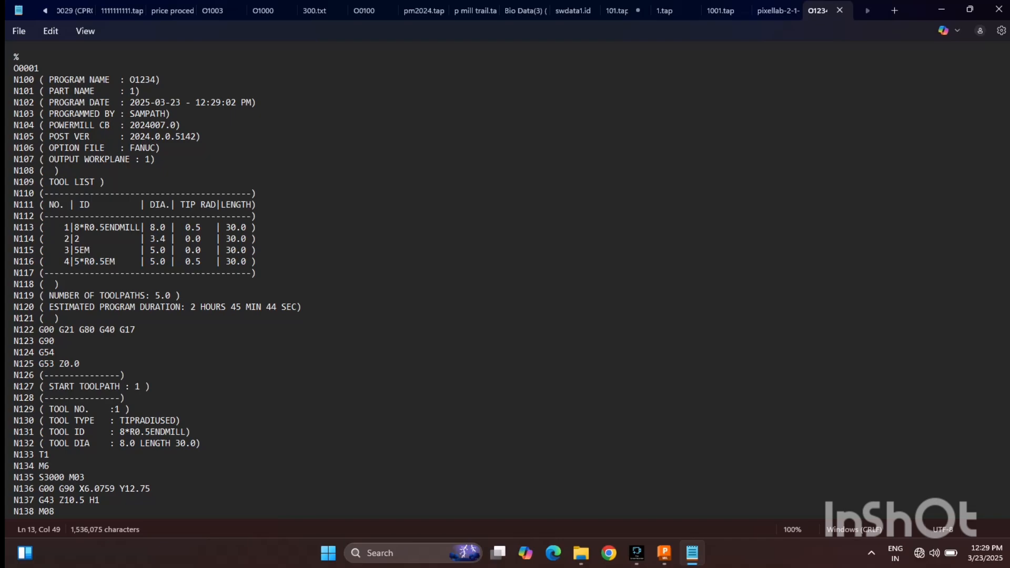
pyautogui.scroll(-10, 157, 281)
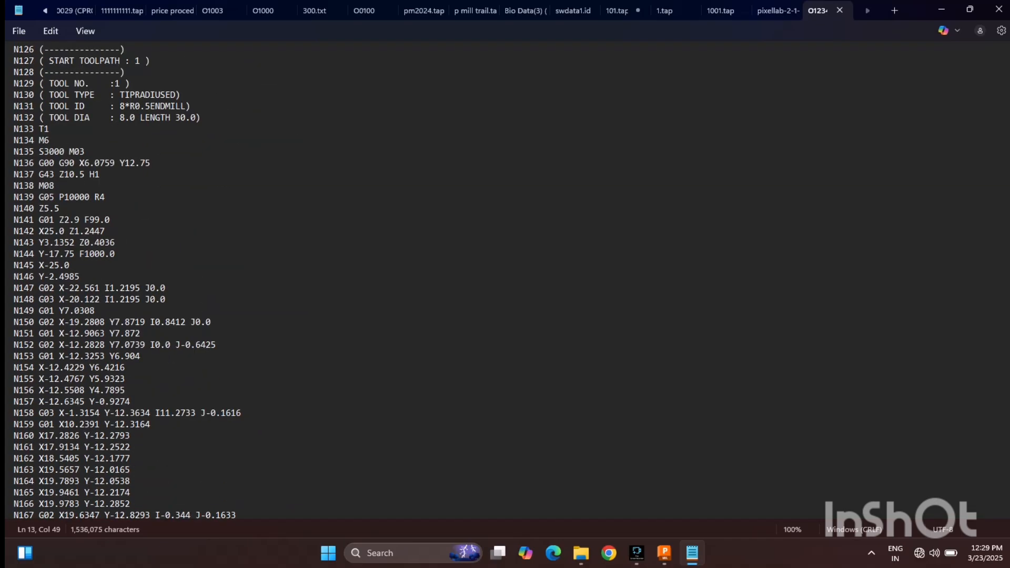
pyautogui.scroll(-20, 127, 280)
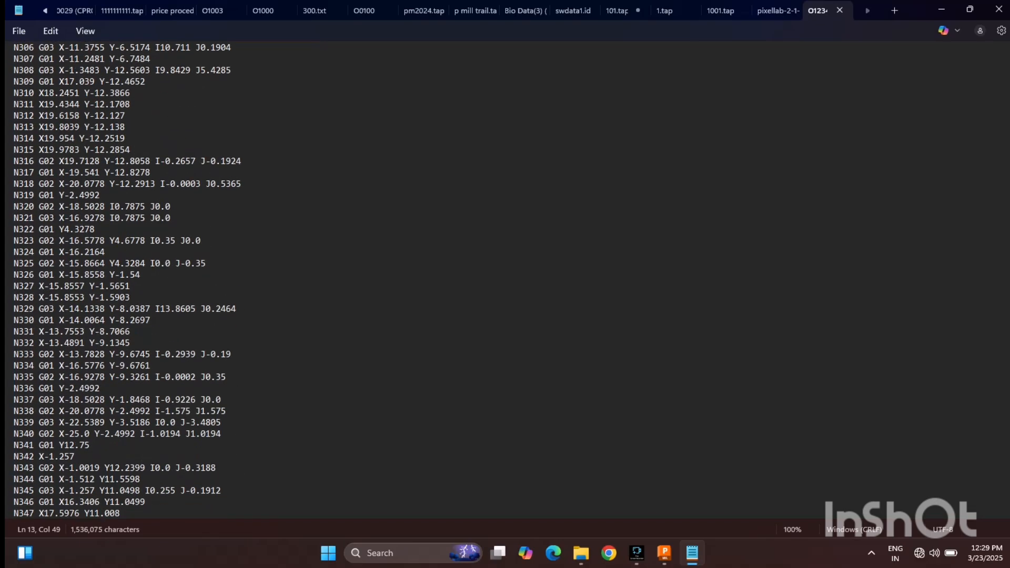
pyautogui.scroll(-20, 127, 279)
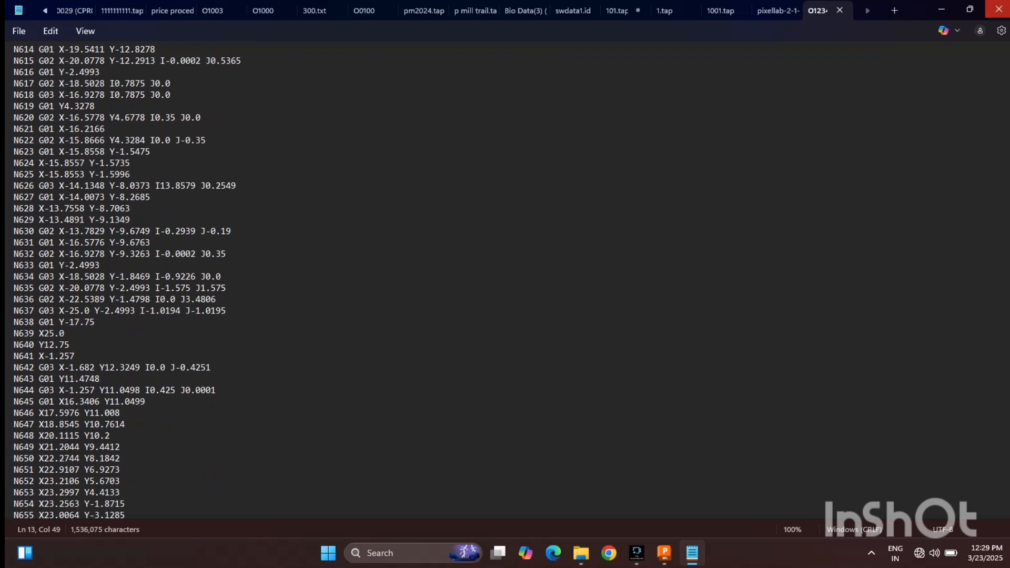
pyautogui.click(998, 9)
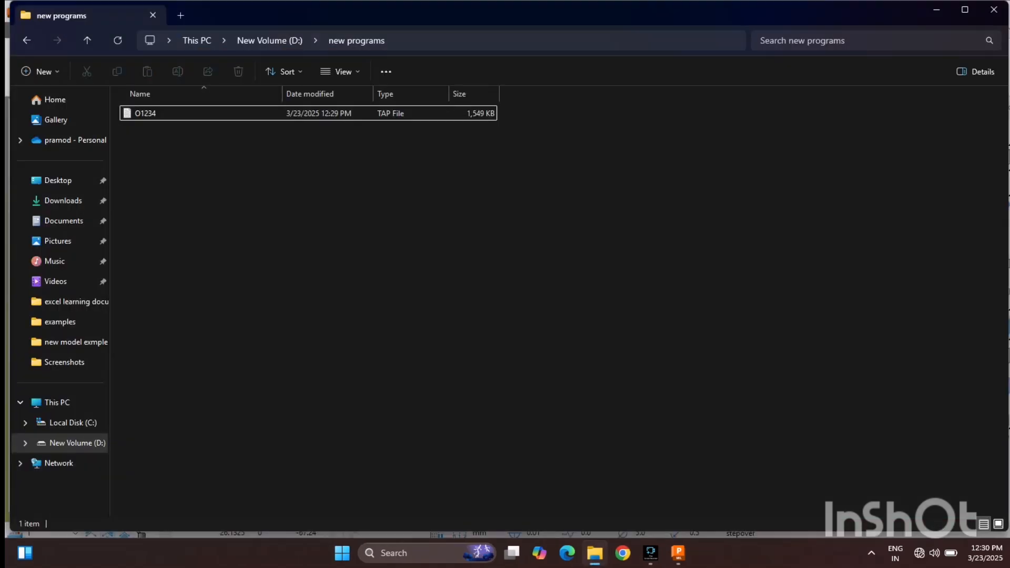
pyautogui.click(995, 10)
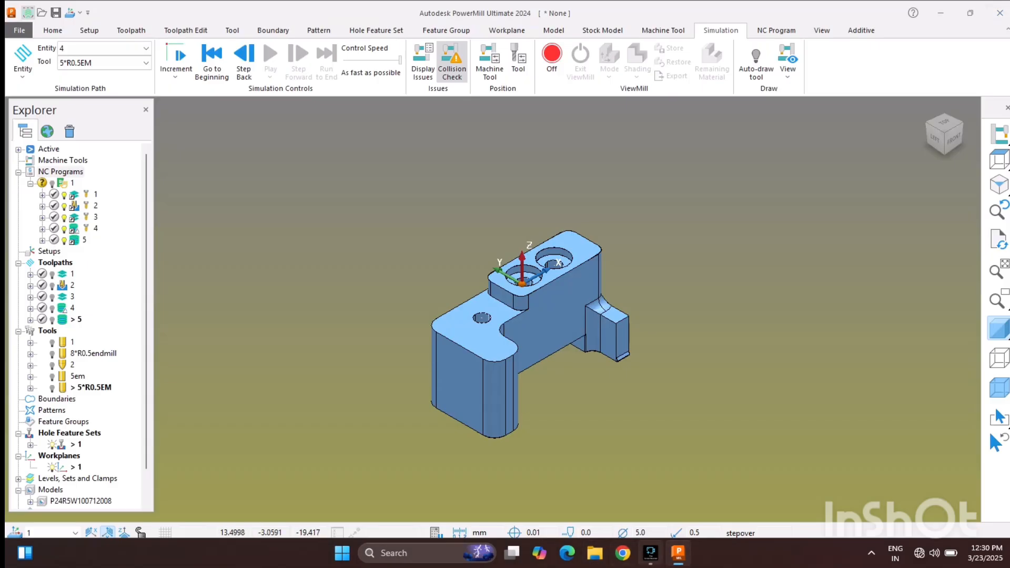